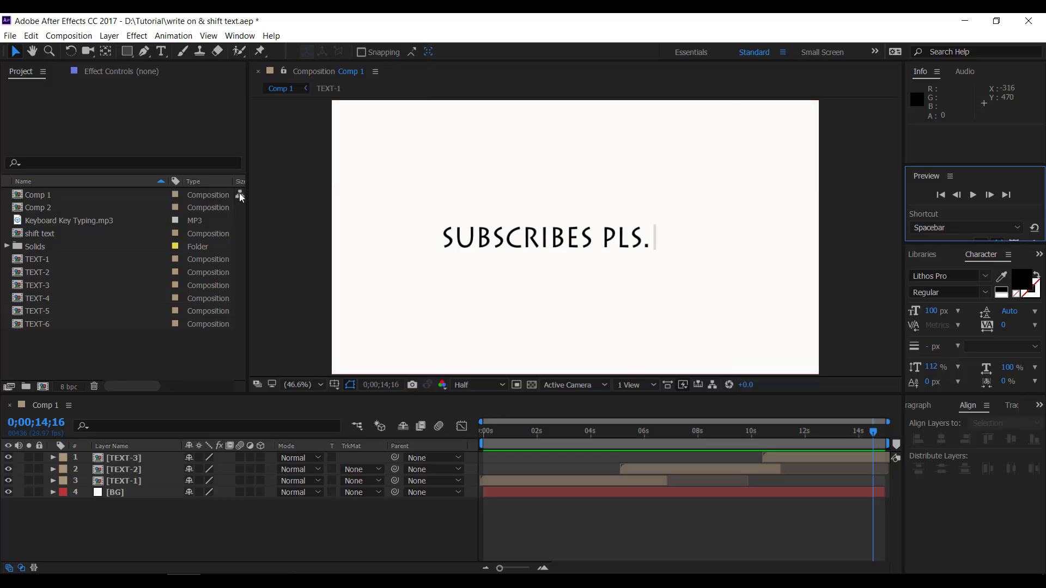
Create a new 1920 × 1080 composition at 29.97 fps with a duration of 15 seconds
click(68, 35)
click(77, 51)
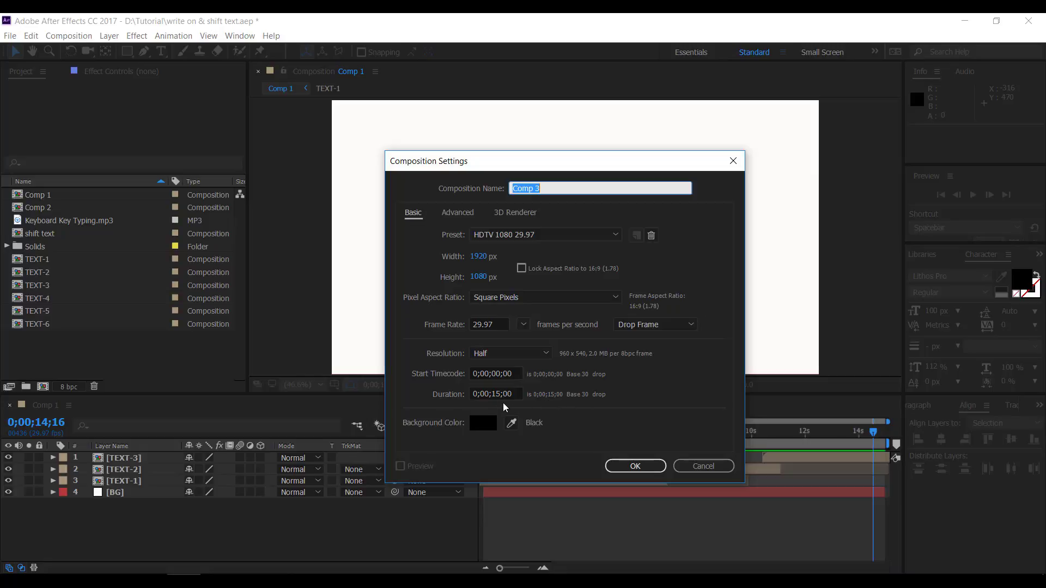
click(635, 465)
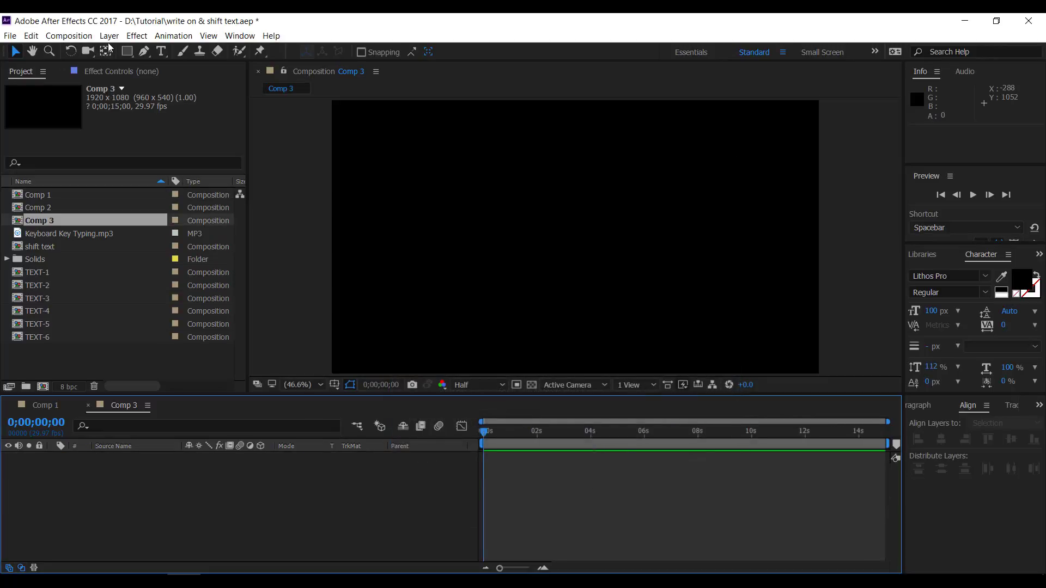
Add a white full-frame solid layer named BG to the new composition
click(109, 36)
mouse_move(169, 51)
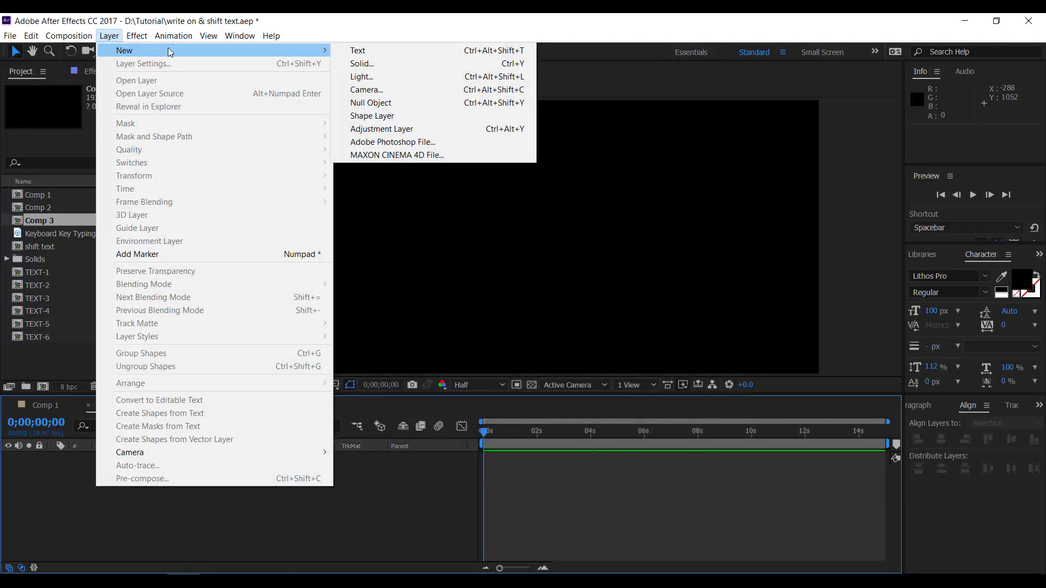
click(387, 63)
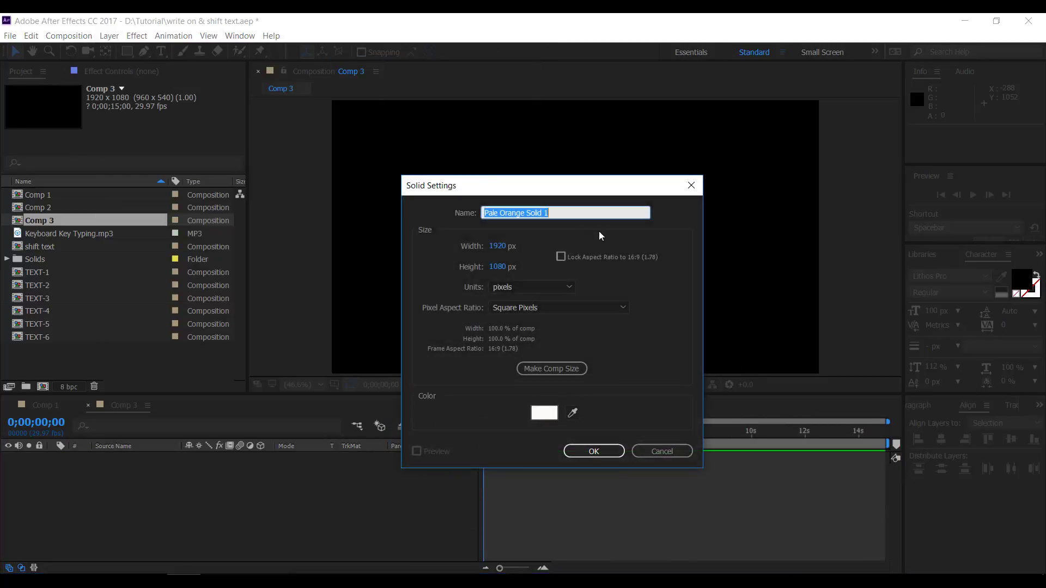
text(BG)
click(591, 451)
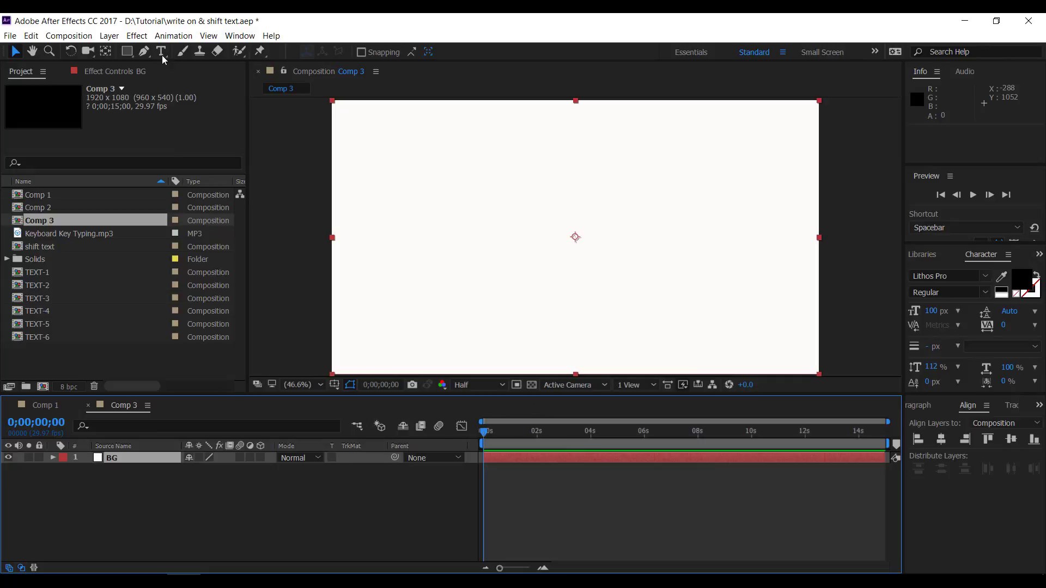
Add a text layer reading "HELLO WORLD." near the middle of the composition
click(162, 55)
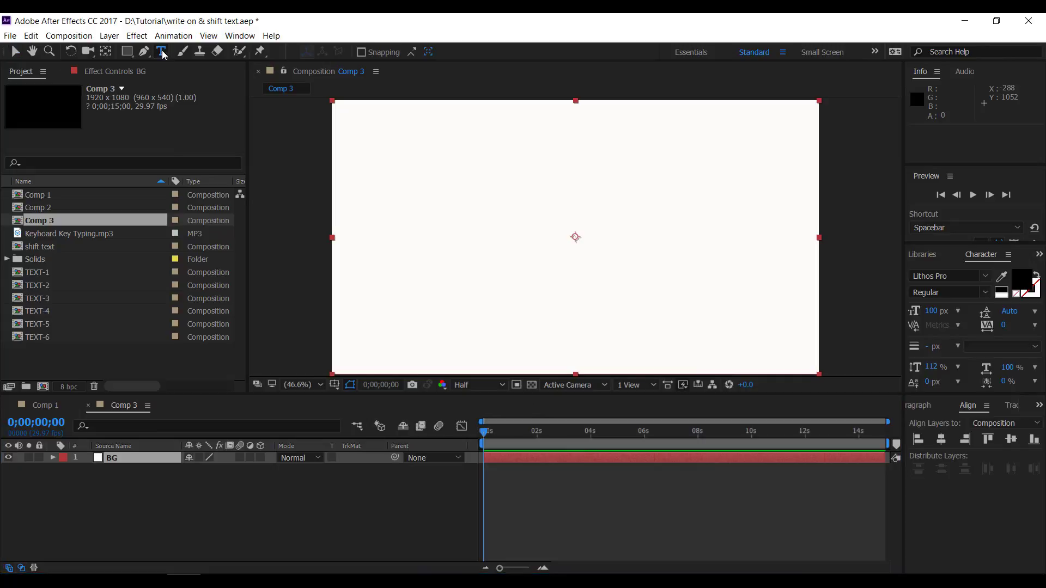
click(458, 251)
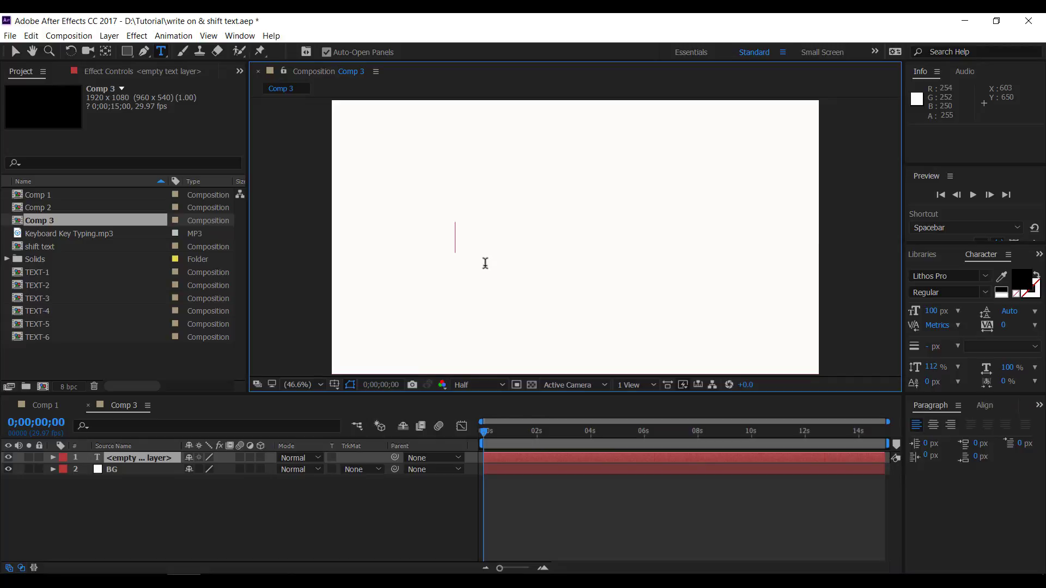
text(HELL)
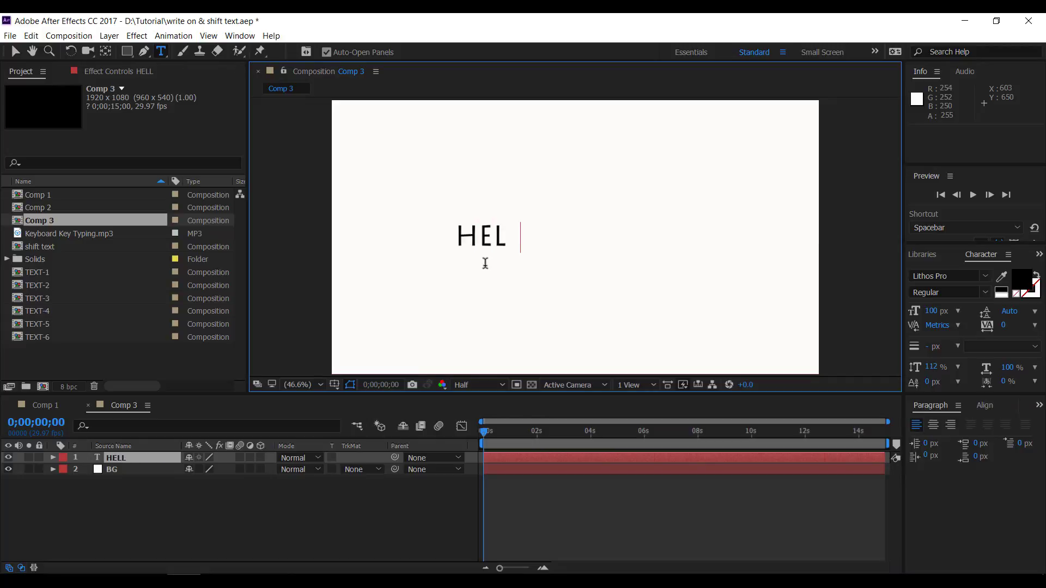
text(O W)
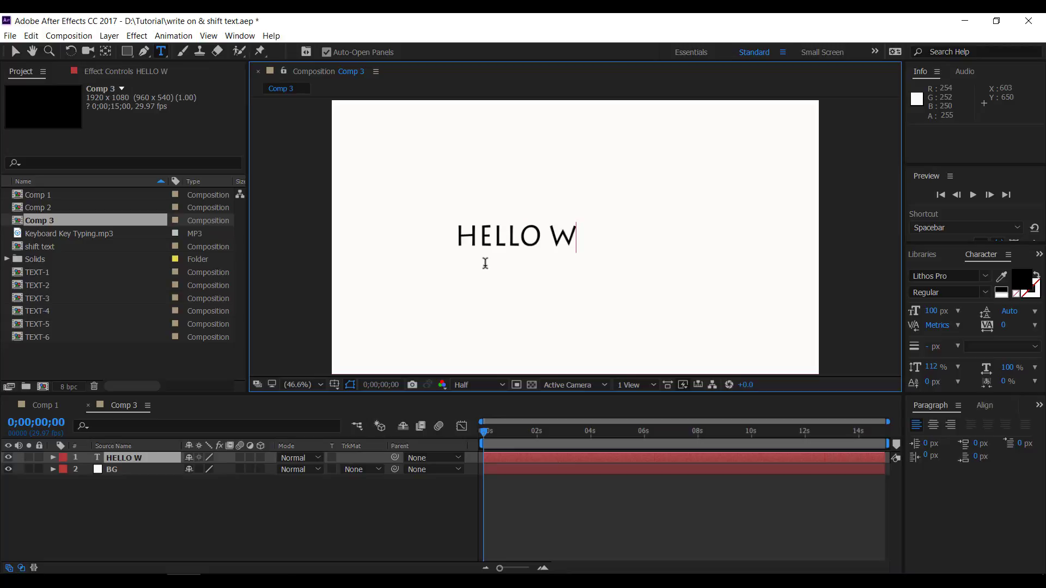
text(ORLD.)
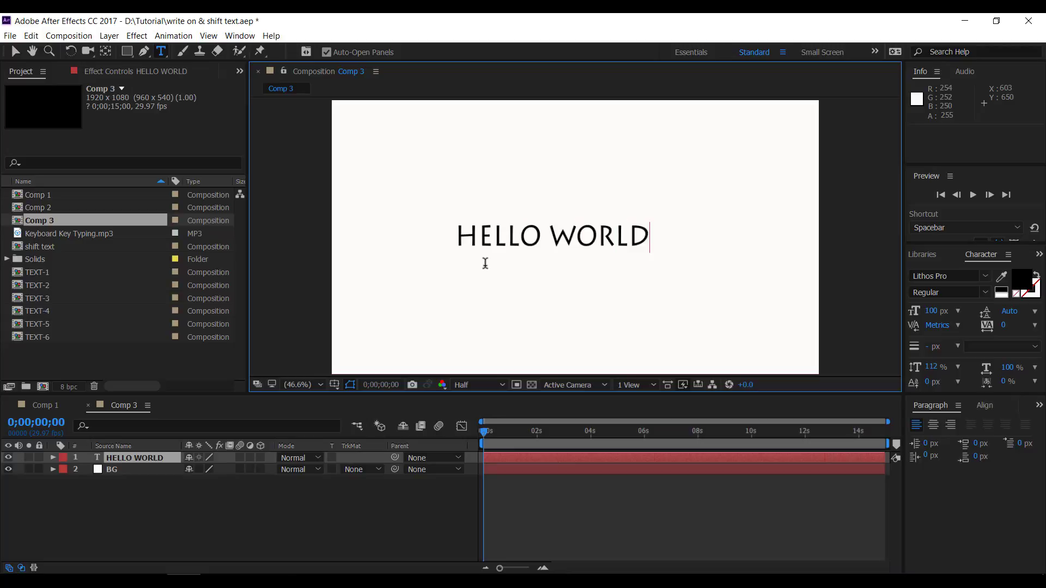
Center the HELLO WORLD. text layer horizontally and vertically in the composition
click(166, 456)
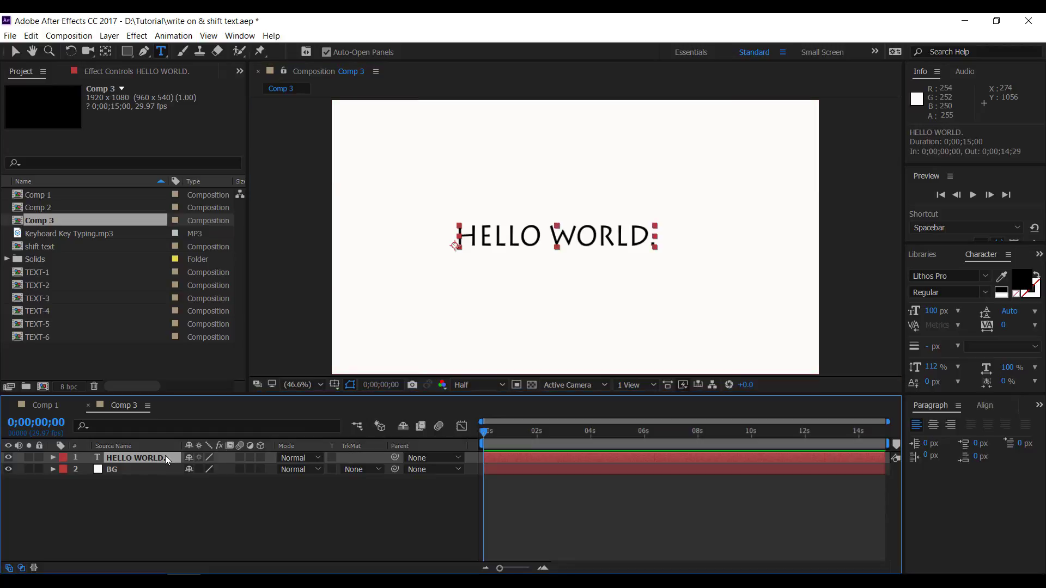
click(984, 406)
click(945, 440)
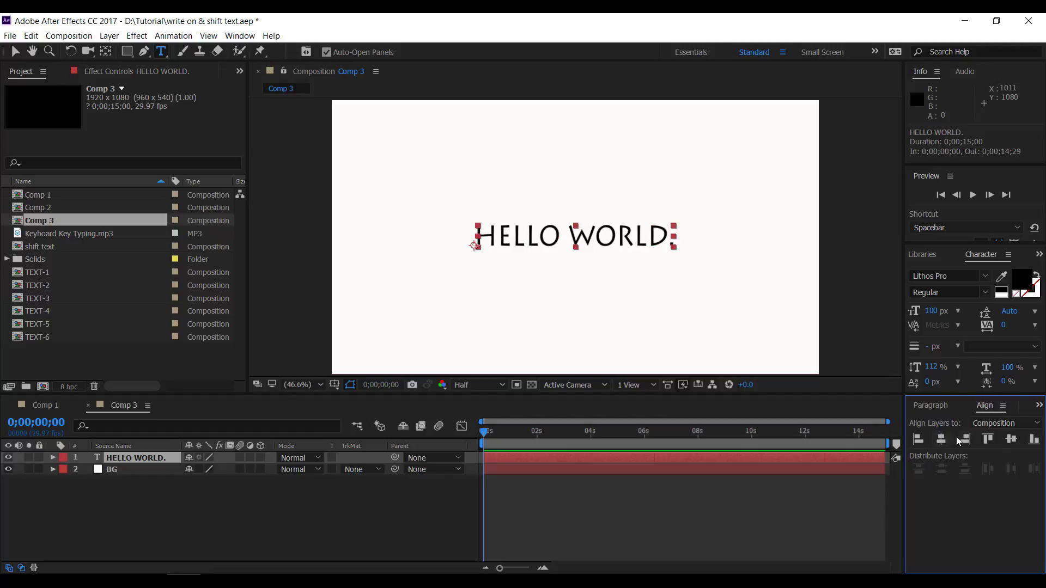
click(1007, 439)
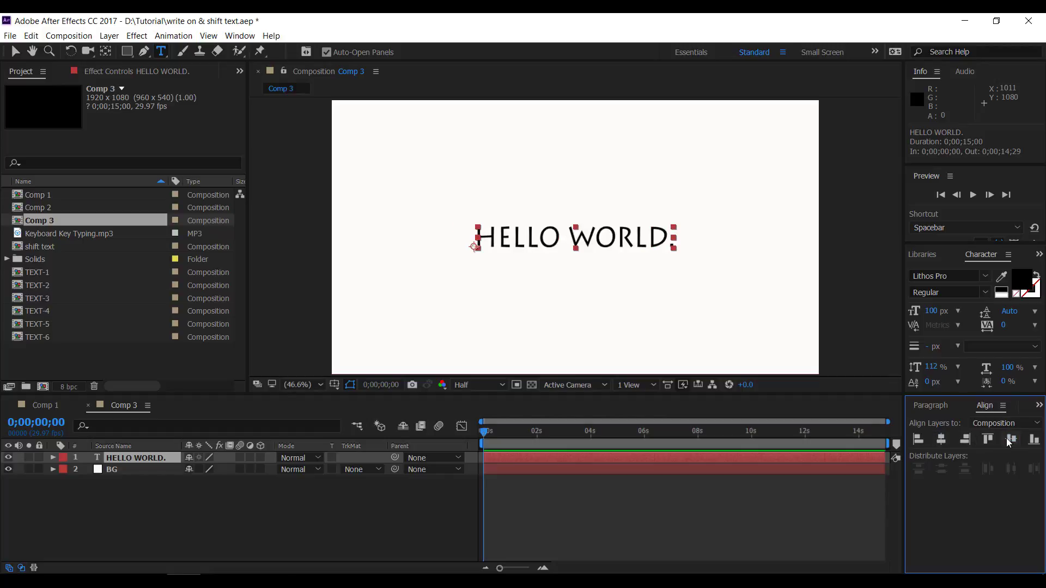
click(233, 525)
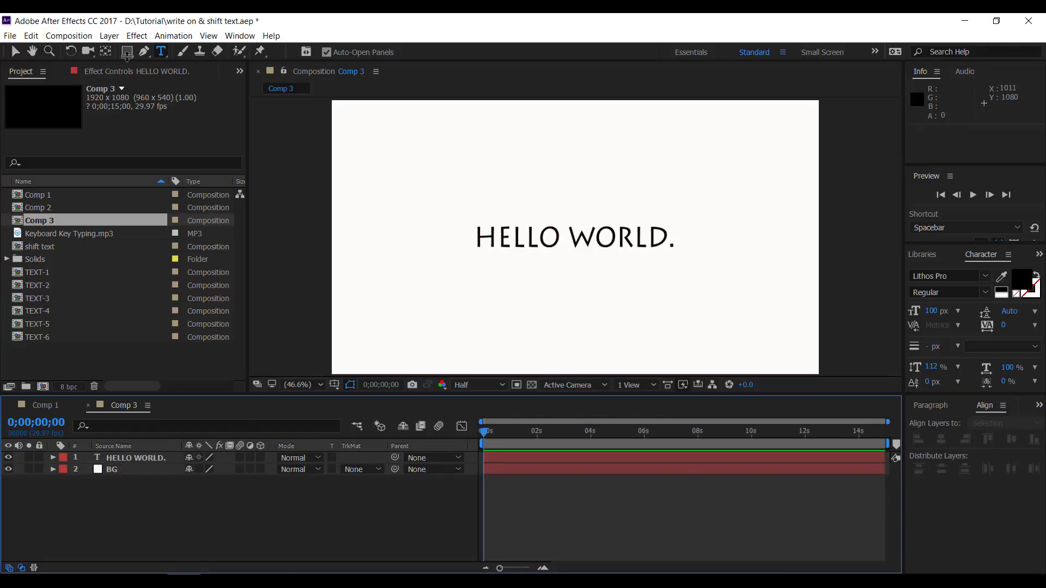
Create a new shape layer and add a rectangle path to its contents
click(107, 35)
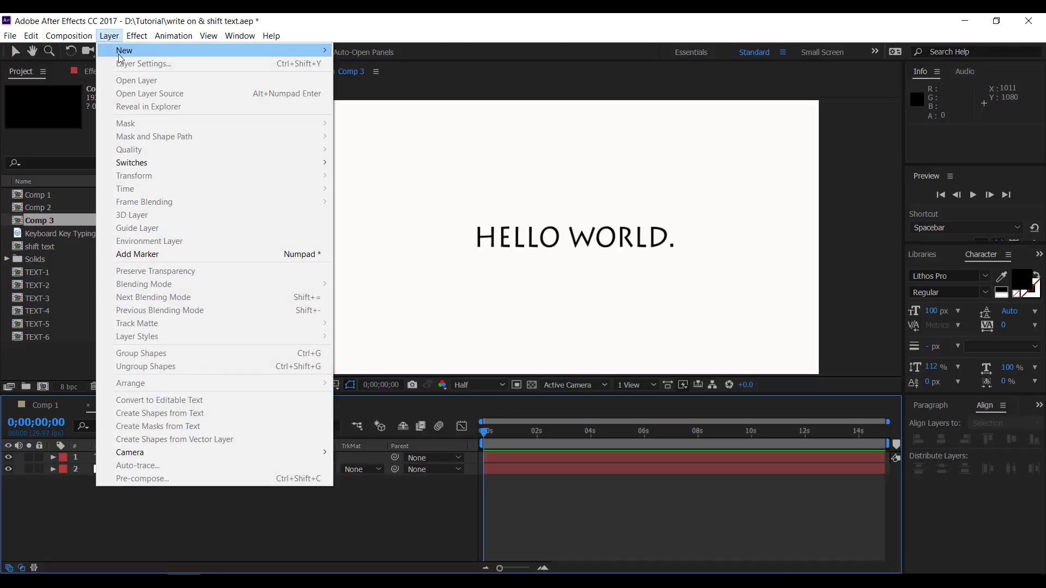
mouse_move(119, 50)
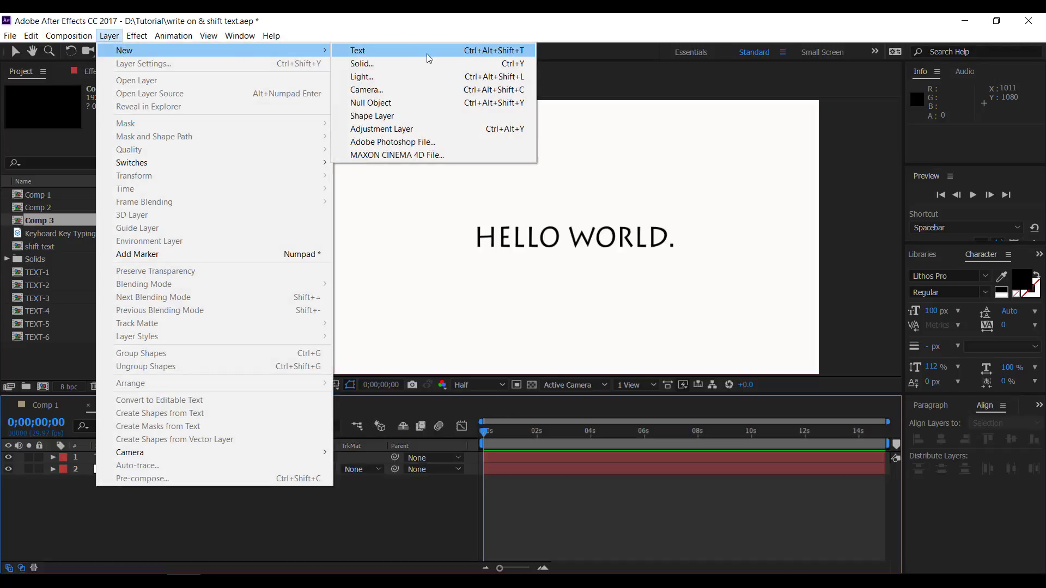
click(423, 117)
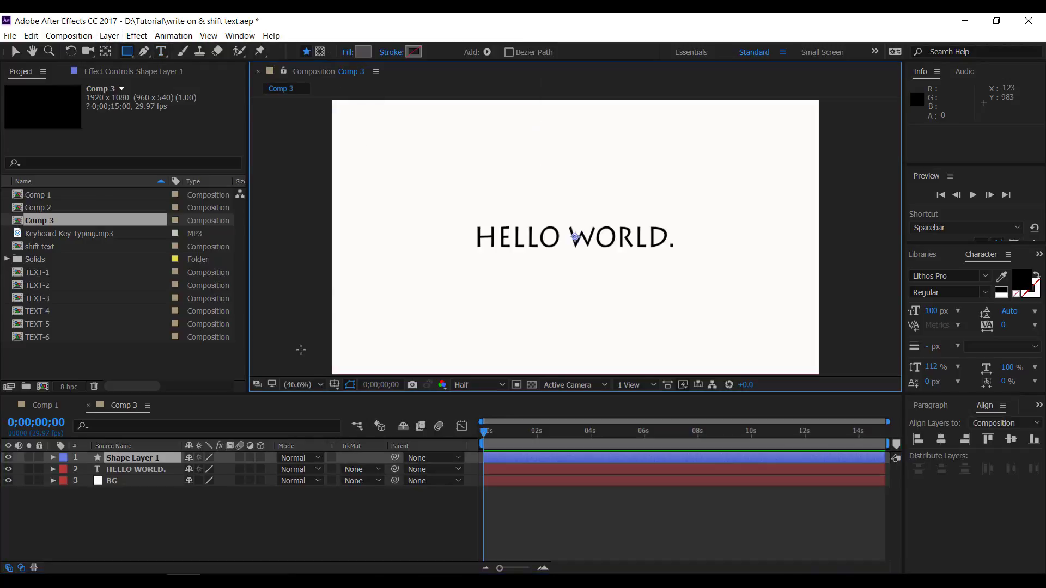
click(53, 458)
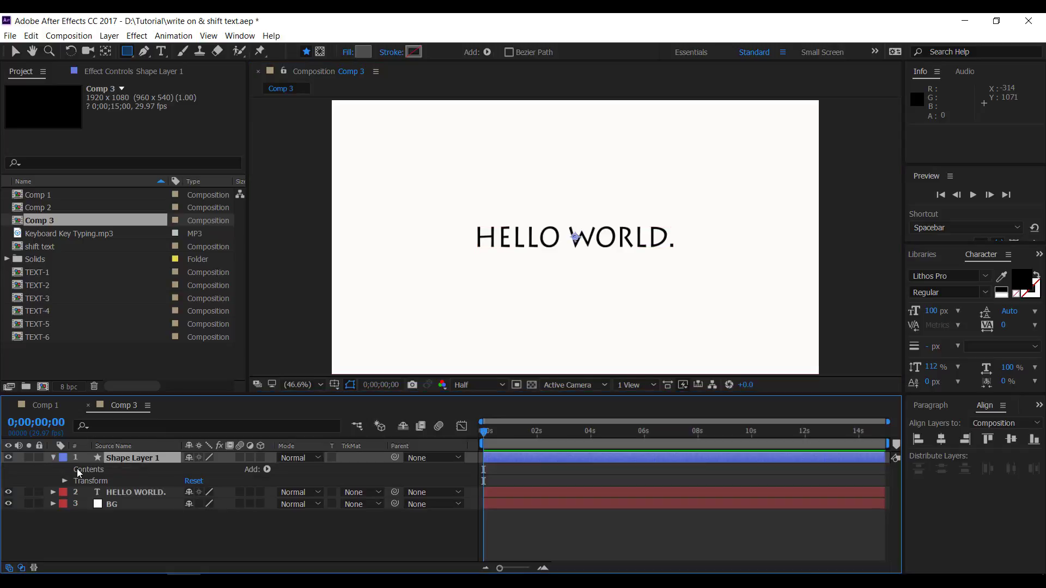
click(267, 469)
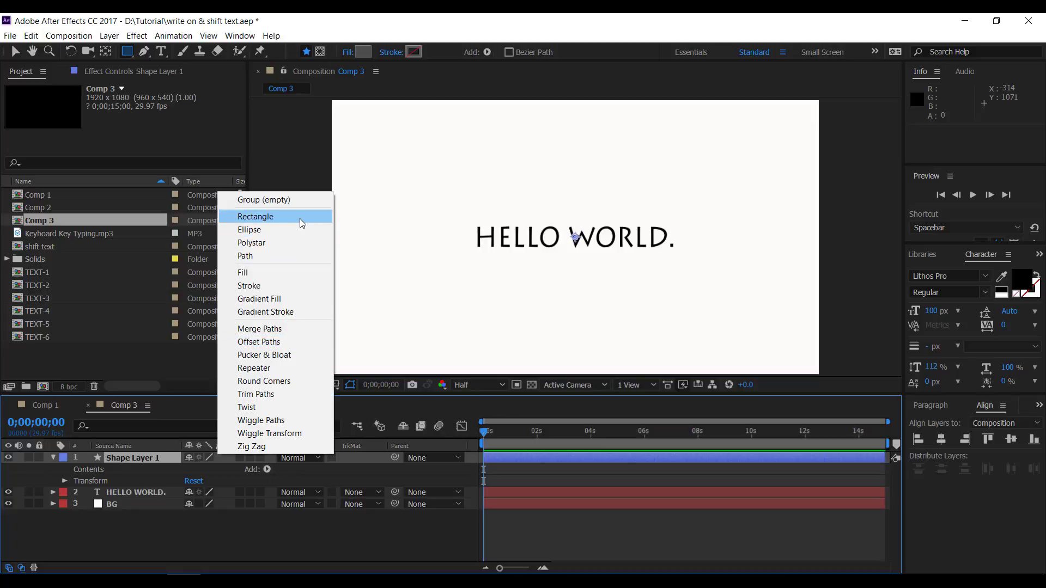
click(300, 217)
Add a fill to the rectangle and set its color to dark grey 525151
click(267, 469)
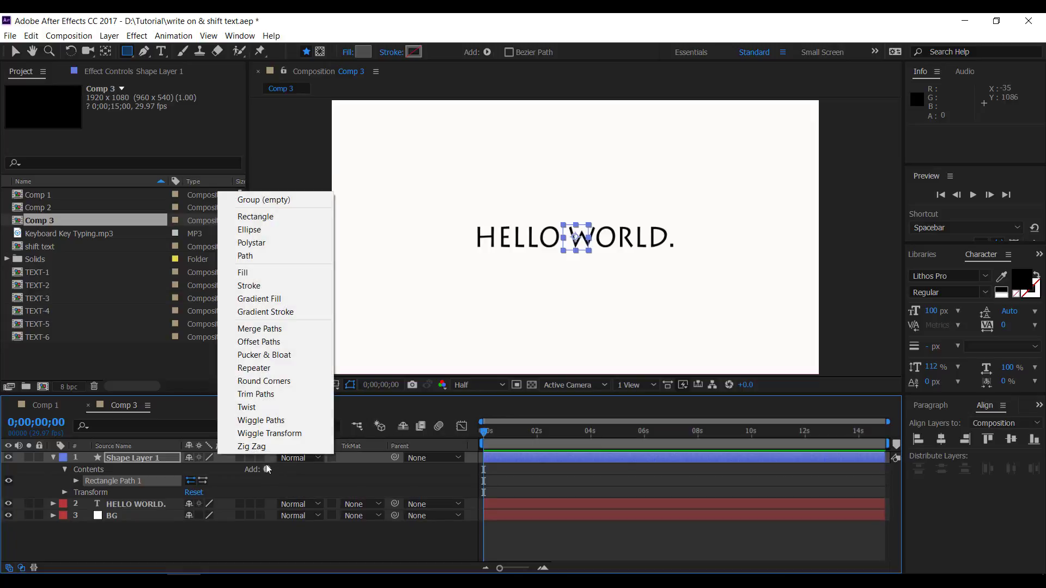
click(279, 272)
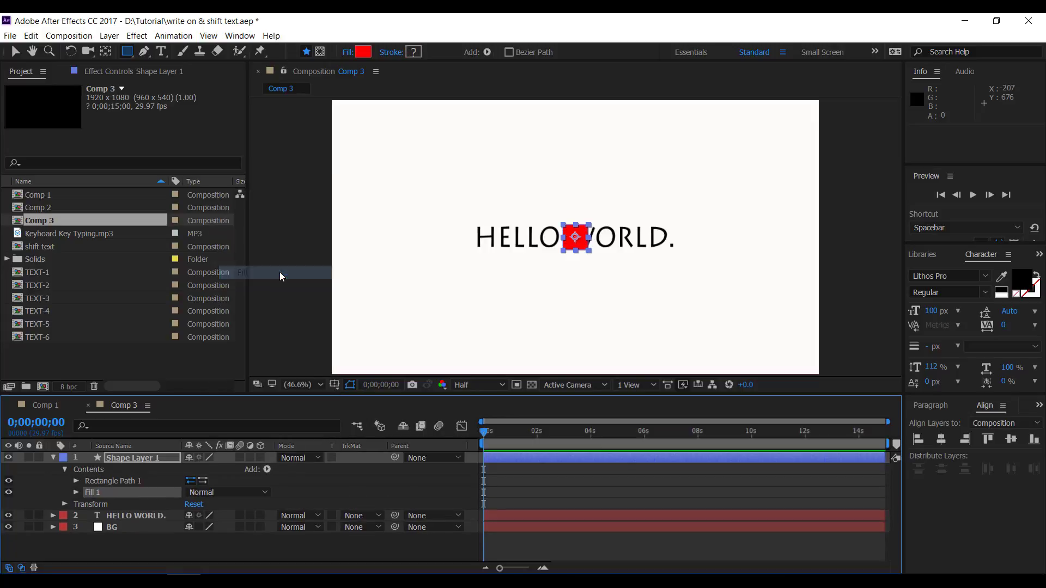
click(363, 52)
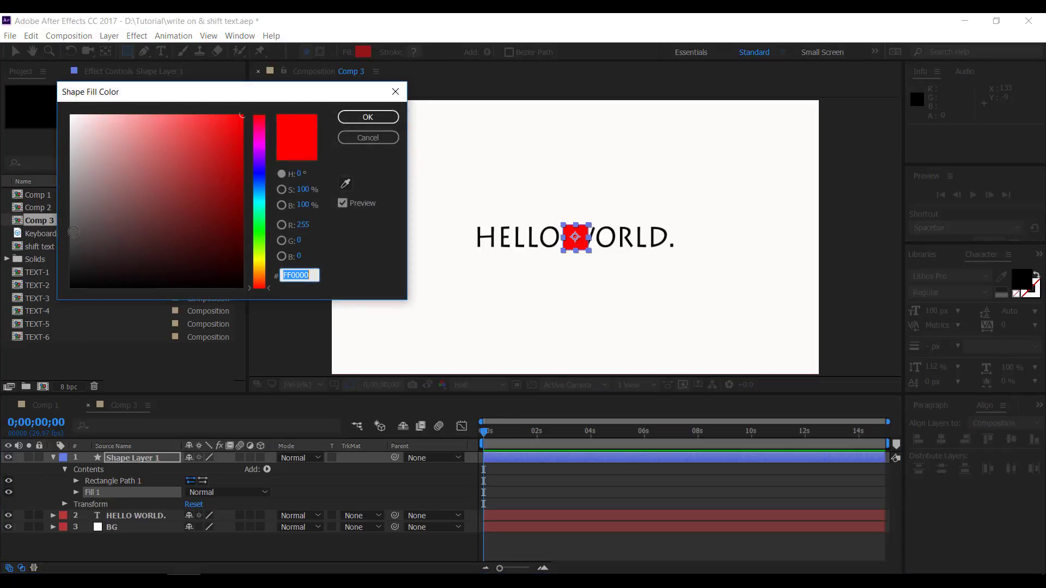
click(72, 232)
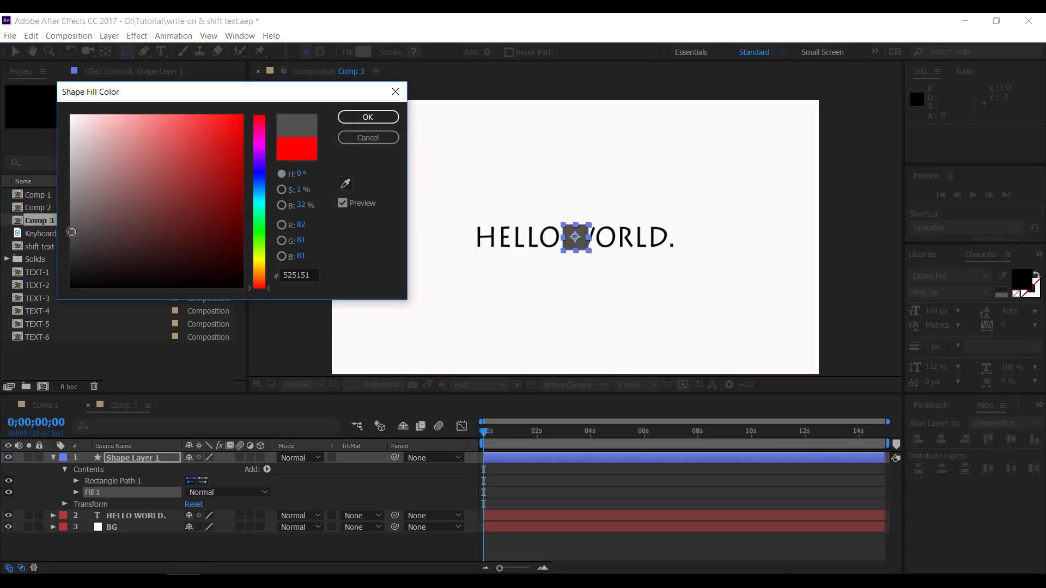
click(383, 119)
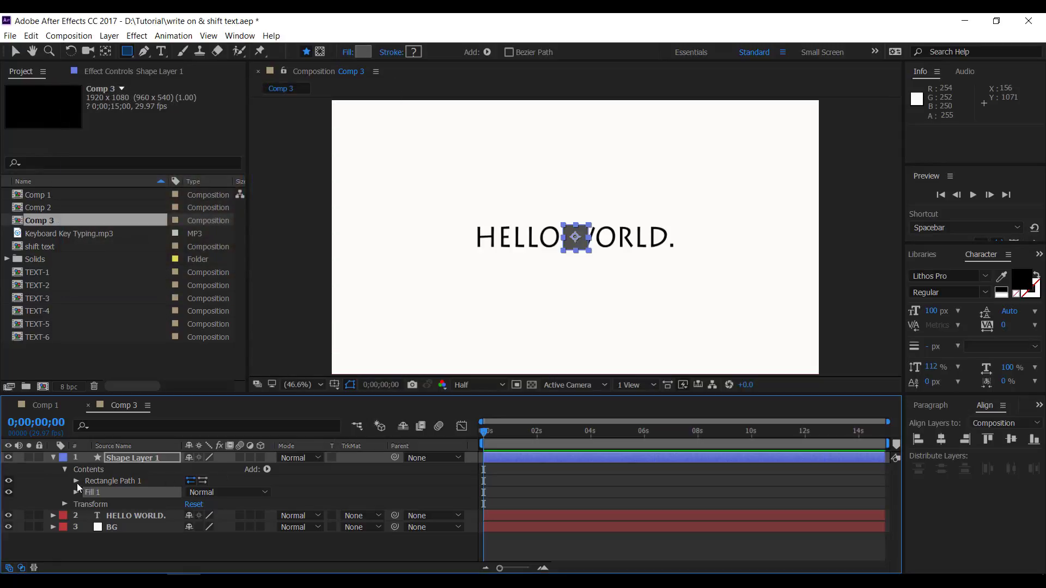
Unlink the rectangle's proportions, size it to 15 × 100, and shift it to X position -428, just before the text
click(76, 481)
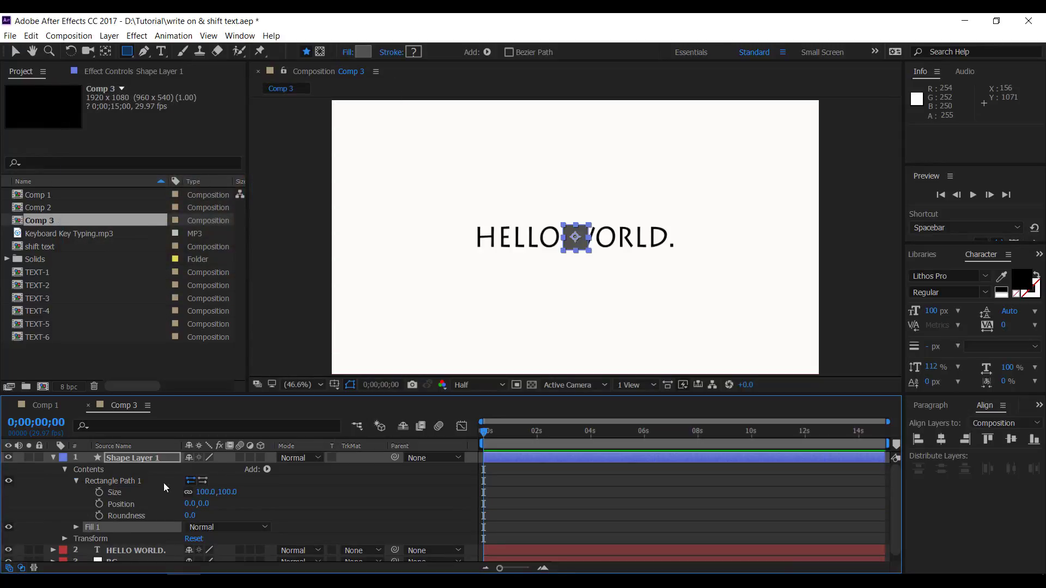
click(200, 492)
text(25)
click(361, 500)
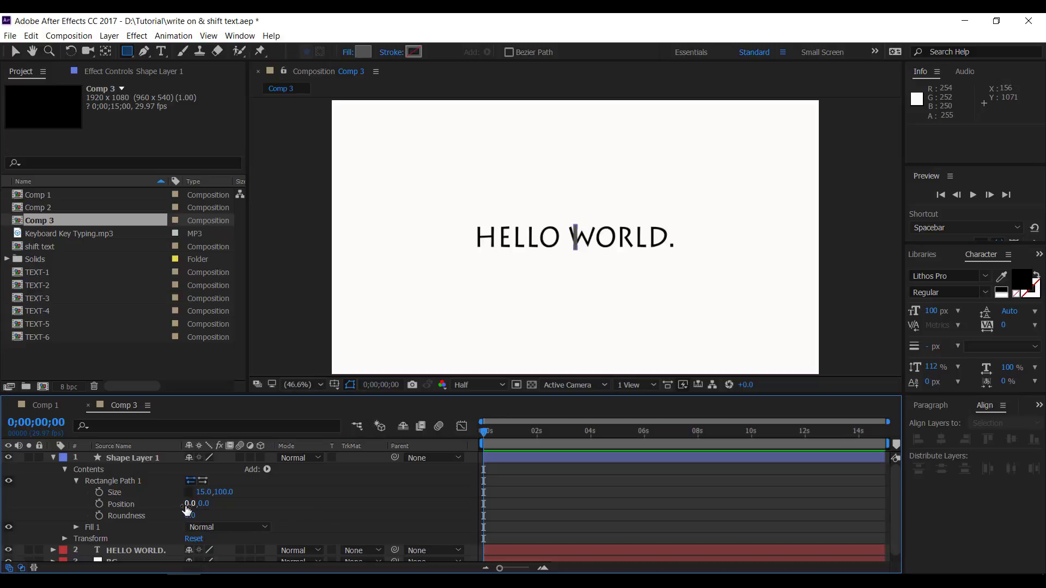
drag(188, 507, 34, 493)
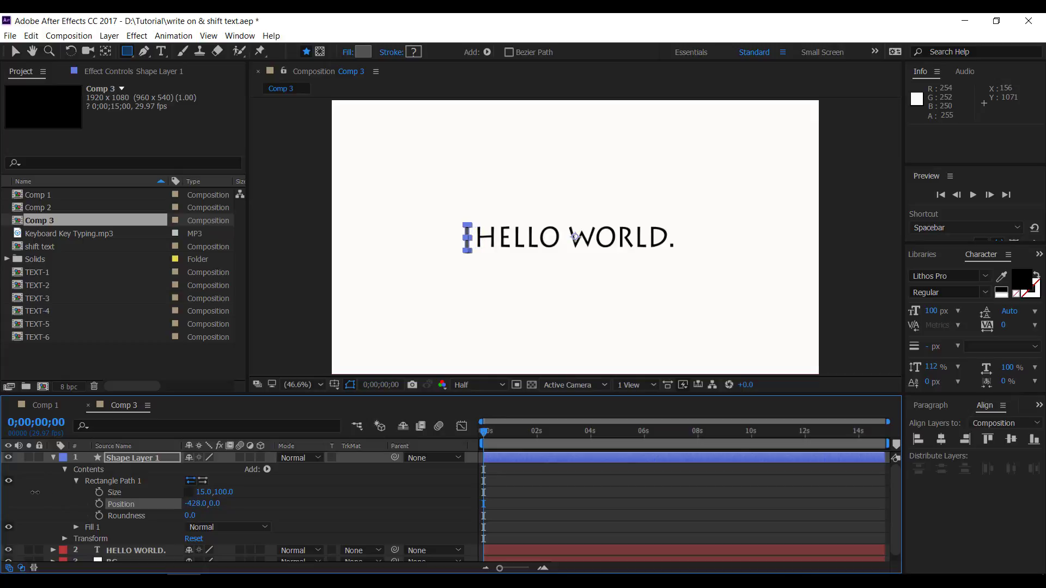
click(566, 502)
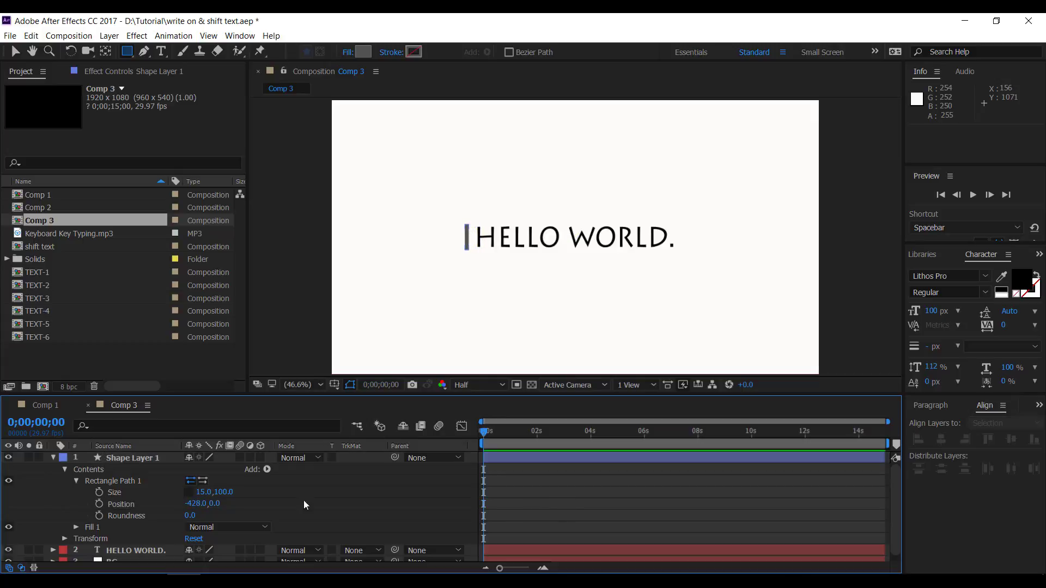
Collapse the shape layer's properties and duplicate the layer
click(54, 457)
click(139, 456)
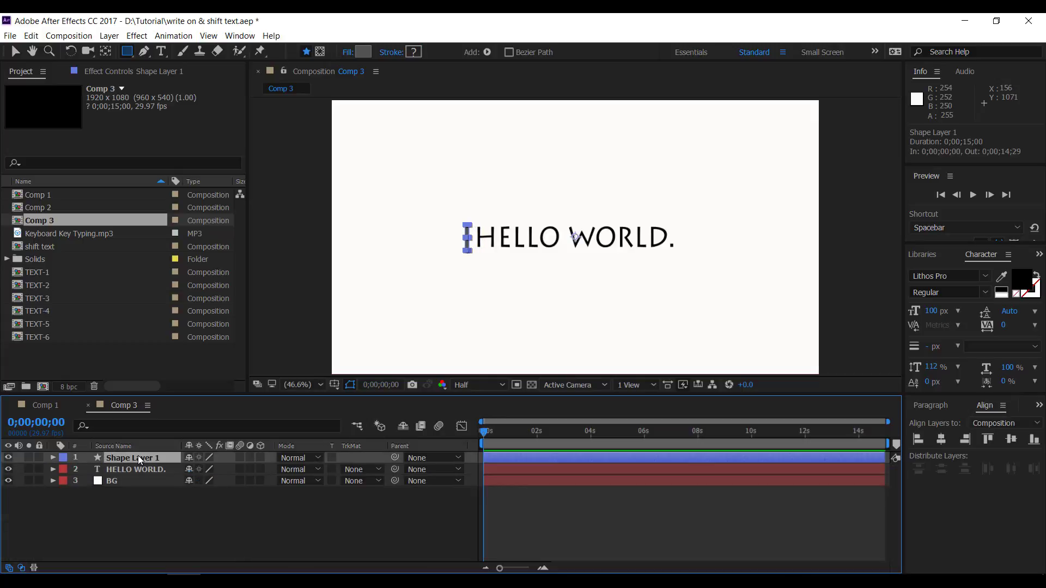
key(ctrl+d)
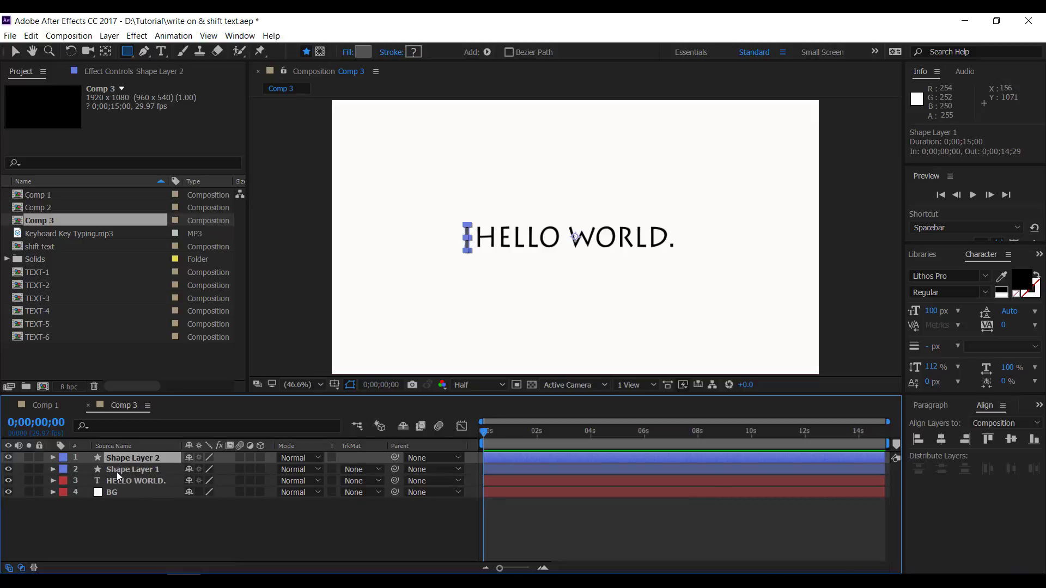
Rename the original shape layer, Shape Layer 1, as CURSOR
click(130, 469)
right_click(130, 469)
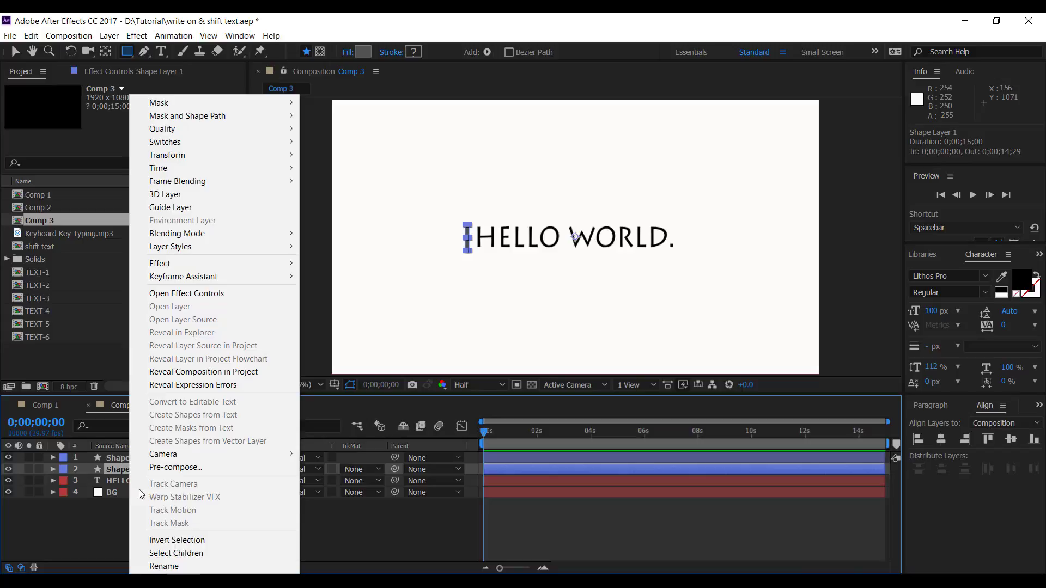
click(164, 566)
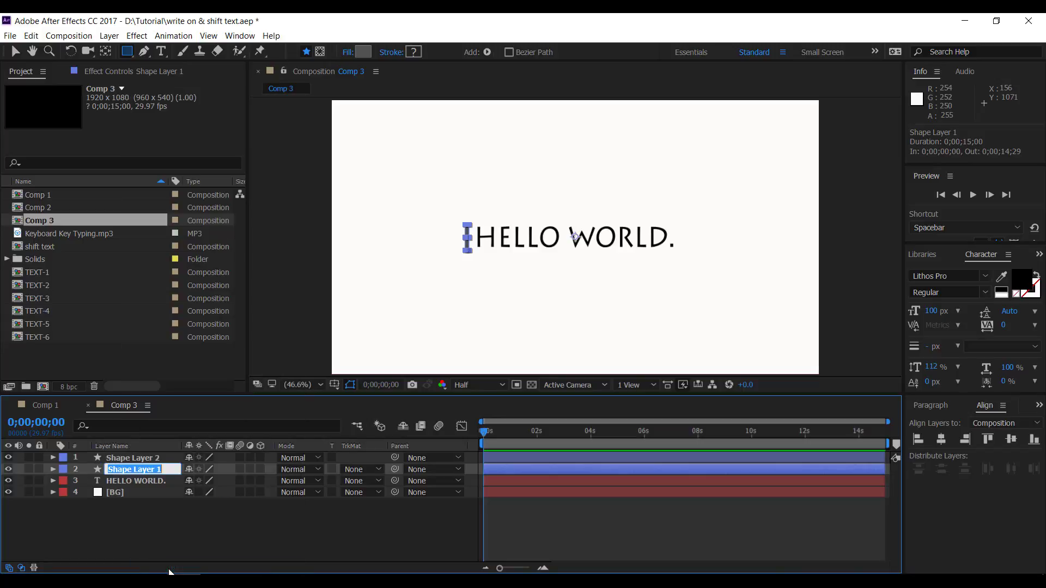
text(CURSOR)
click(240, 537)
Rename the duplicated shape layer, Shape Layer 2, as MATTE
click(117, 459)
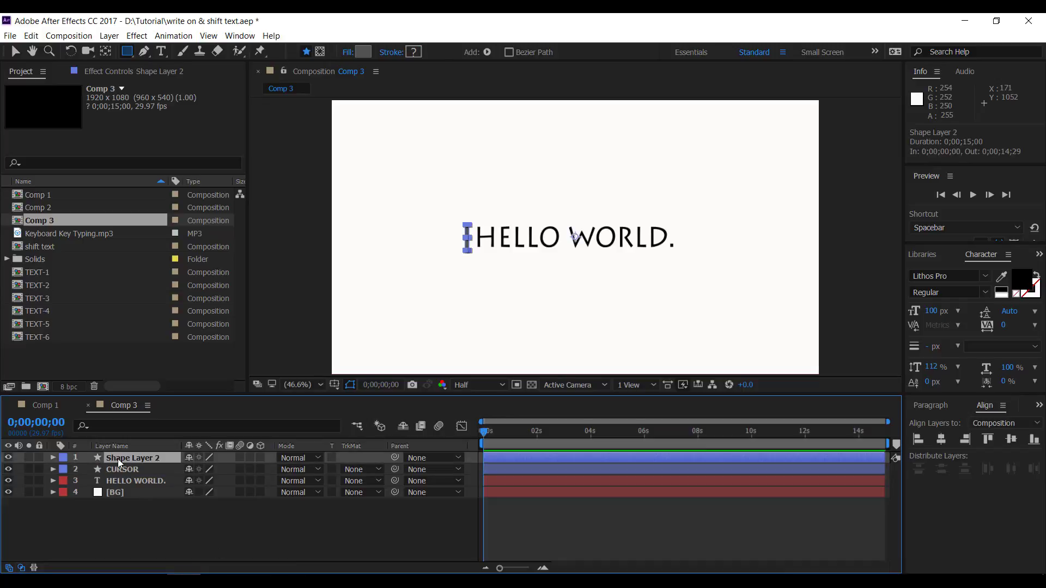
right_click(118, 459)
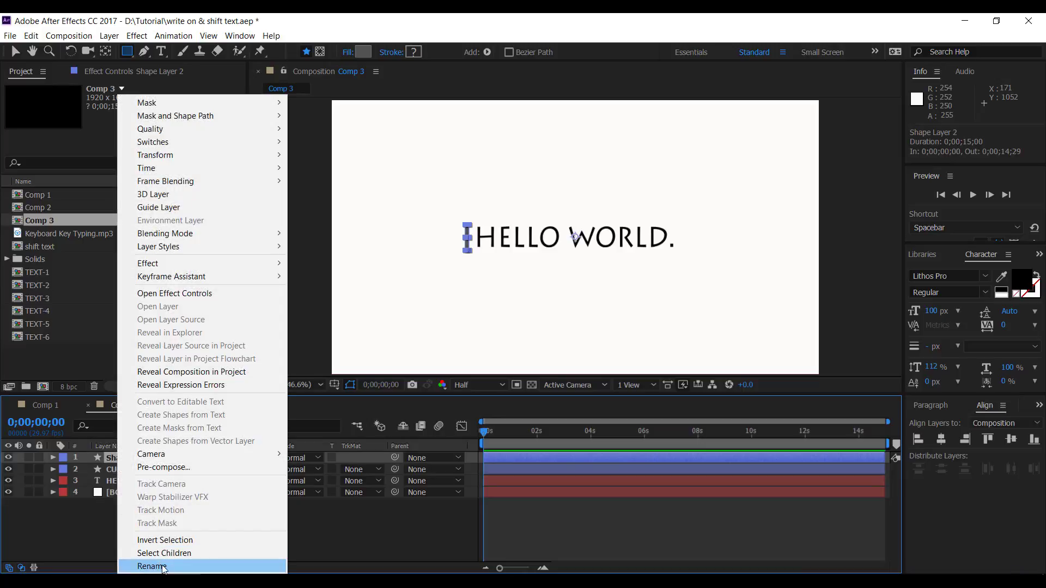
click(162, 567)
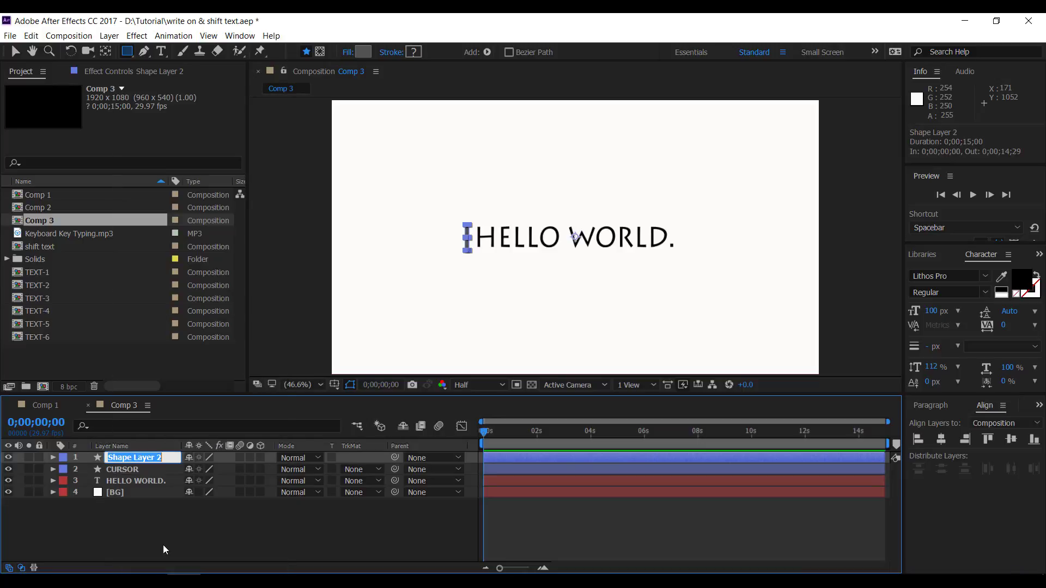
text(MATTE)
key(Return)
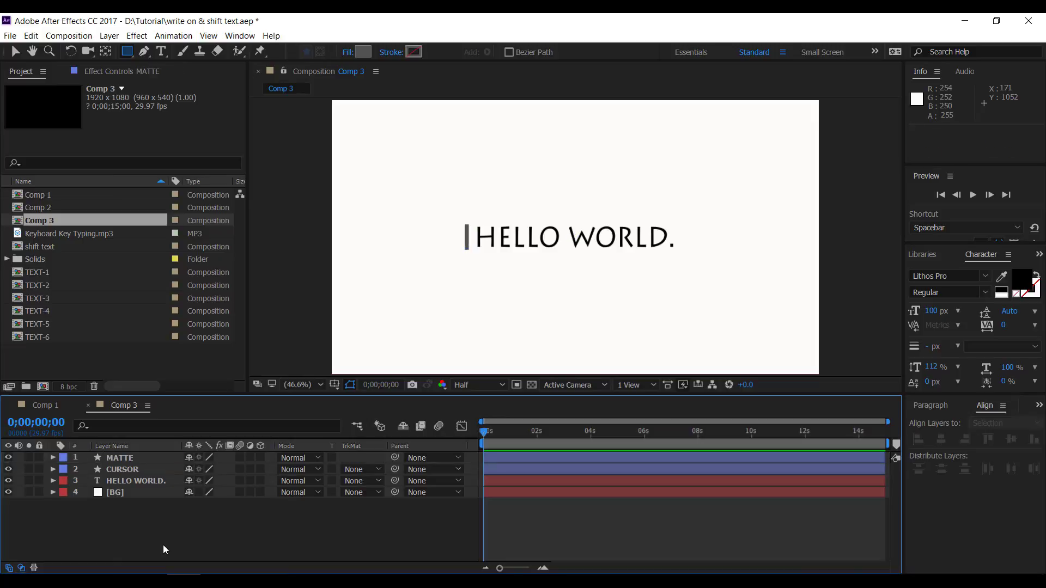
Move the MATTE layer's anchor point from the composition centre to the left edge of its rectangle
click(135, 457)
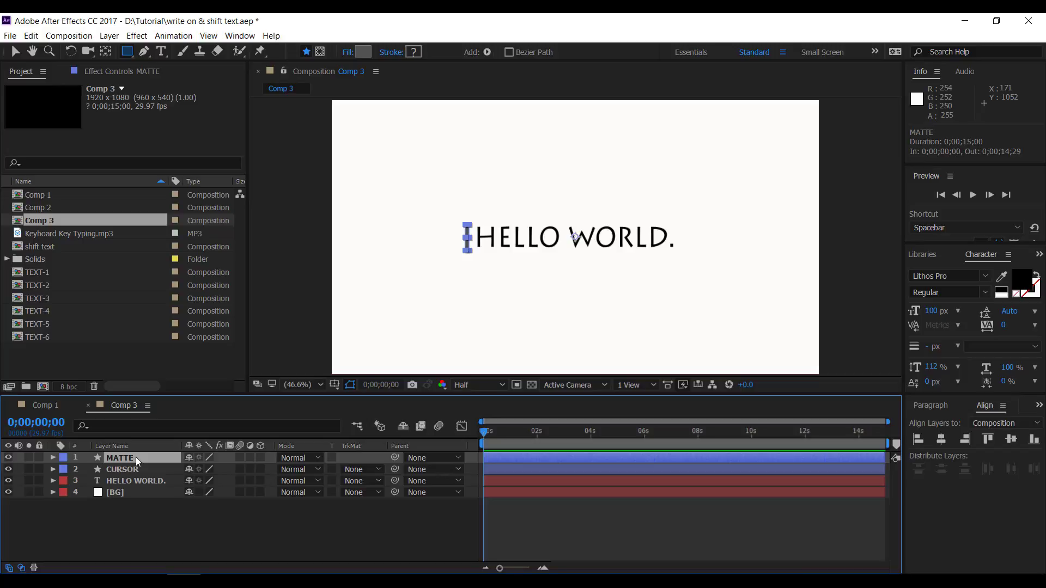
key(s)
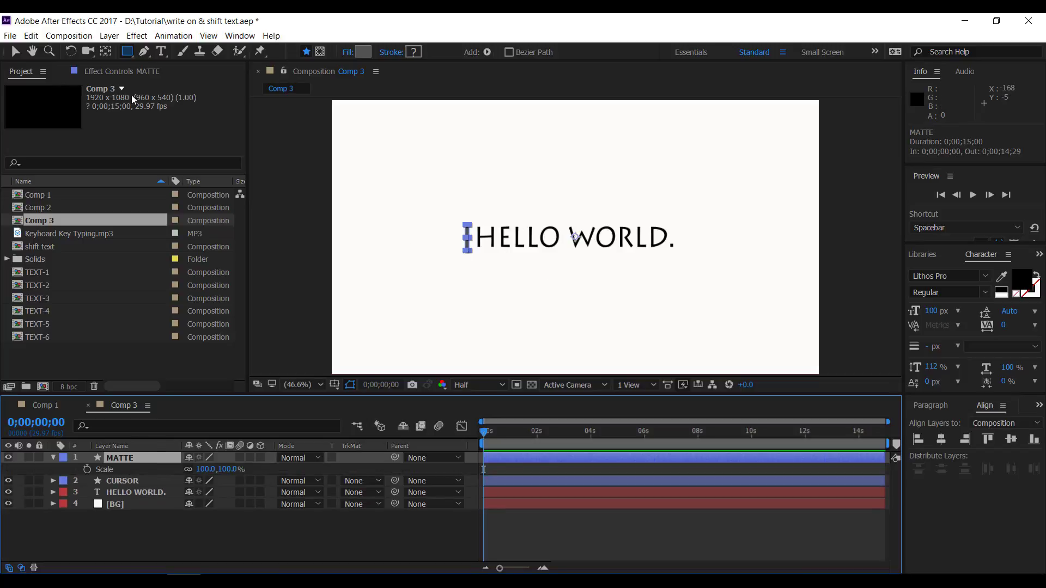
click(15, 54)
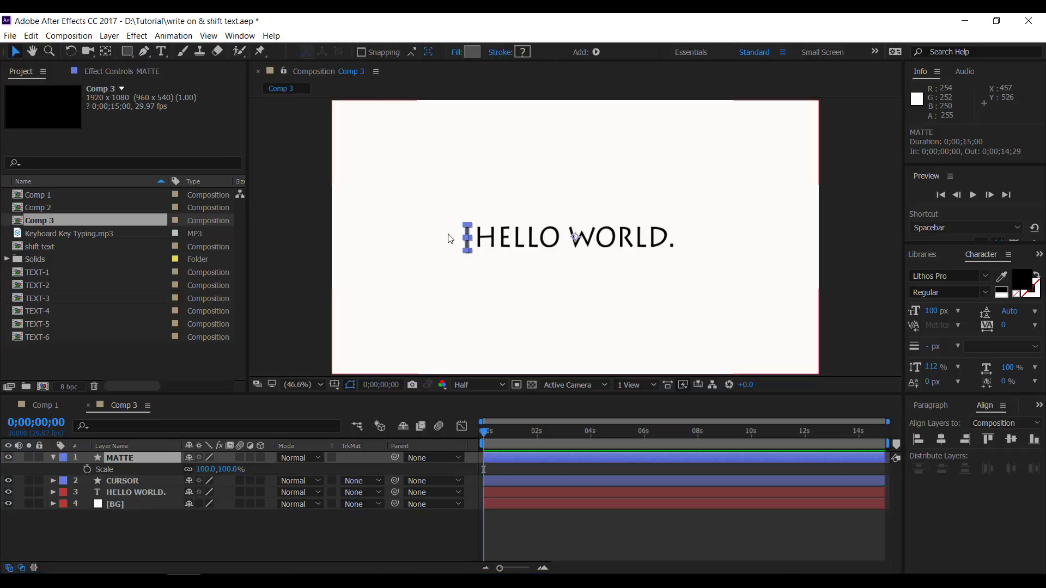
key(period)
key(period)
key(period)
key(h)
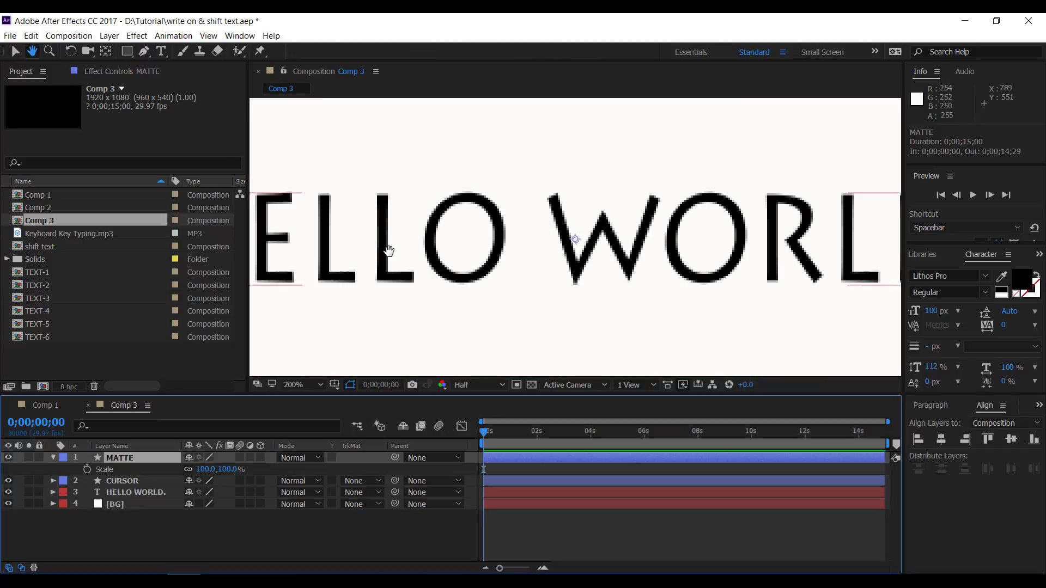
drag(388, 250, 589, 245)
key(v)
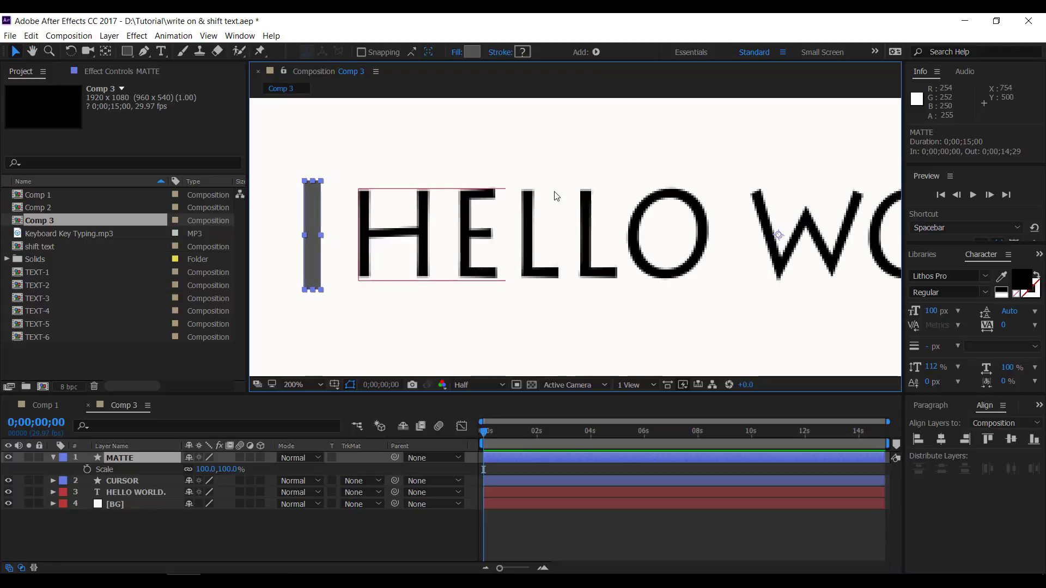
key(y)
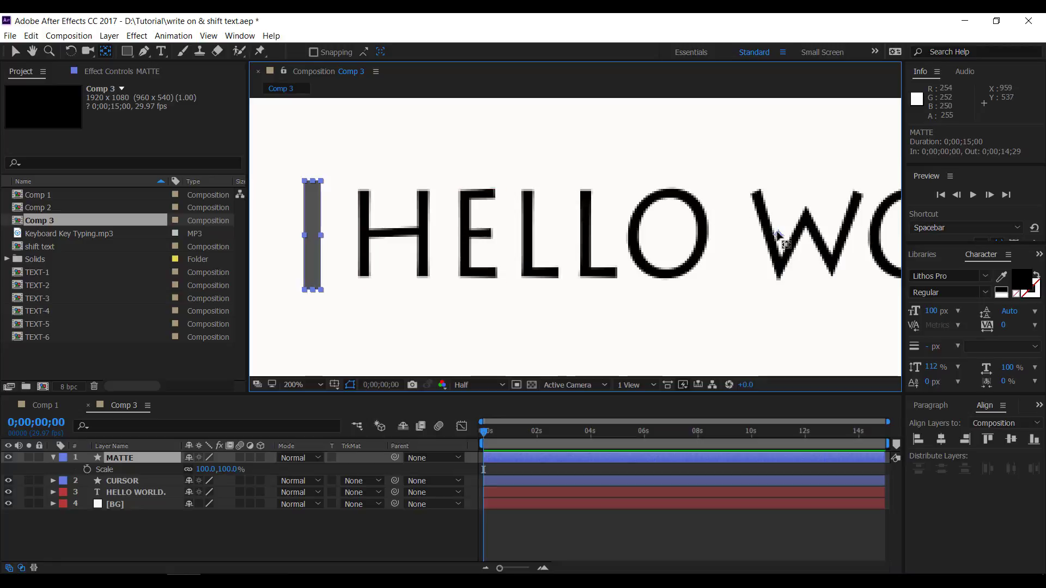
drag(779, 236, 291, 236)
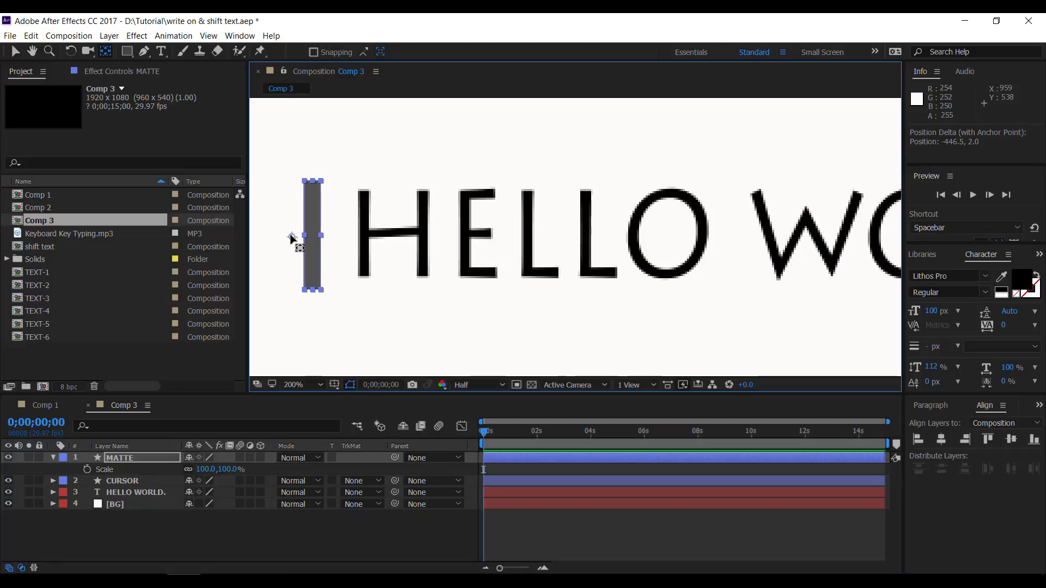
drag(291, 238, 303, 236)
Unlink the MATTE layer's scale proportions and widen it horizontally to 9154%, so it covers the whole text
click(322, 384)
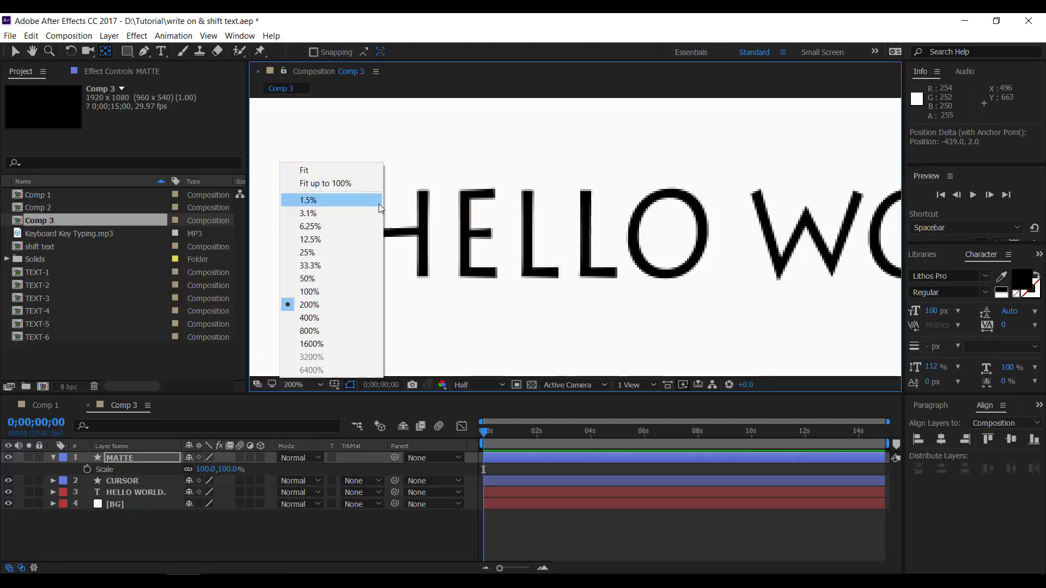
click(351, 184)
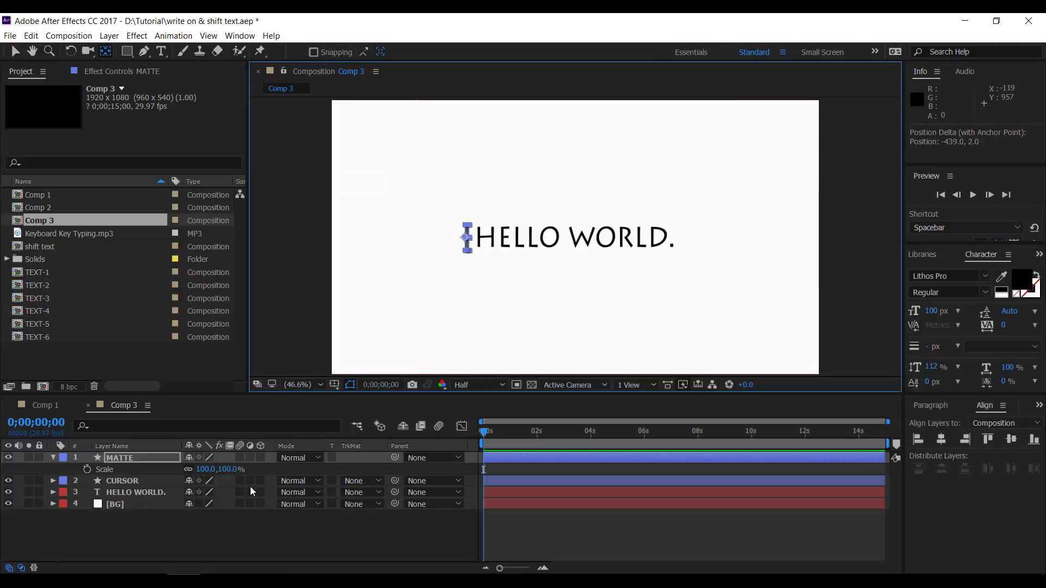
click(188, 471)
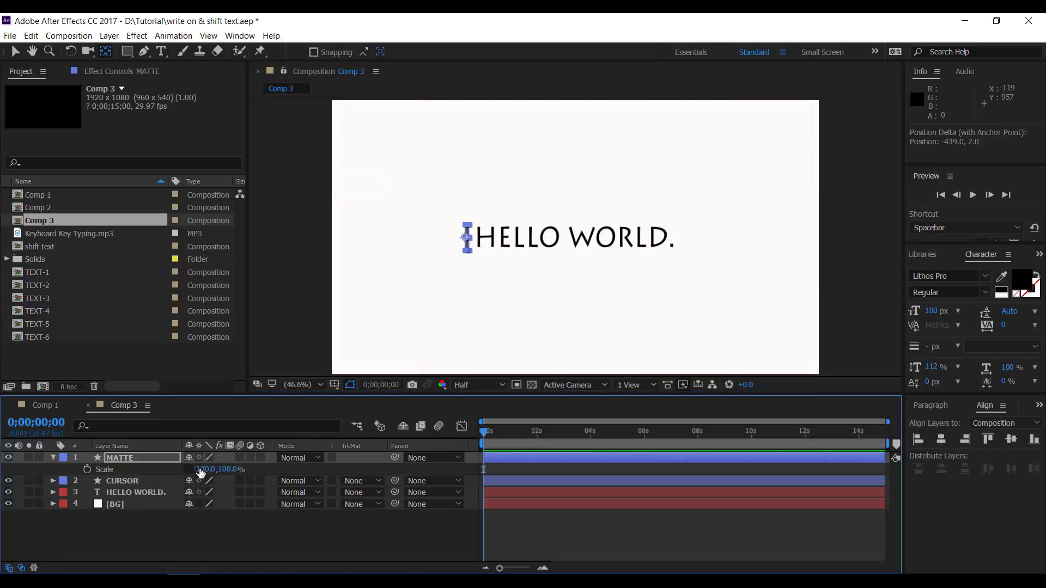
drag(201, 473, 606, 502)
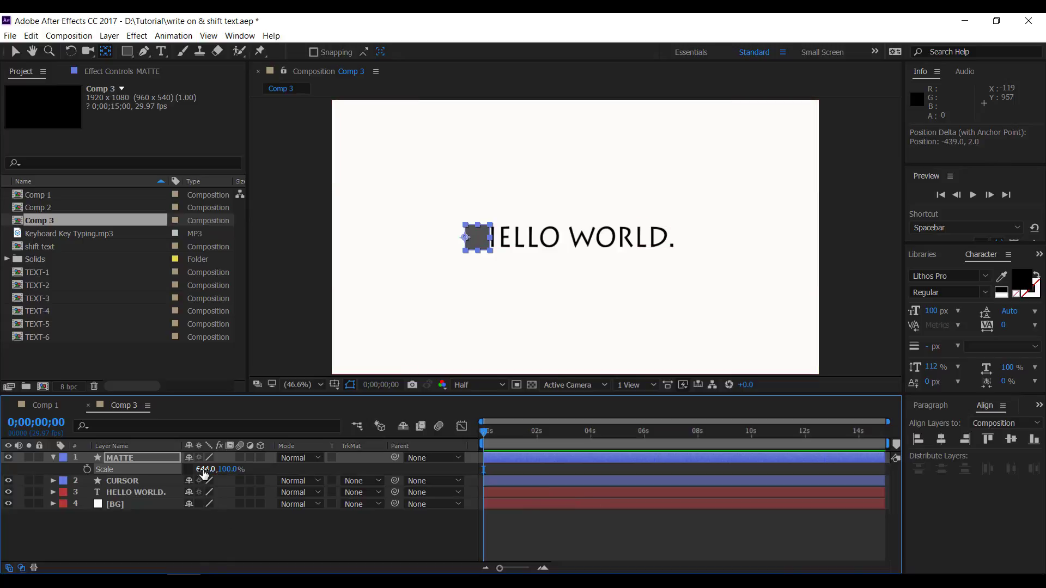
drag(206, 470, 827, 534)
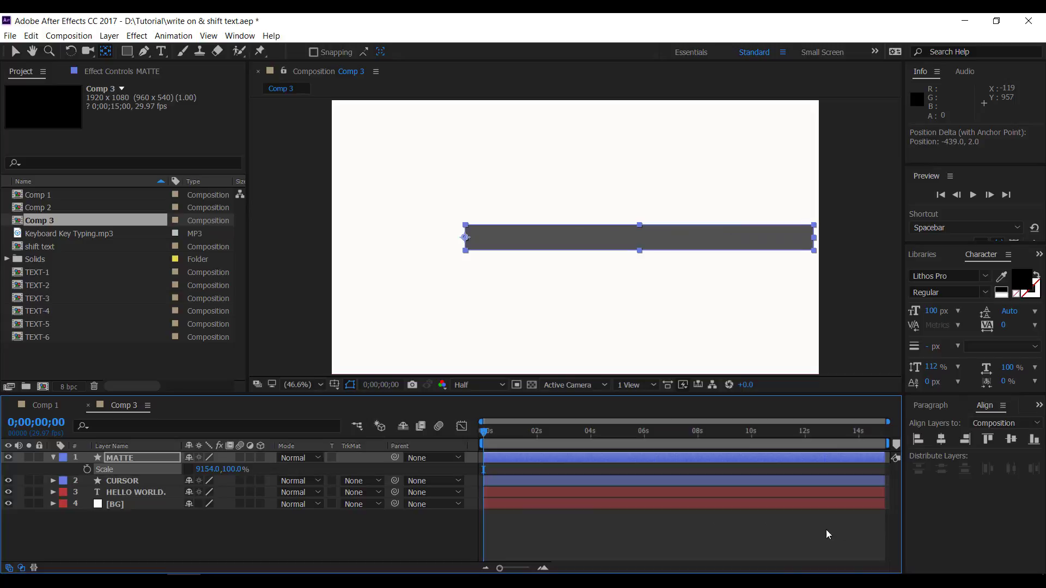
click(109, 528)
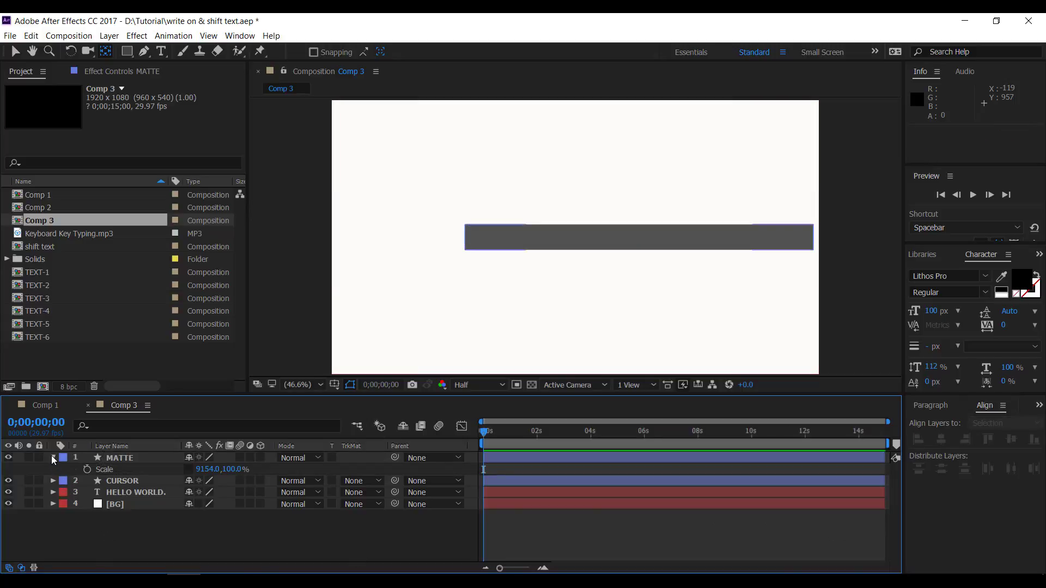
Shift the MATTE layer slightly right to X position 536.5
click(128, 458)
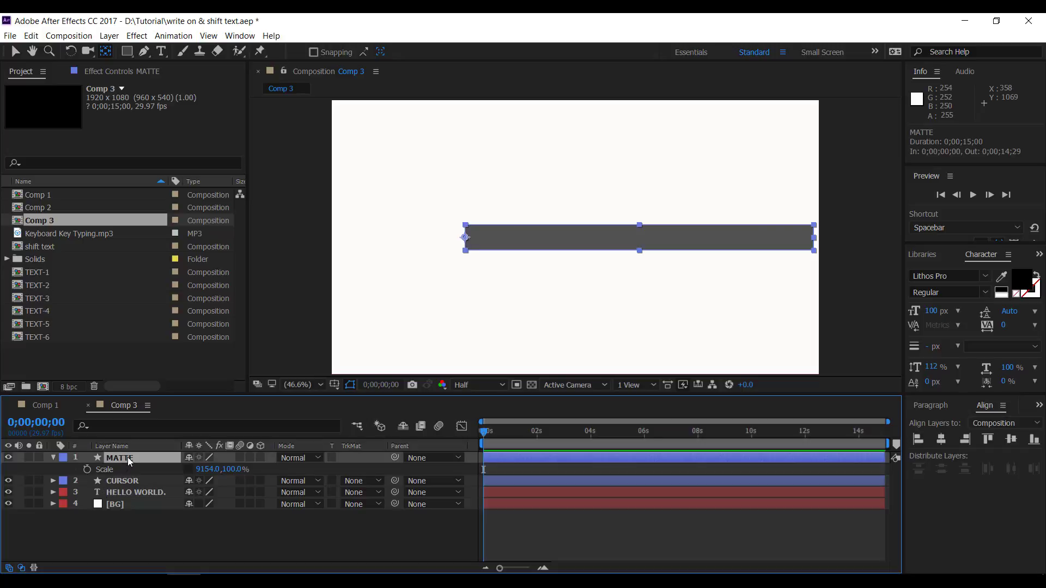
key(p)
drag(194, 469, 198, 467)
click(323, 530)
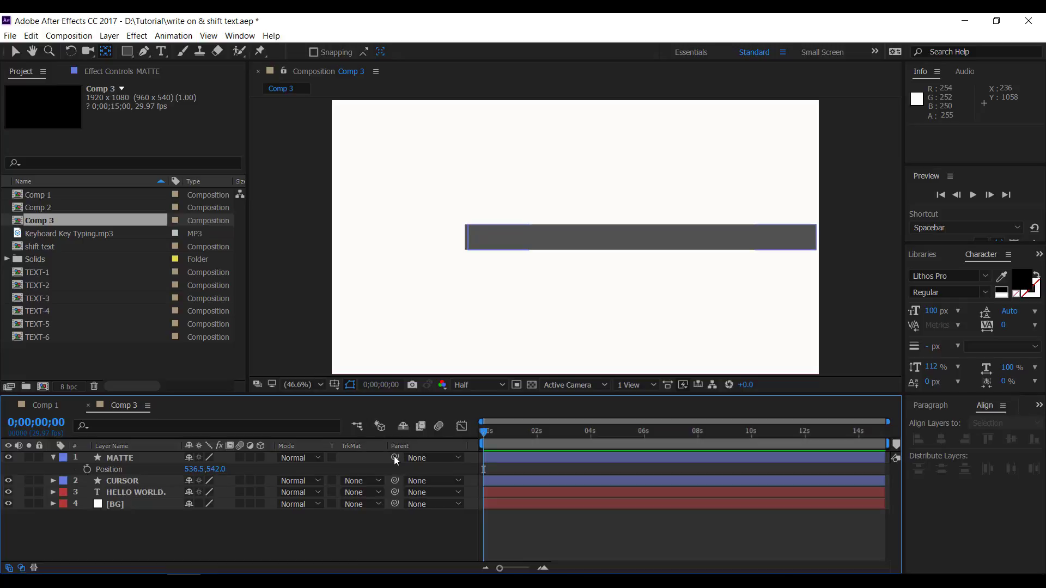
Parent the MATTE layer to CURSOR and place it beneath CURSOR in the layer stack, with its properties collapsed
drag(394, 456, 127, 481)
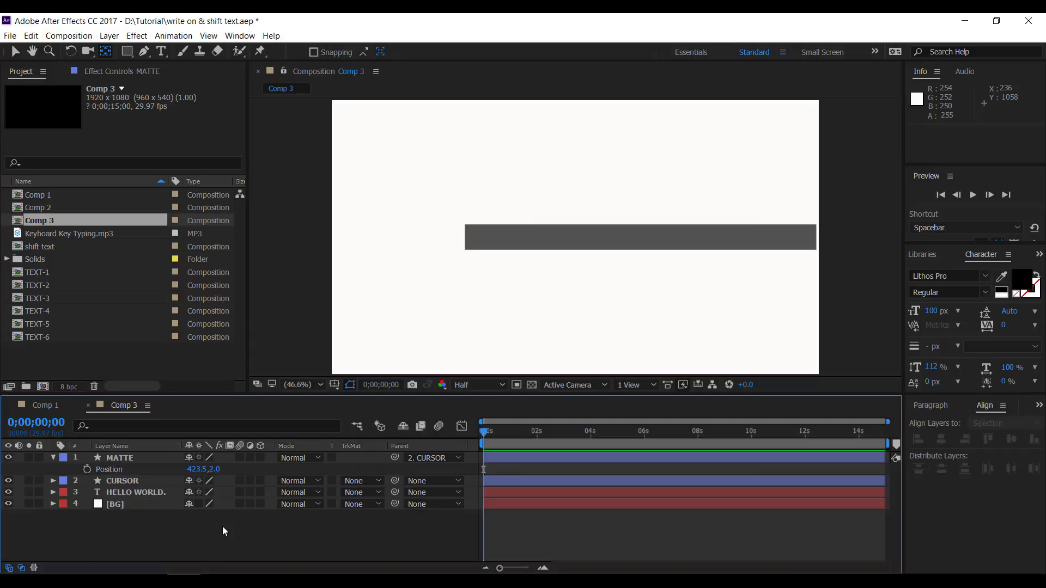
click(52, 457)
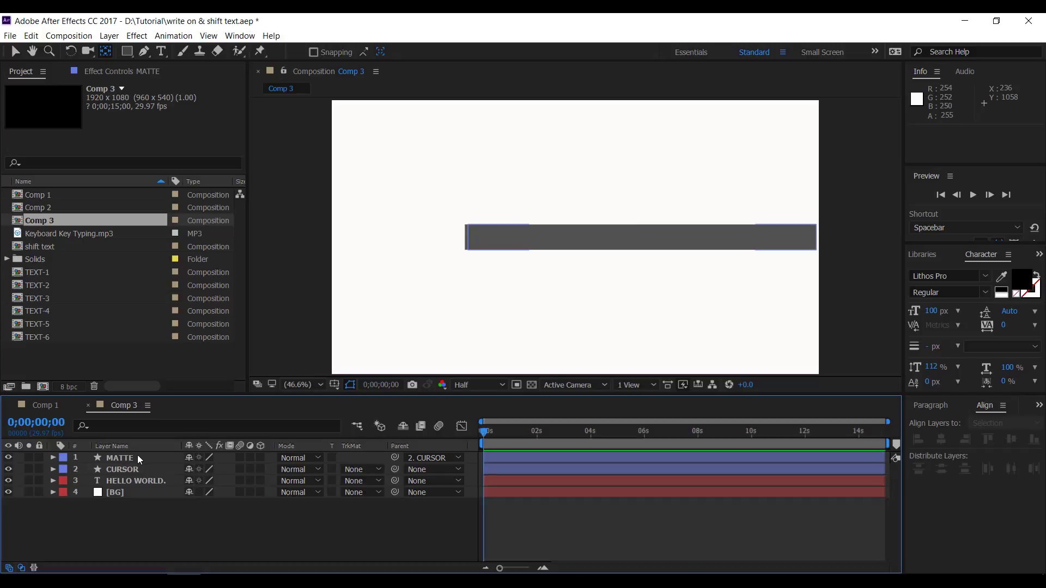
drag(137, 455, 134, 475)
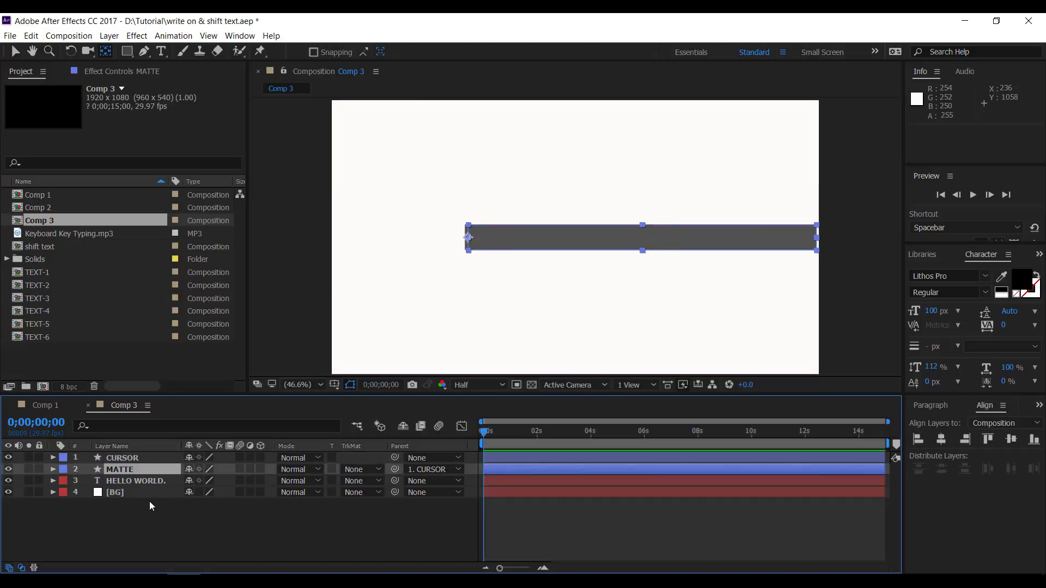
Set the HELLO WORLD. text layer's track matte to Alpha Inverted Matte "MATTE"
click(379, 481)
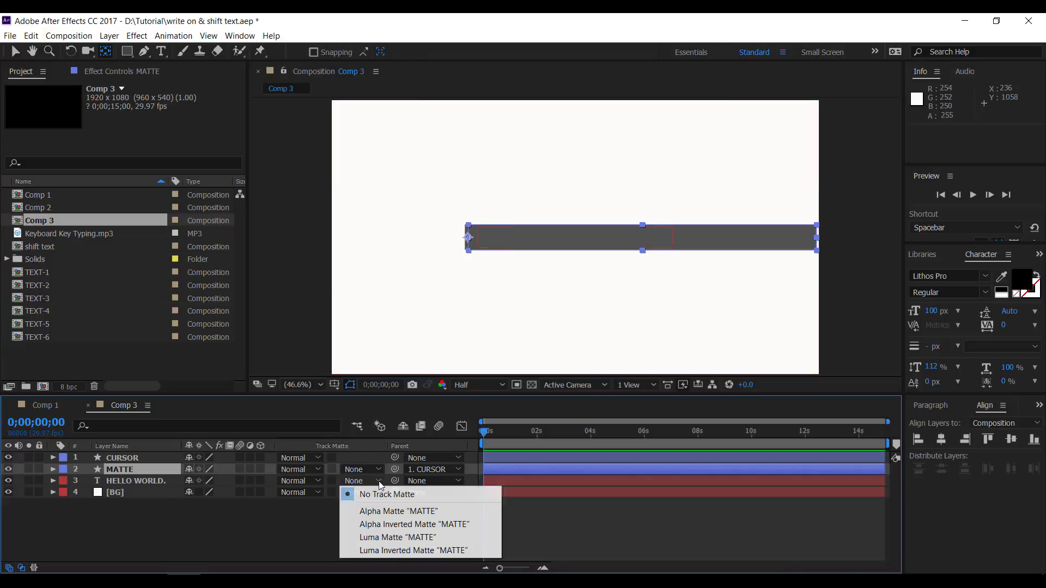
click(365, 525)
click(364, 525)
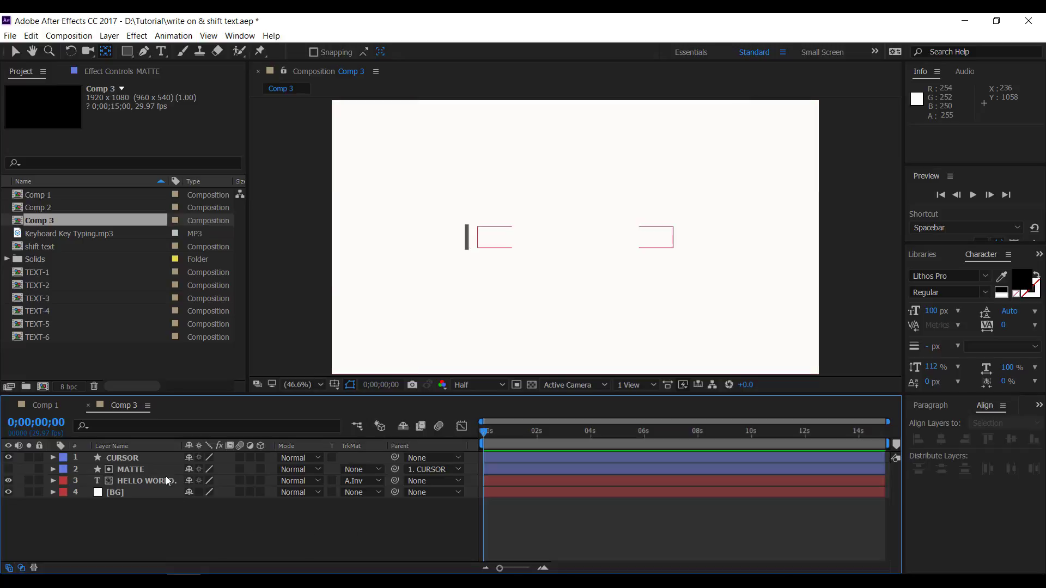
Add a starting Position keyframe to the CURSOR layer at 1 second, with the timeline zoomed to about 6 seconds
click(161, 461)
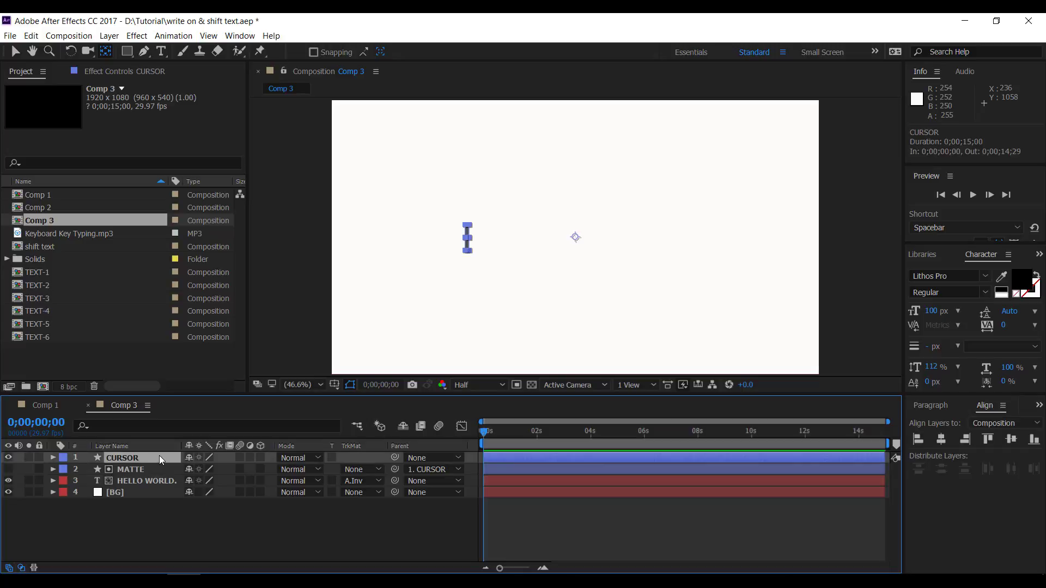
key(p)
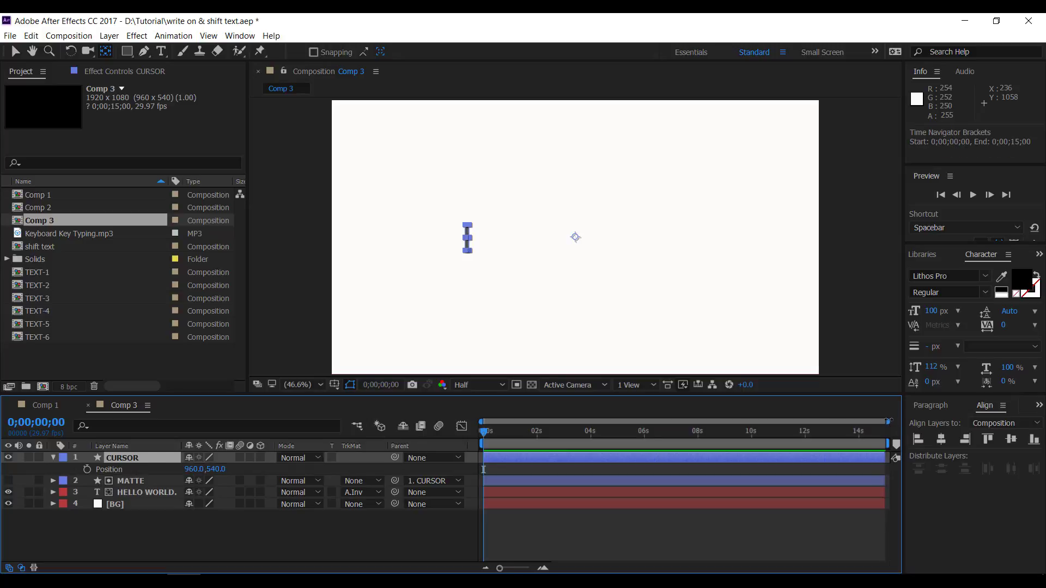
drag(888, 422, 650, 422)
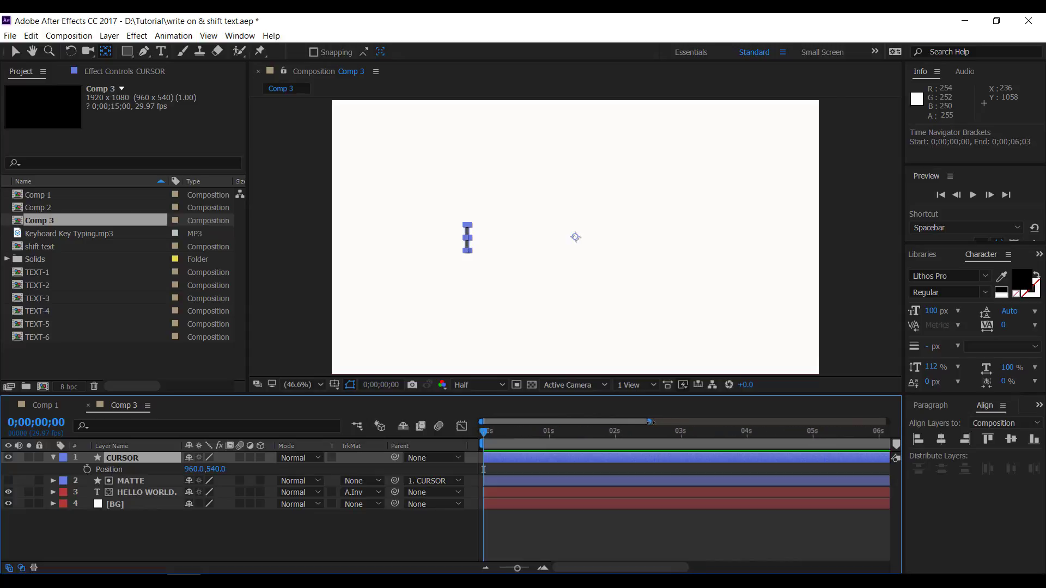
click(549, 436)
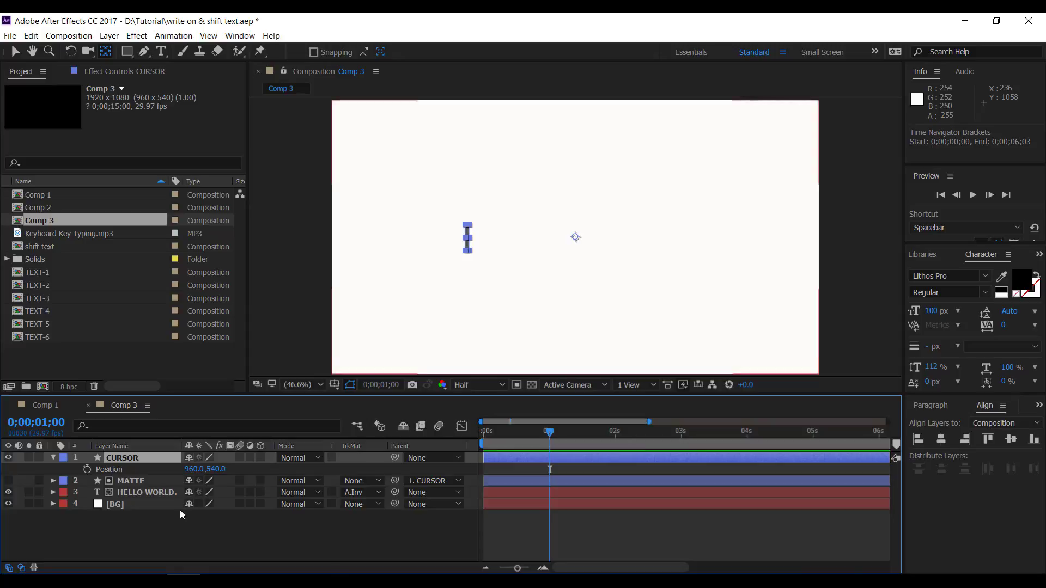
click(86, 469)
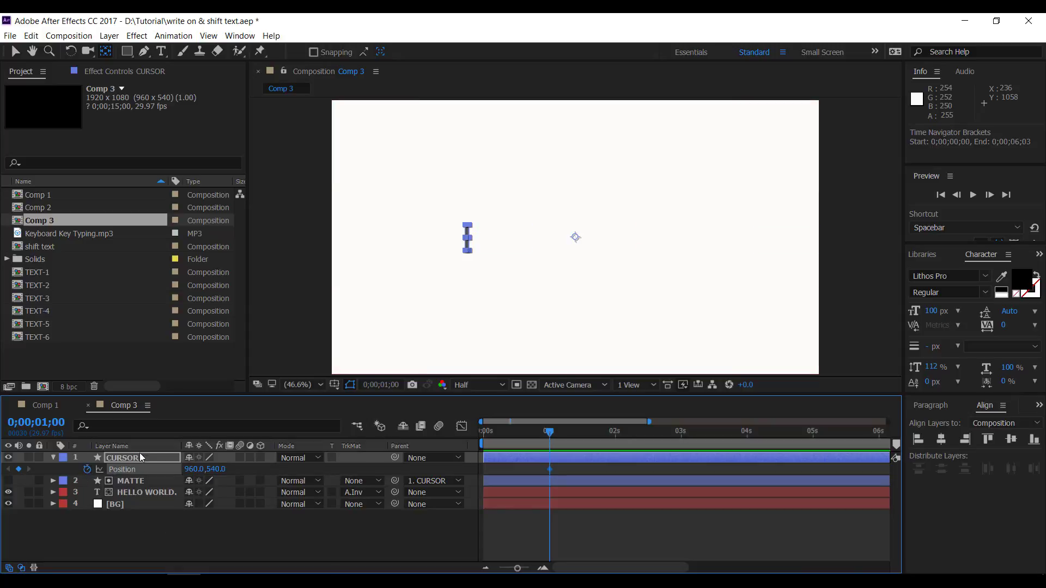
At 2 seconds, set the CURSOR layer's X position to 1797, just past the text, and scrub through the opening to check it
click(616, 433)
drag(190, 472, 363, 482)
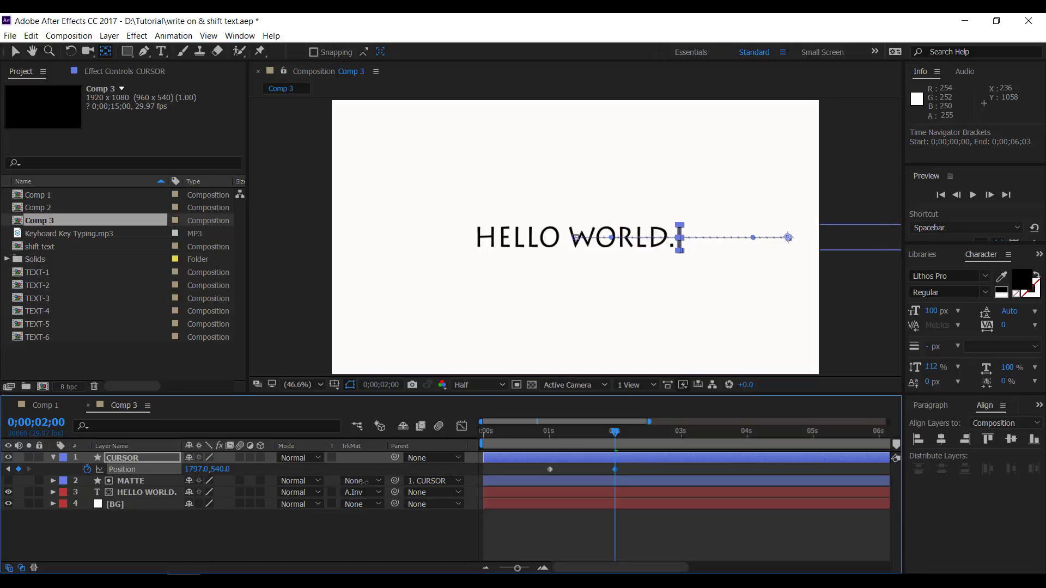
click(304, 547)
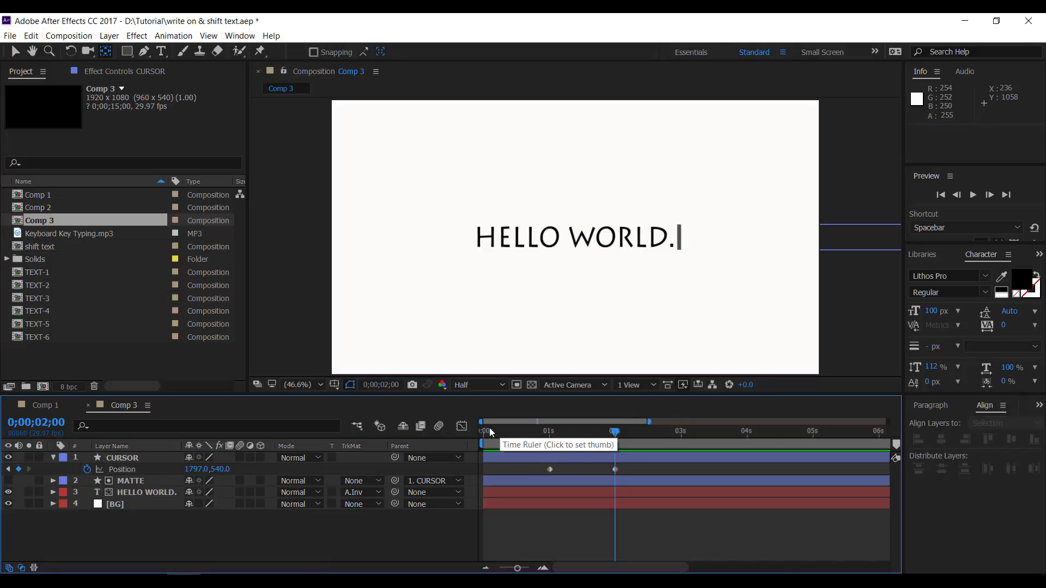
drag(487, 432, 531, 435)
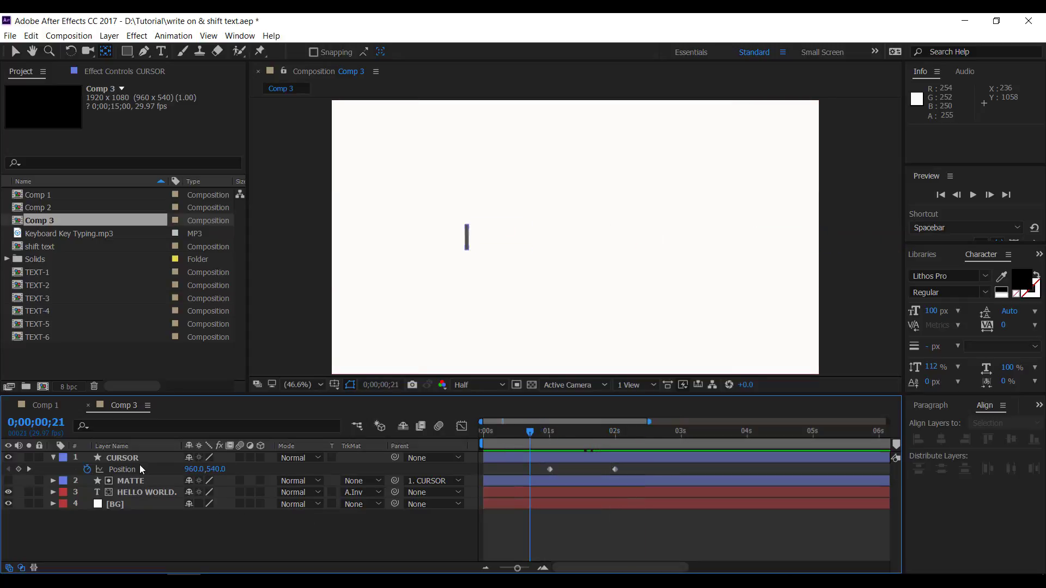
Reveal the CURSOR layer's Opacity alongside its Position and add an Opacity keyframe at 0 seconds
click(139, 459)
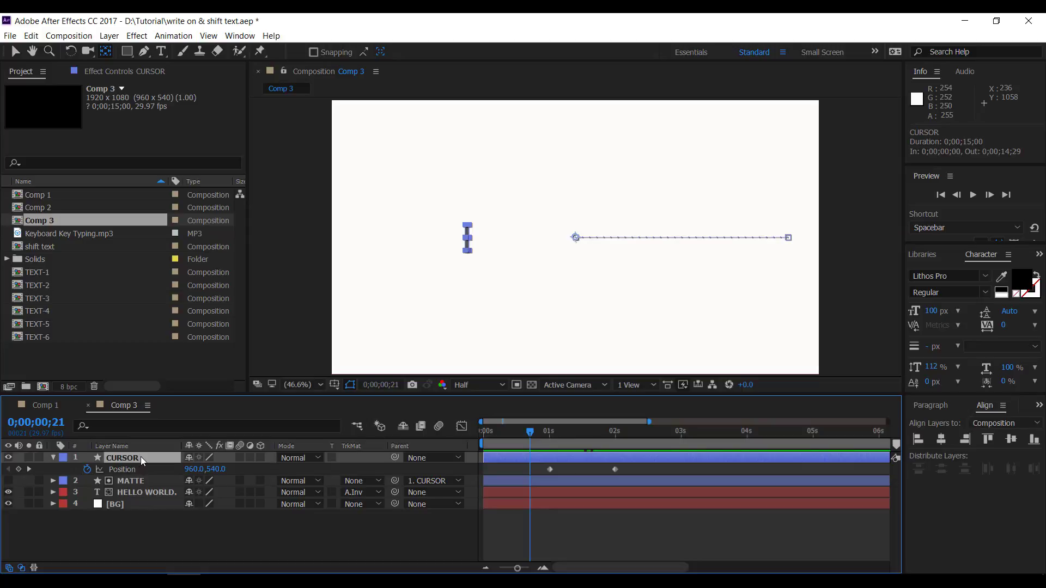
key(shift+t)
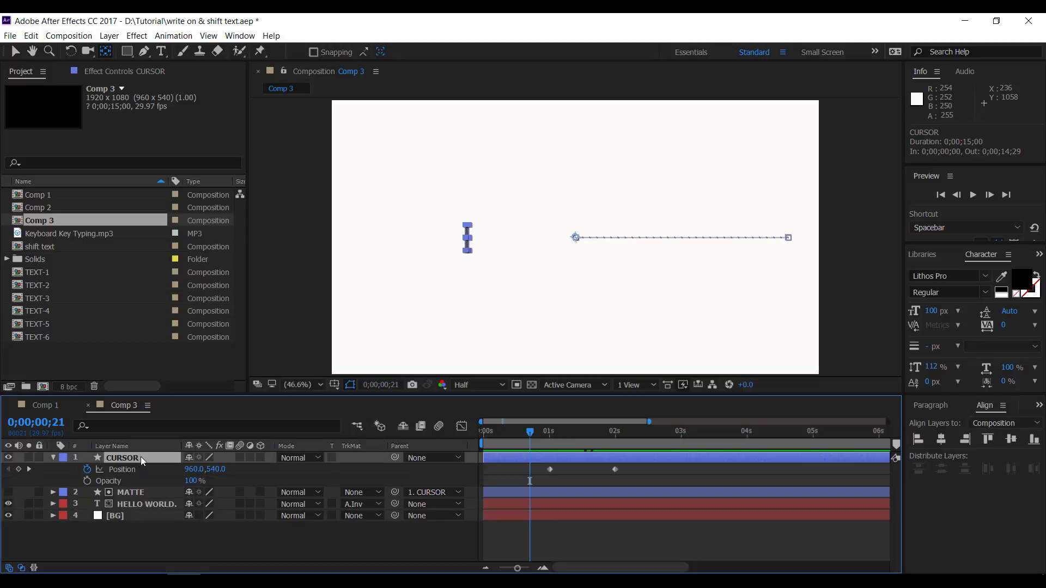
key(Home)
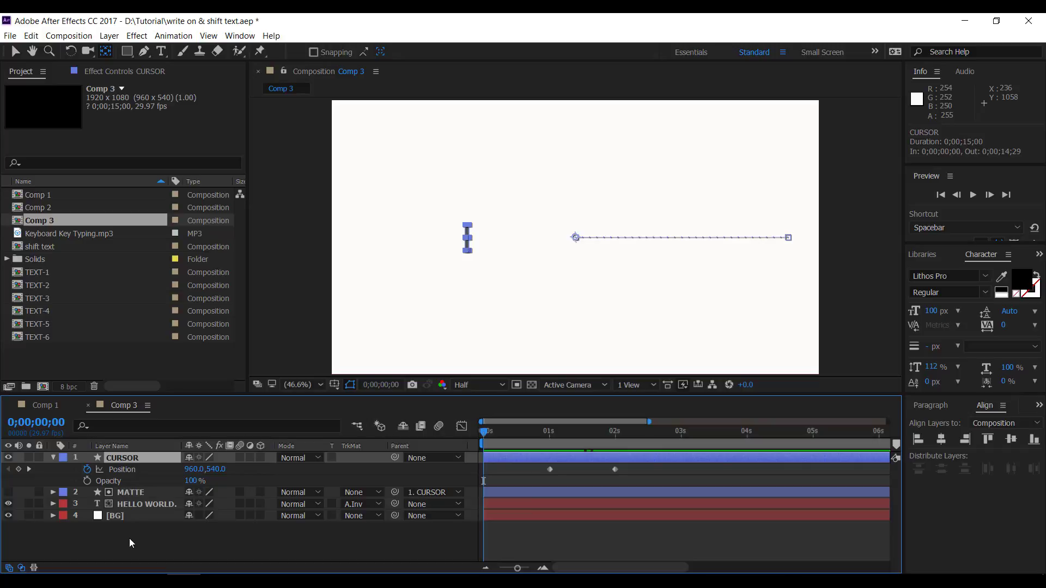
click(87, 481)
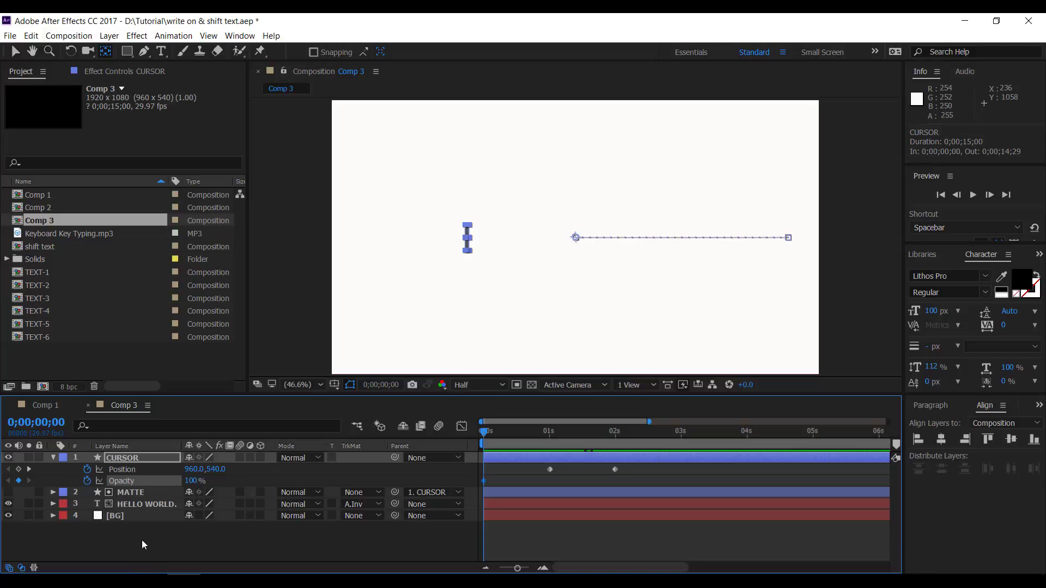
Five frames in, set the CURSOR layer's Opacity to 0%
key(Page_Down)
key(Page_Down)
key(Page_Down)
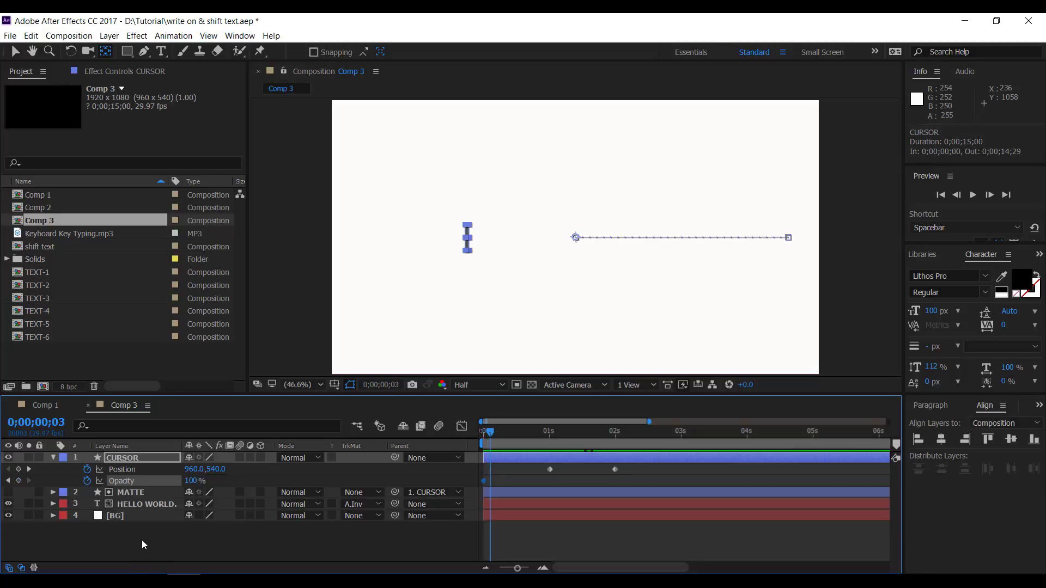
key(Page_Down)
key(Page_Down)
drag(190, 480, 66, 499)
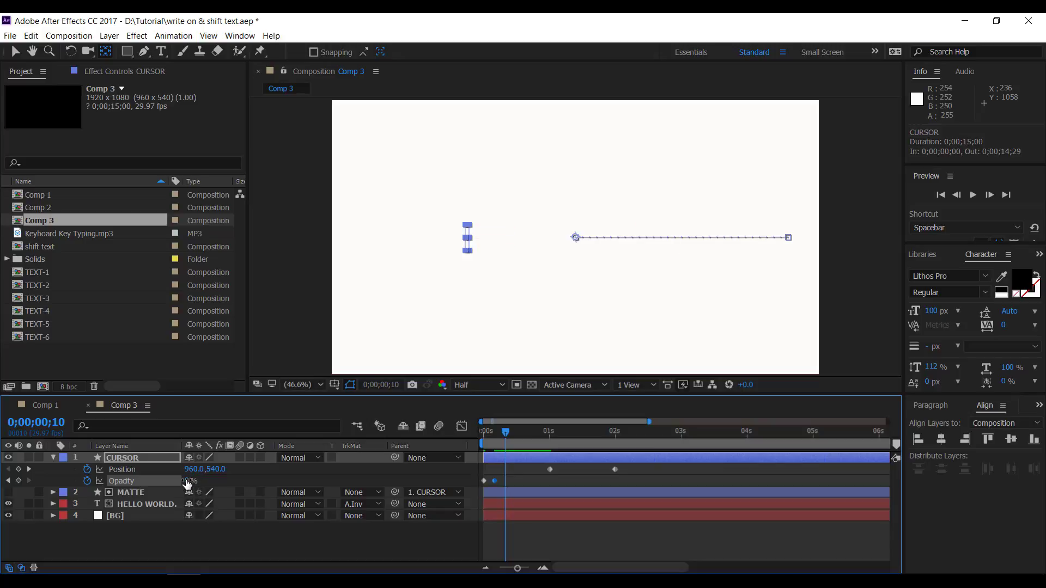
Continue the CURSOR blink every five frames: Opacity 100% at frame 10, 0% at 15, 100% at 20 and 0% at 25
drag(187, 485, 388, 490)
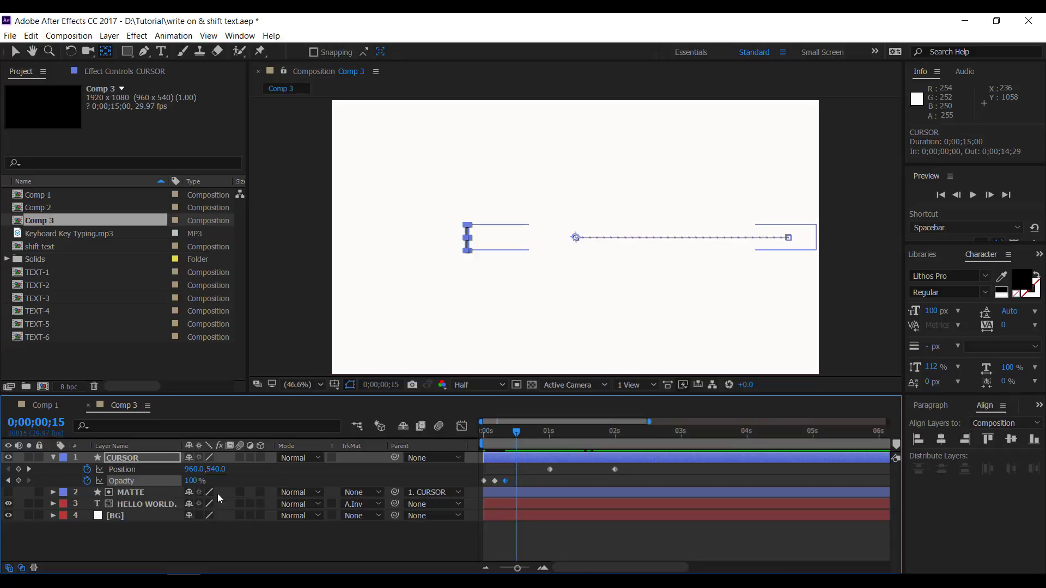
drag(192, 482, 136, 482)
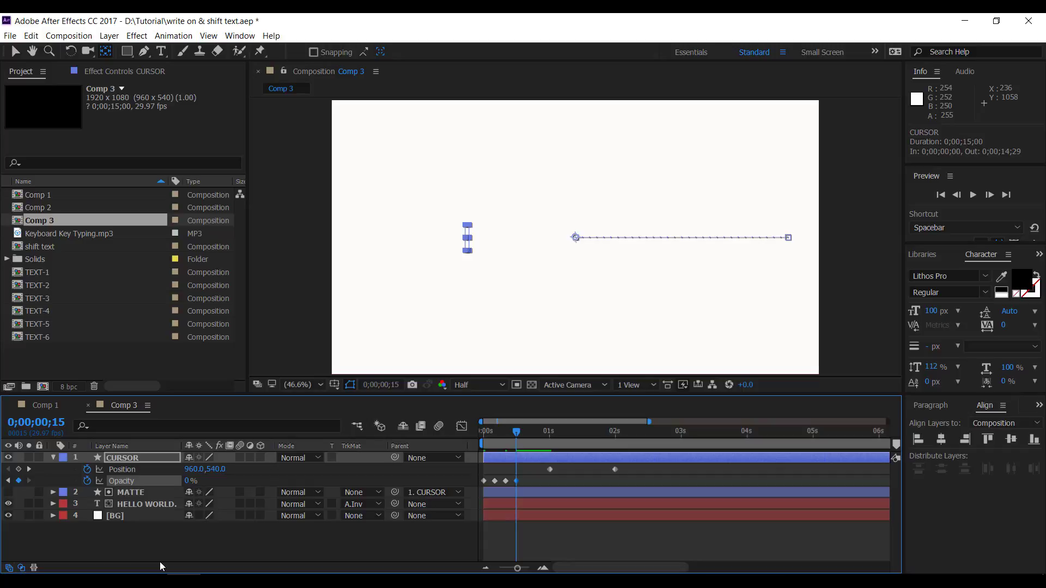
key(space)
drag(189, 481, 165, 543)
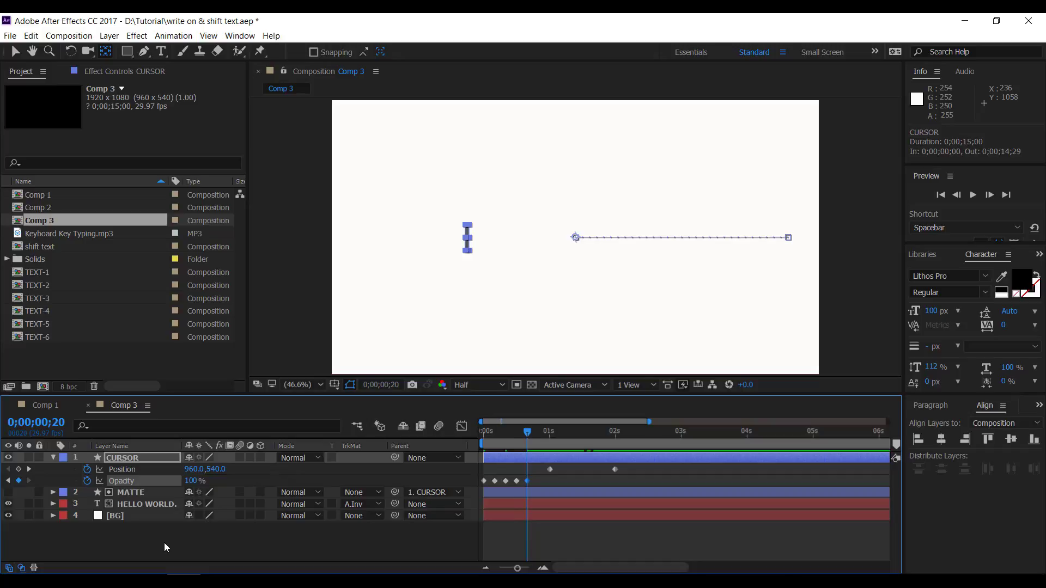
key(space)
drag(190, 481, 87, 505)
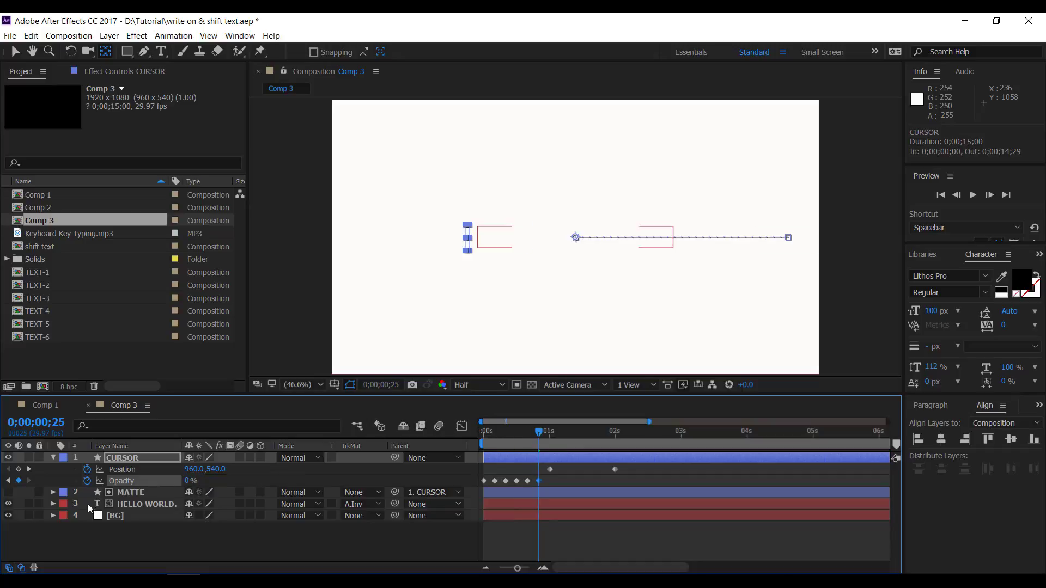
Stretch all the CURSOR Opacity keyframes proportionally so that the last one falls at 1 second, aligned with the first Position keyframe
click(178, 555)
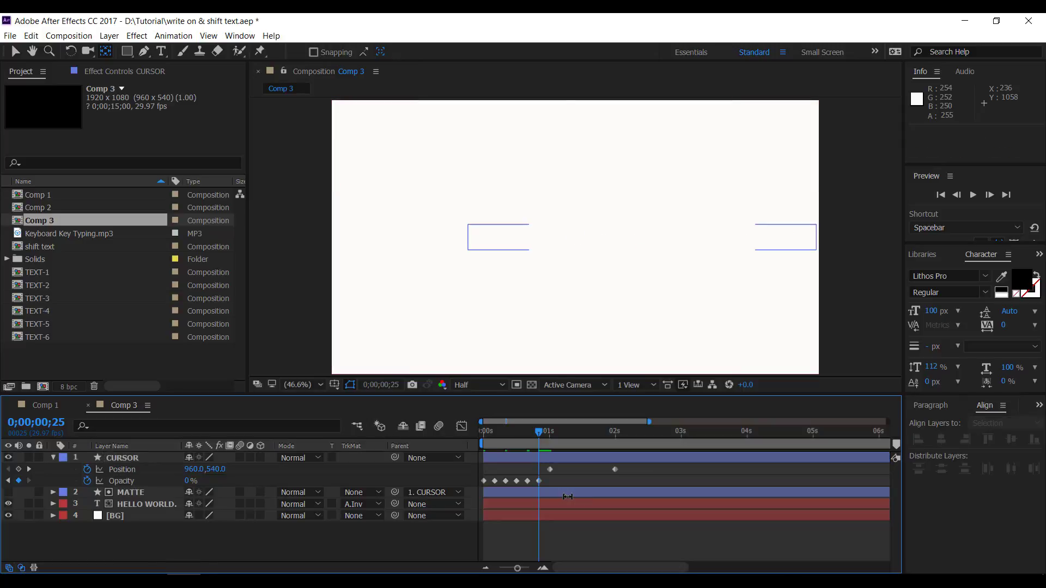
drag(548, 479, 472, 484)
mouse_move(539, 431)
mouse_down()
mouse_move(569, 434)
mouse_move(551, 434)
mouse_up()
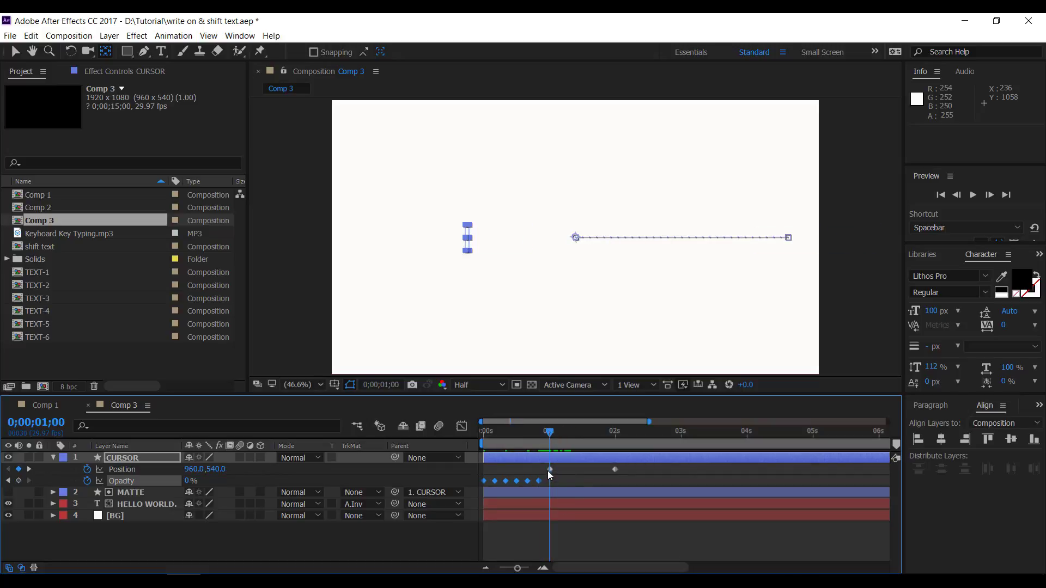
mouse_move(550, 469)
drag(538, 481, 550, 481)
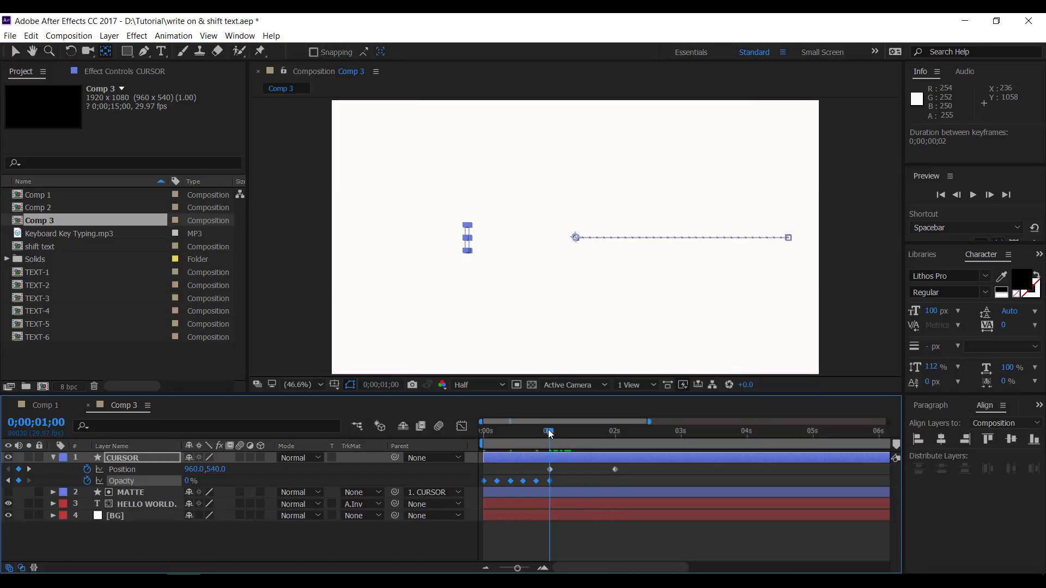
Paste a copy of the CURSOR Opacity blink keyframes at 2 seconds and preview the animation from the start
drag(588, 440, 612, 436)
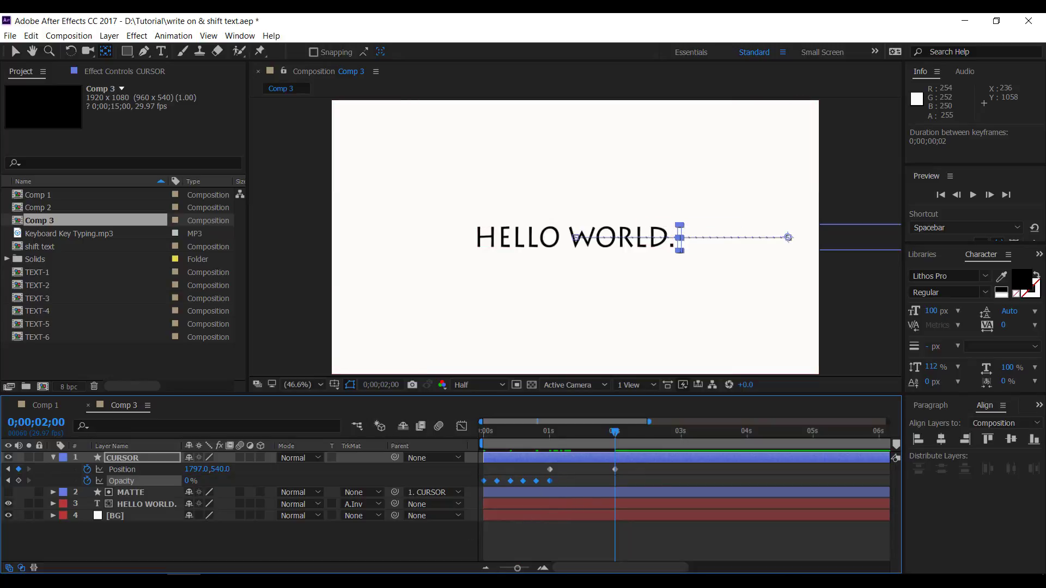
key(ctrl+v)
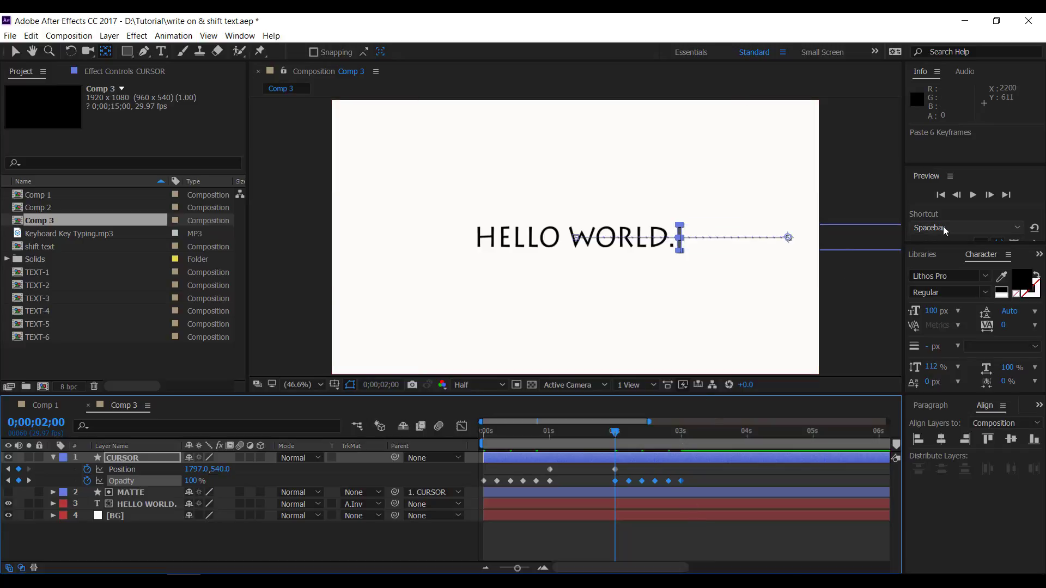
click(941, 195)
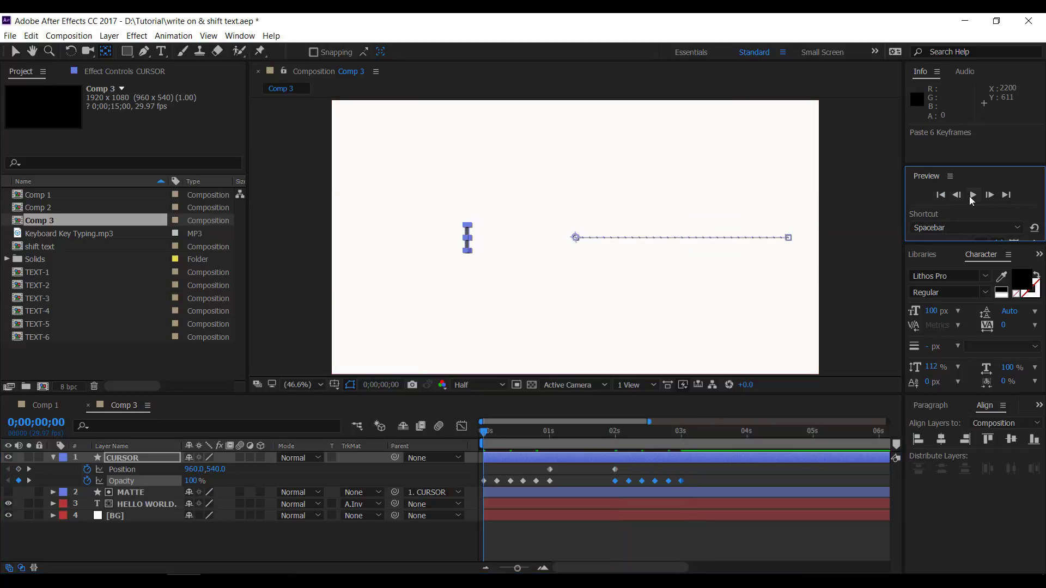
click(973, 195)
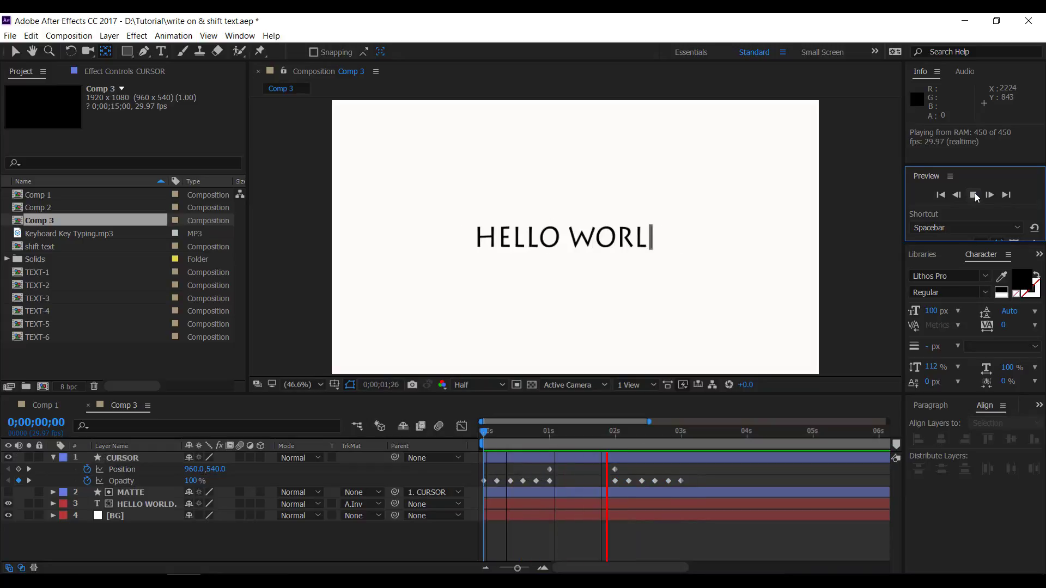
click(975, 195)
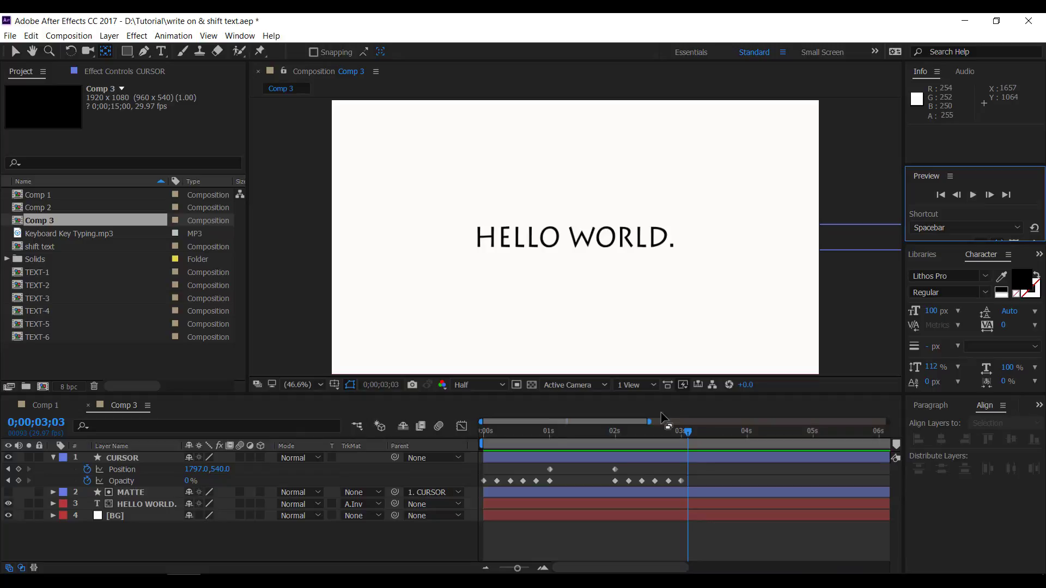
Inspect Keyboard Key Typing.mp3 in the project and scrub through the CURSOR layer's keyframes, leaving its properties collapsed
click(51, 458)
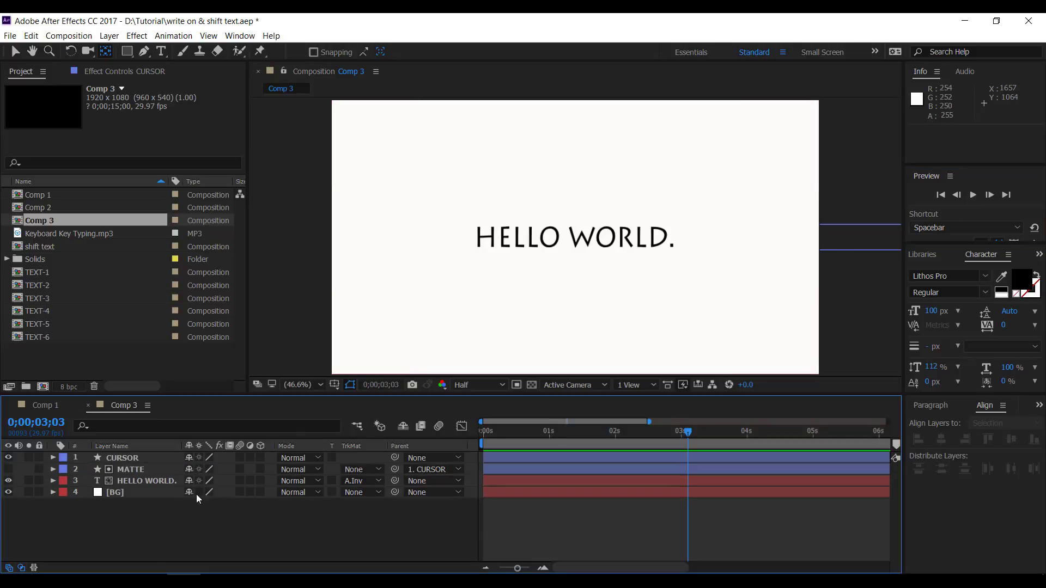
click(51, 233)
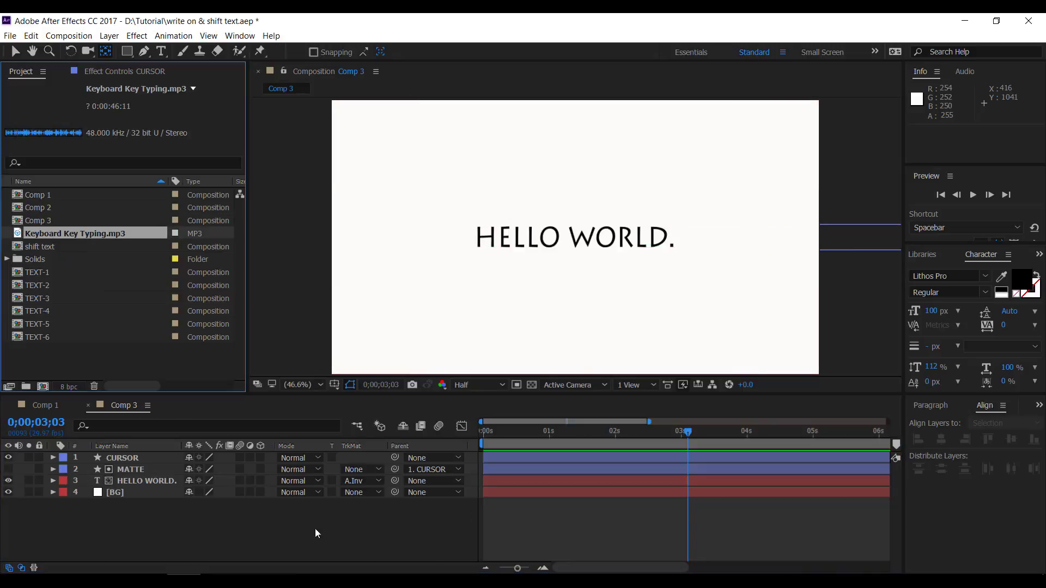
click(150, 457)
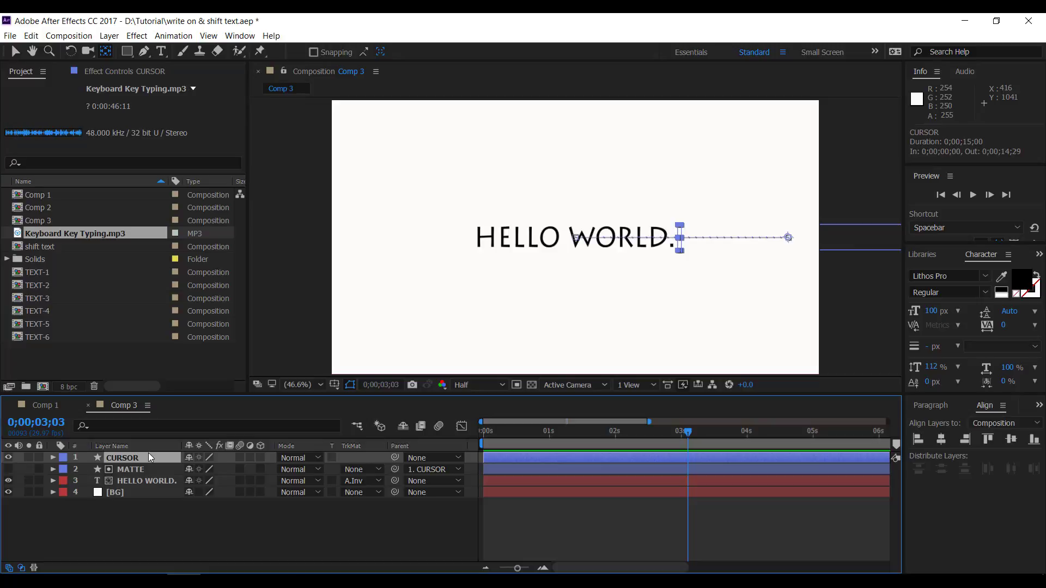
key(u)
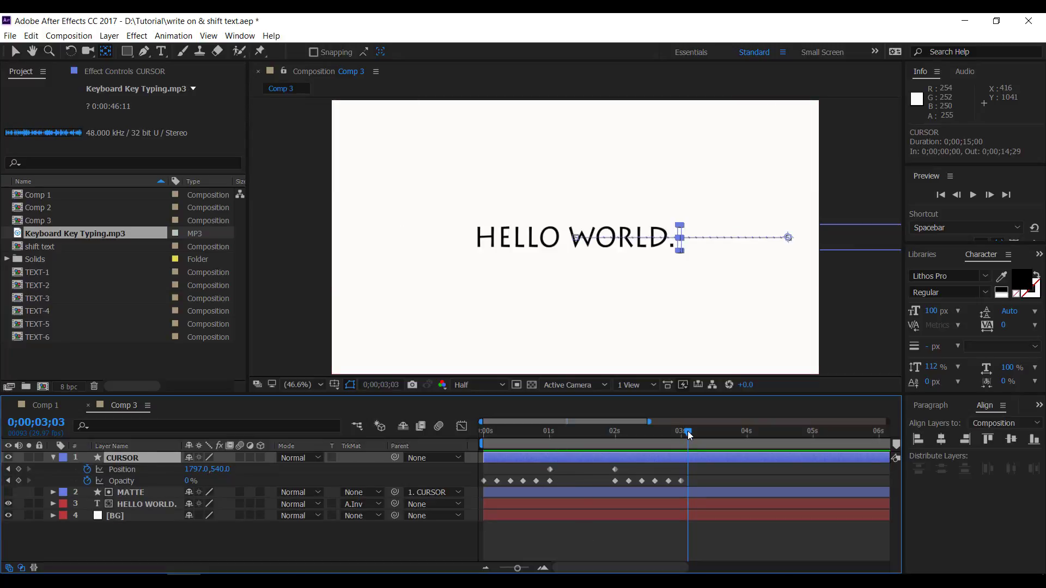
drag(688, 433, 712, 450)
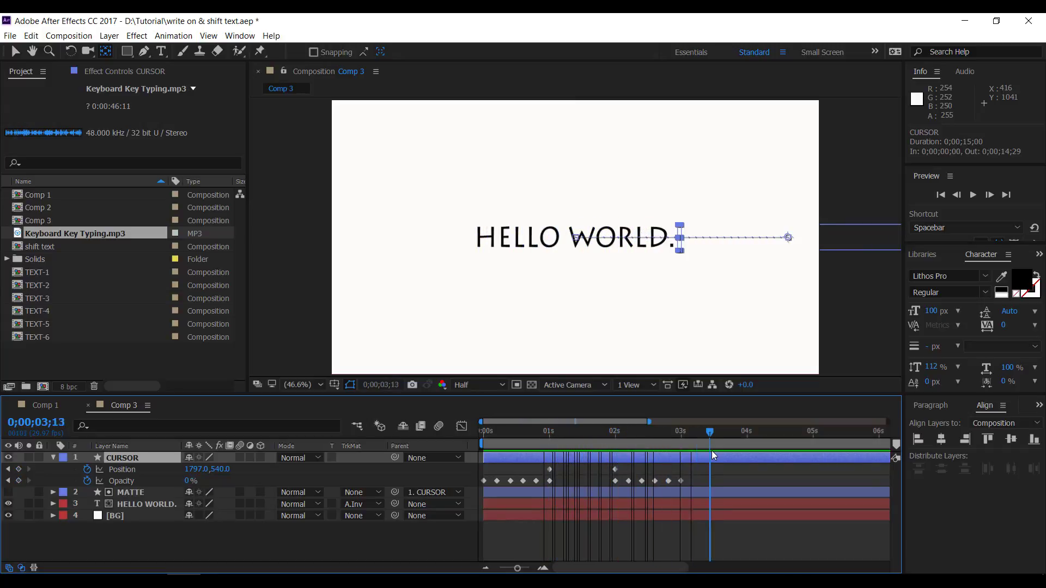
click(263, 543)
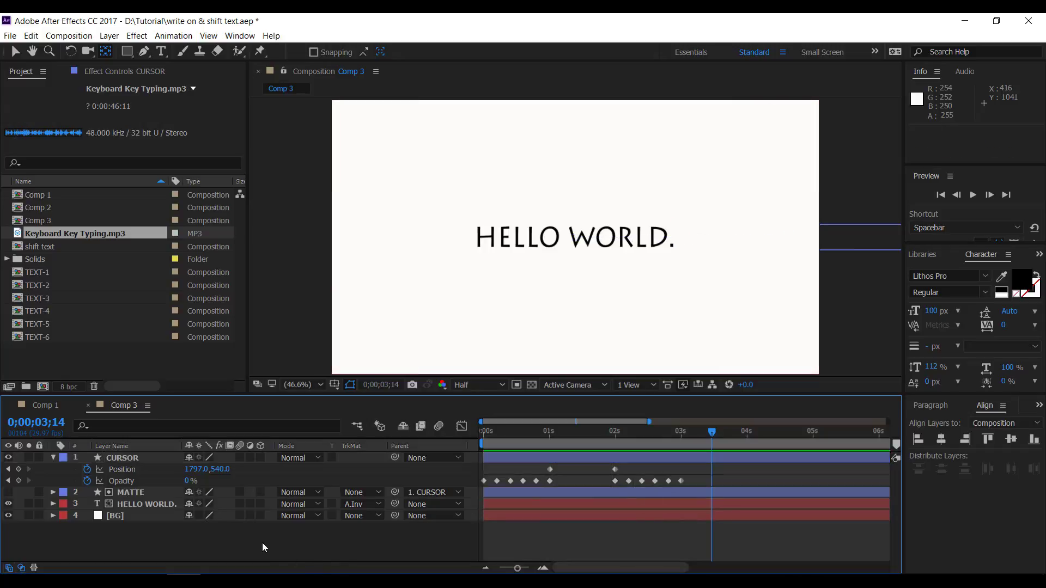
click(52, 459)
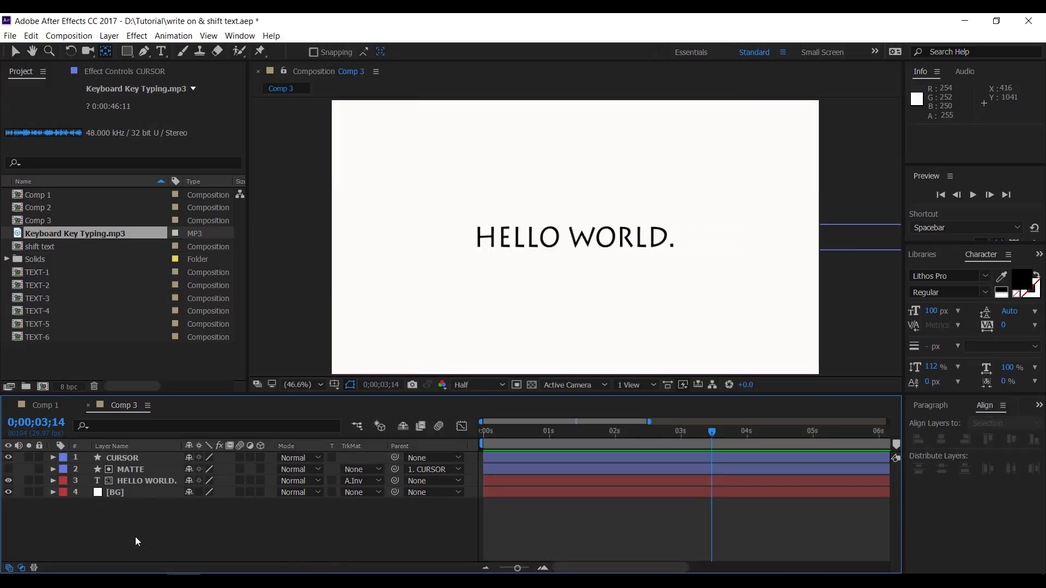
Pre-compose the CURSOR, MATTE and HELLO WORLD. layers as TEXT1, moving all attributes into the new composition
click(139, 481)
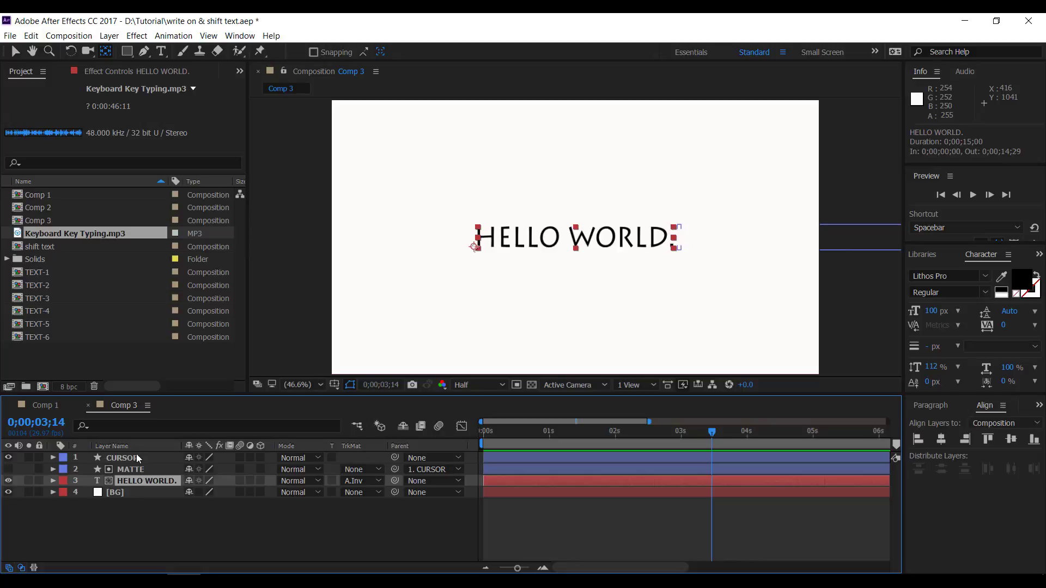
shift+click(135, 456)
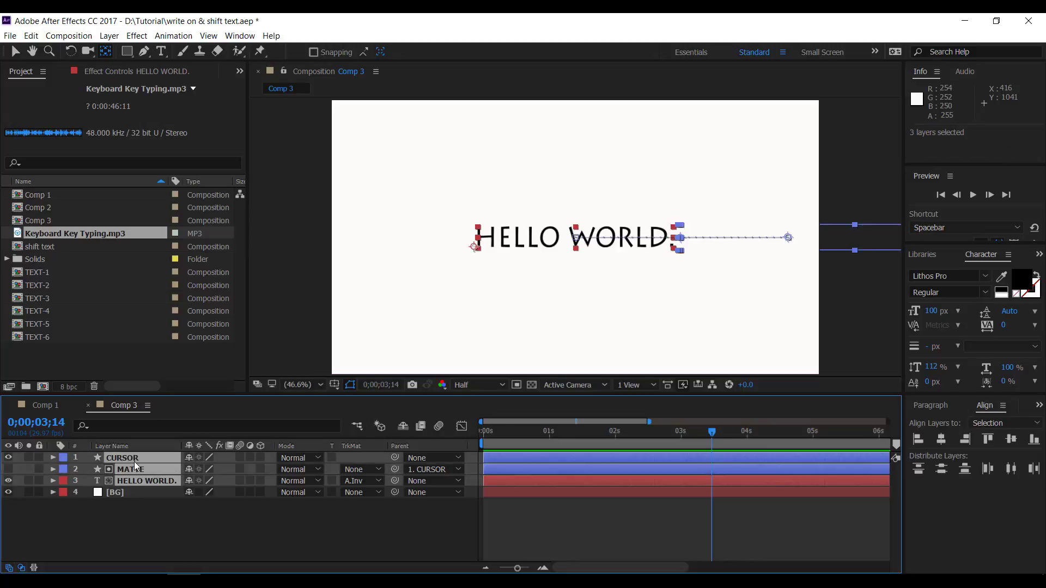
right_click(136, 459)
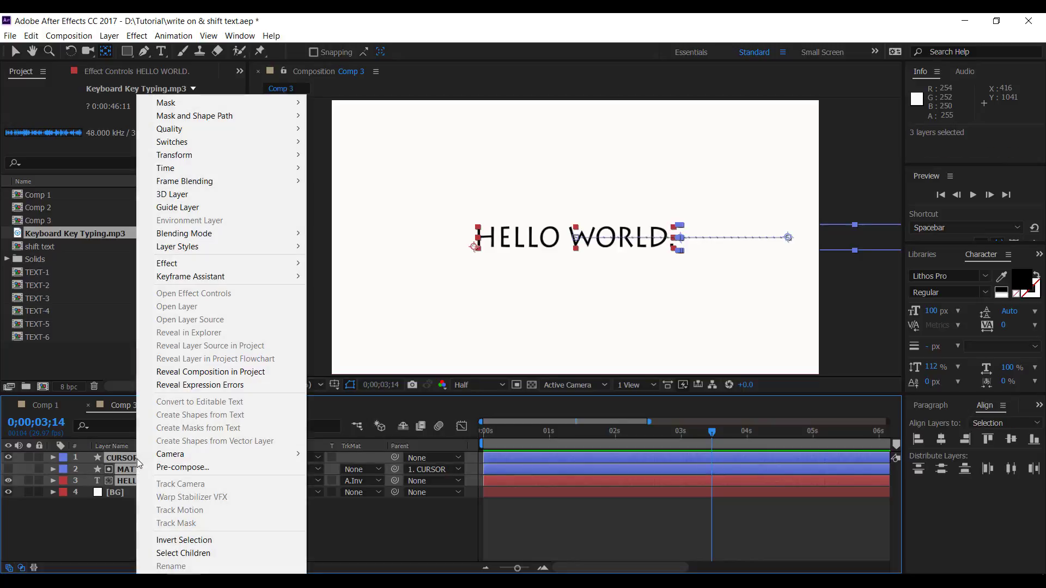
click(183, 467)
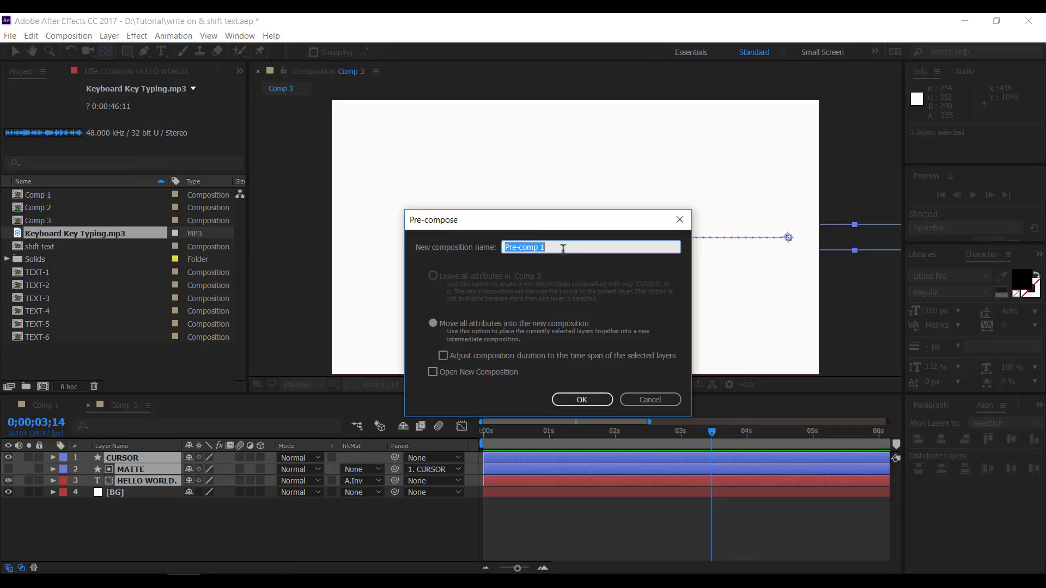
text(TEXT1)
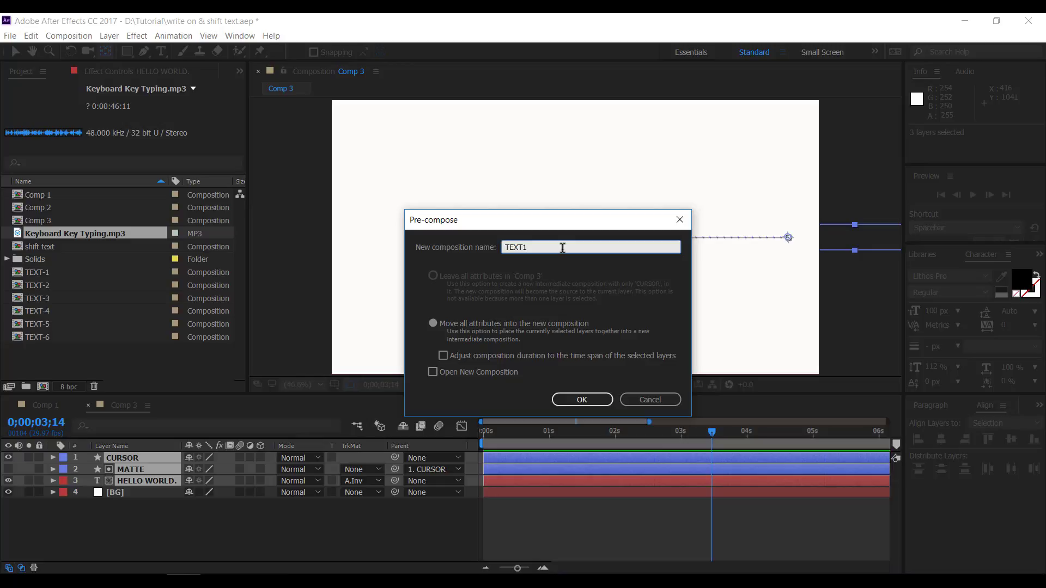
click(572, 401)
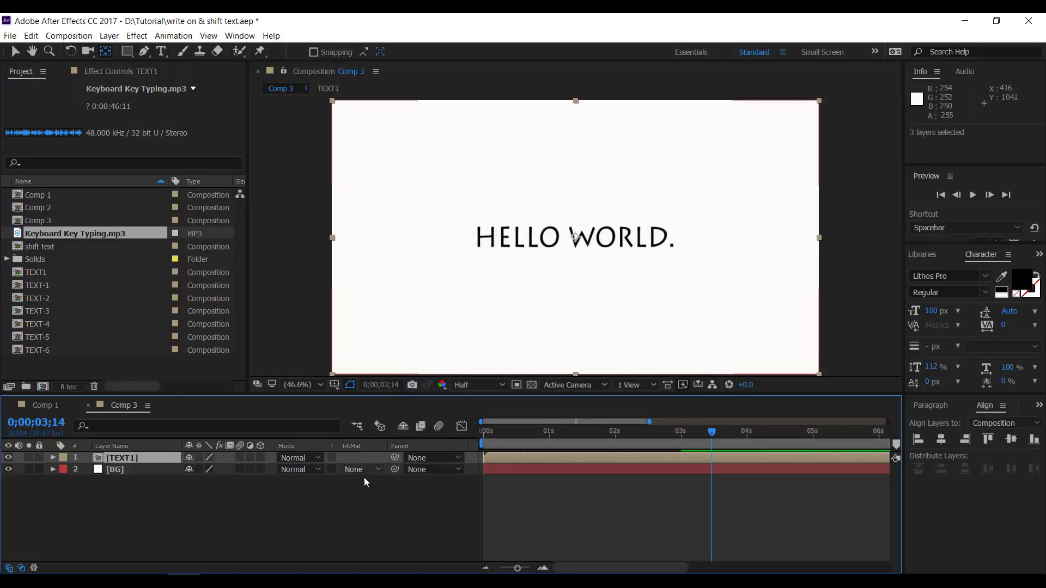
click(294, 502)
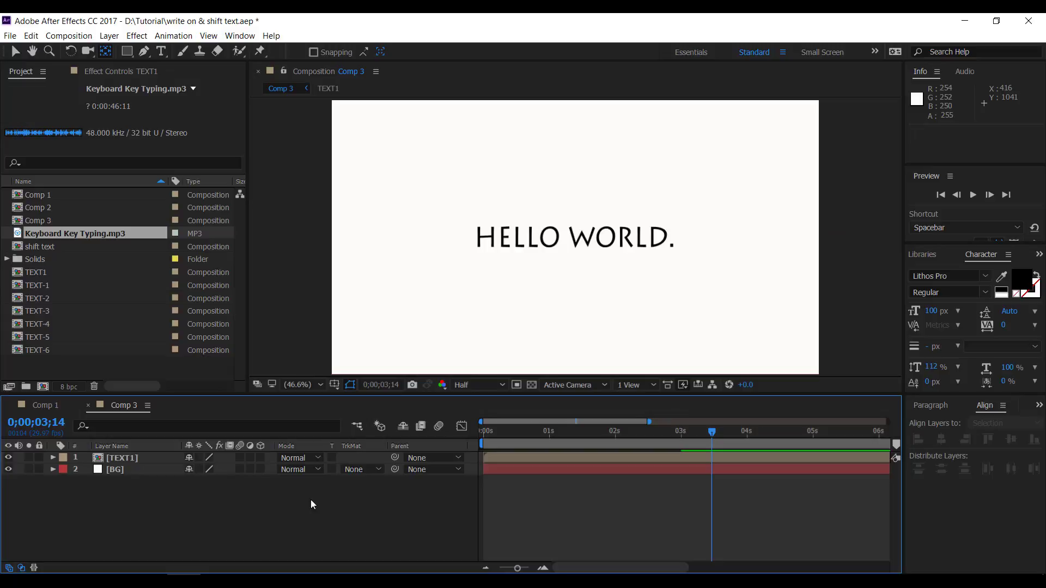
Duplicate the TEXT1 composition in the project and add the copy to Comp 3 above the TEXT1 layer
drag(651, 423, 908, 429)
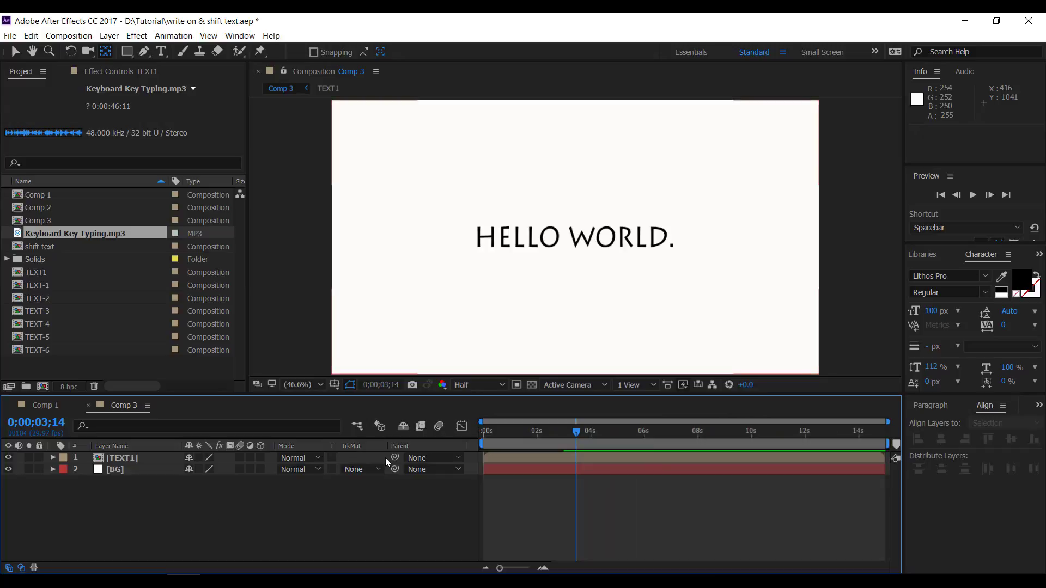
drag(577, 431, 552, 431)
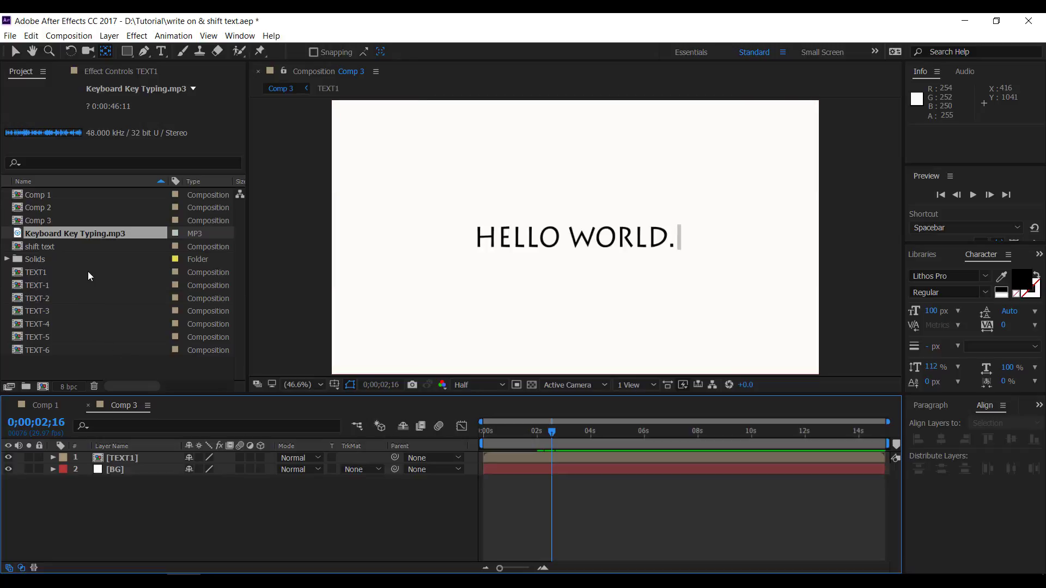
click(51, 273)
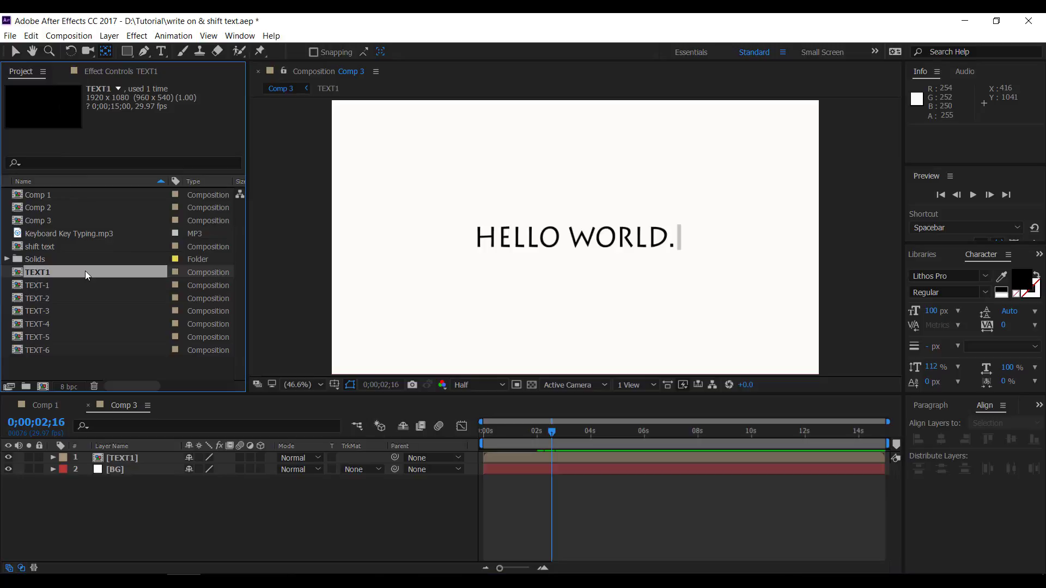
key(ctrl+d)
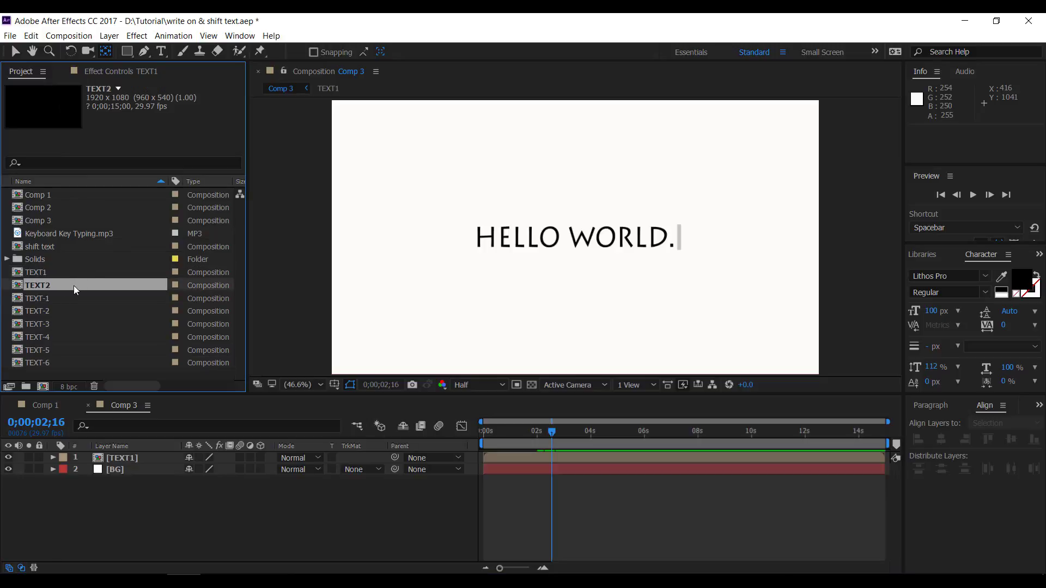
drag(70, 282, 124, 452)
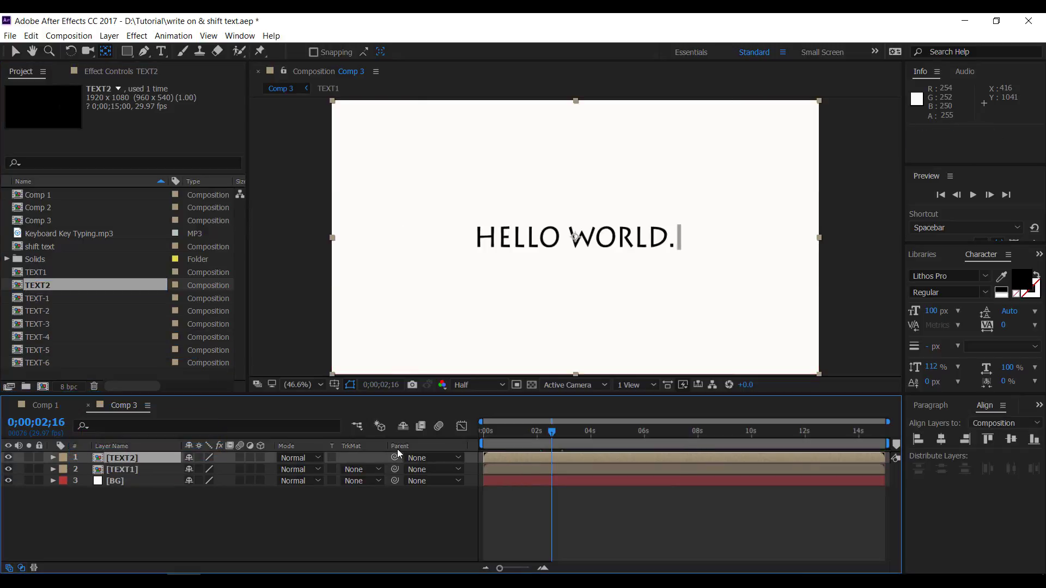
Shift the TEXT2 layer to start at 0;00;02;16 and trim the end of the TEXT1 layer to that same time
click(15, 50)
drag(496, 457, 568, 470)
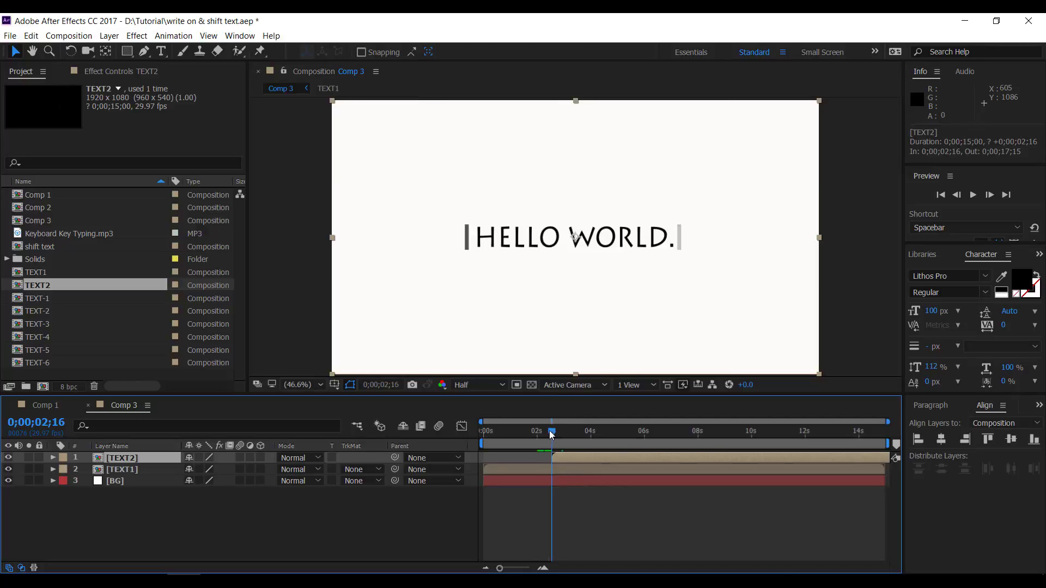
mouse_move(552, 434)
mouse_down()
mouse_move(483, 433)
mouse_move(620, 442)
mouse_move(546, 436)
mouse_up()
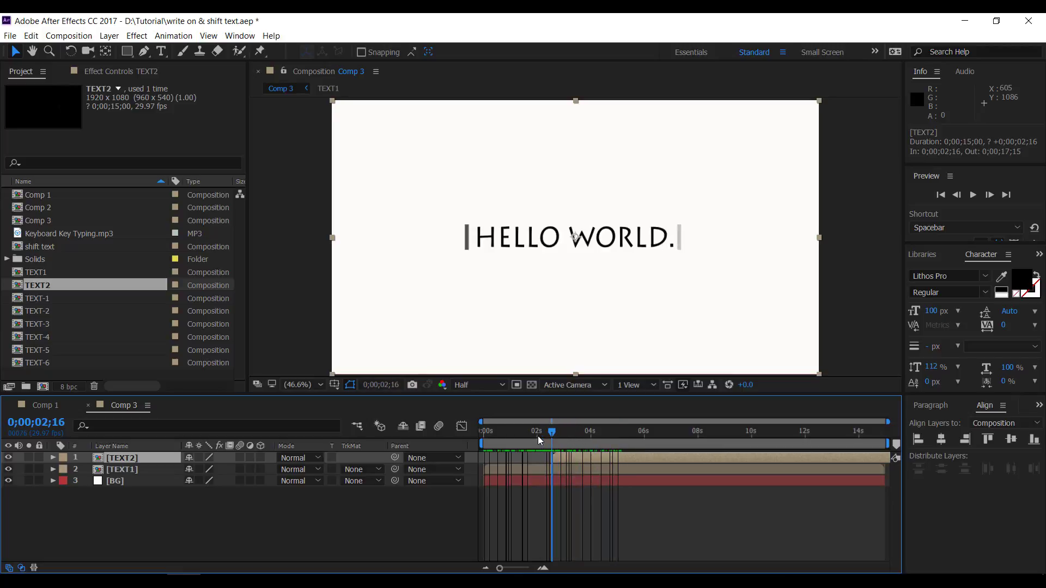
click(573, 468)
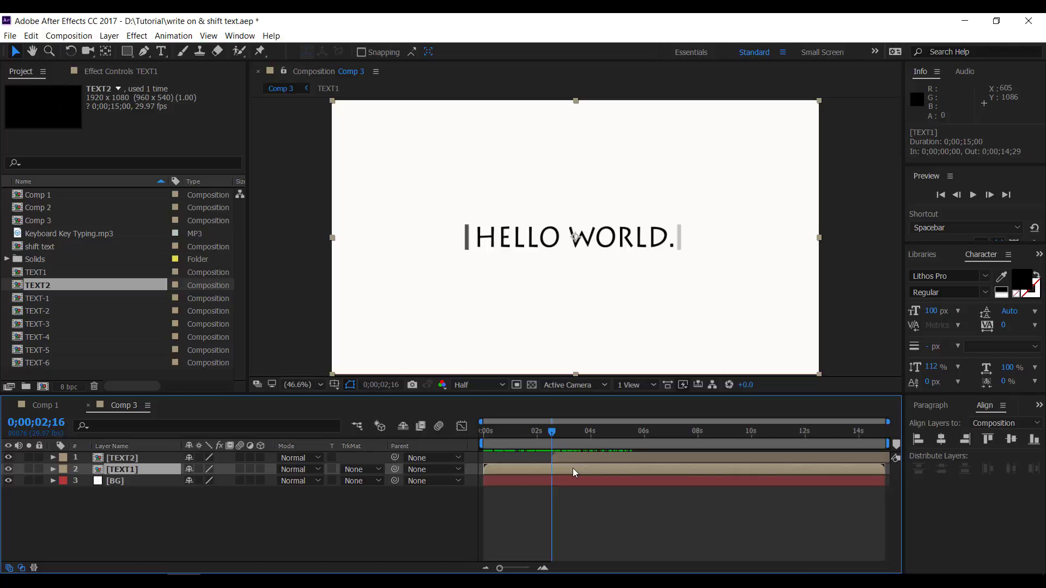
key(alt+bracketright)
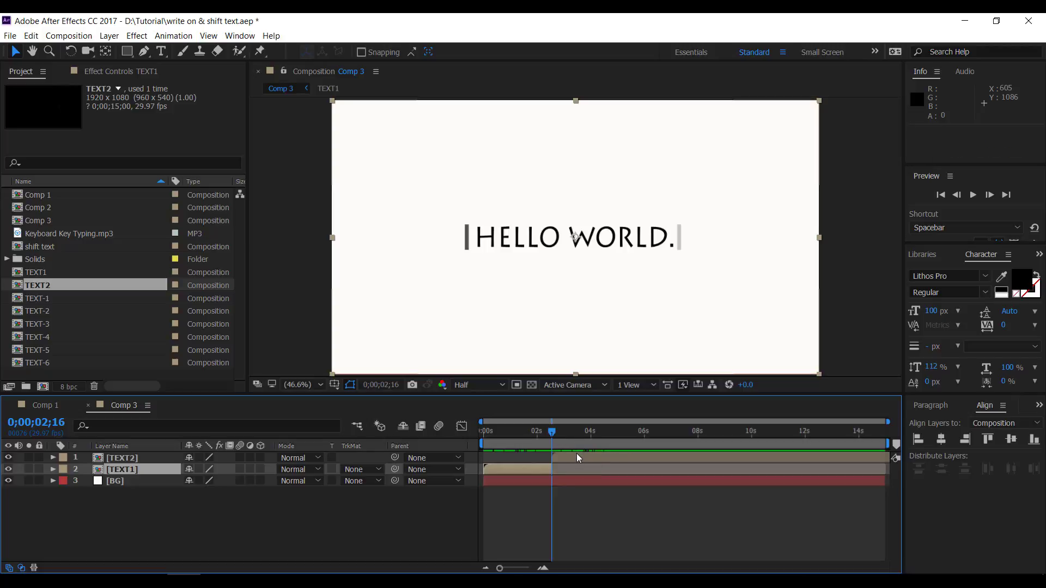
Open the TEXT2 composition, turn on its transparency grid and scrub through the typing animation to 0;00;06;17
click(577, 454)
double_click(125, 458)
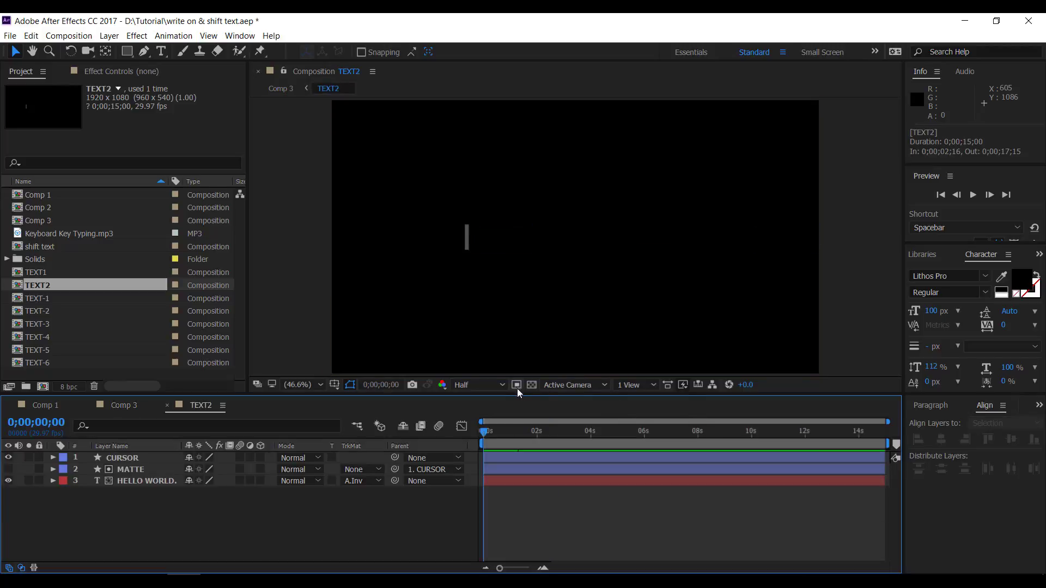
click(532, 385)
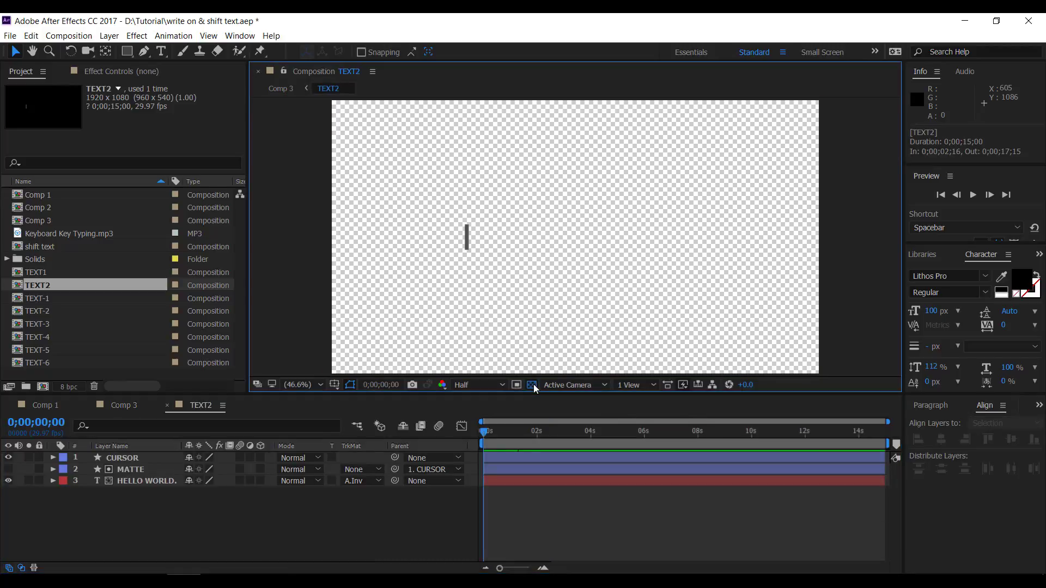
drag(483, 434, 659, 433)
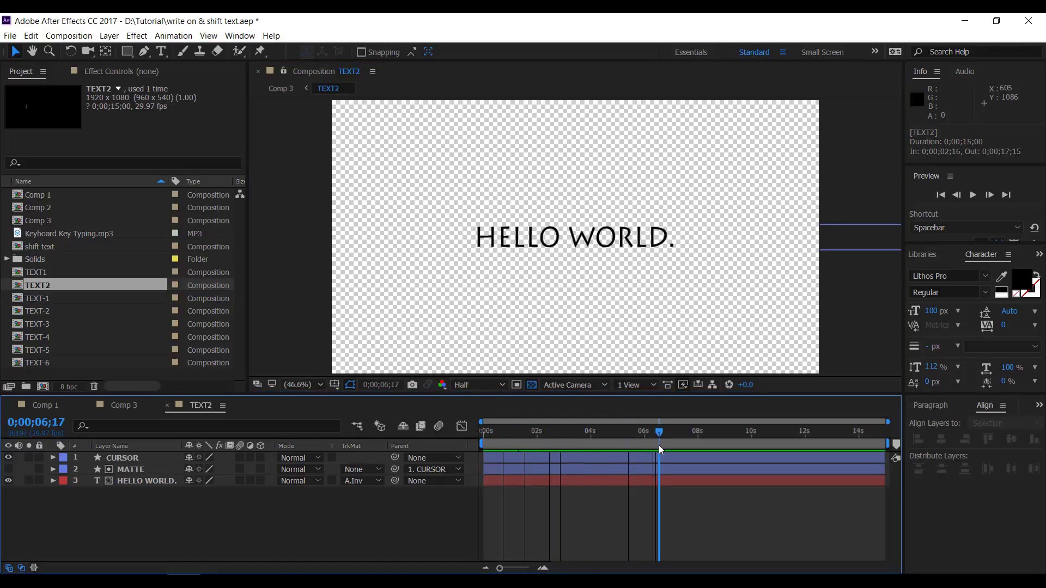
Replace the HELLO WORLD. text in TEXT2 with KAYBOARD TYPING
click(140, 482)
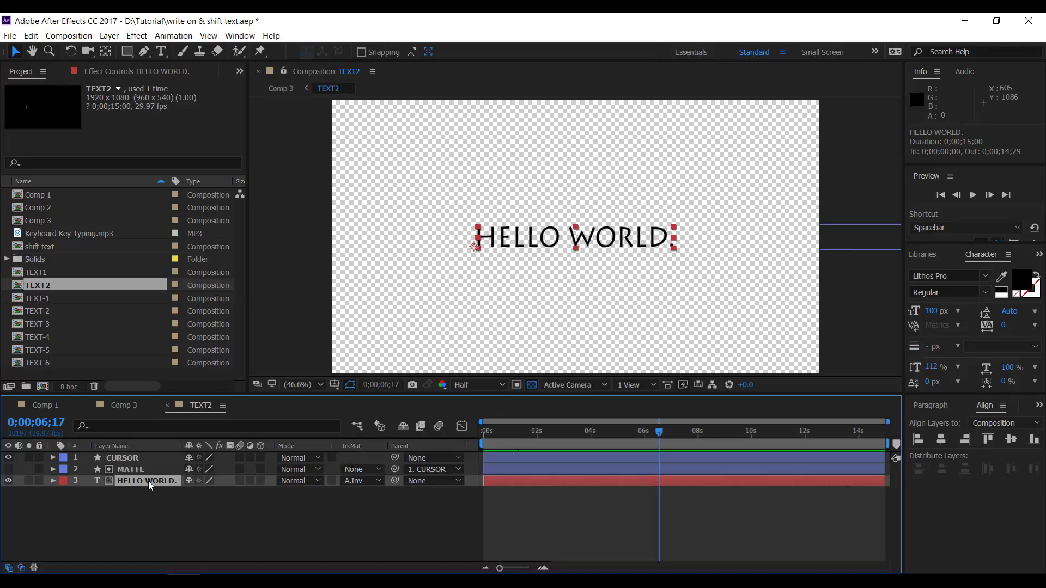
double_click(148, 481)
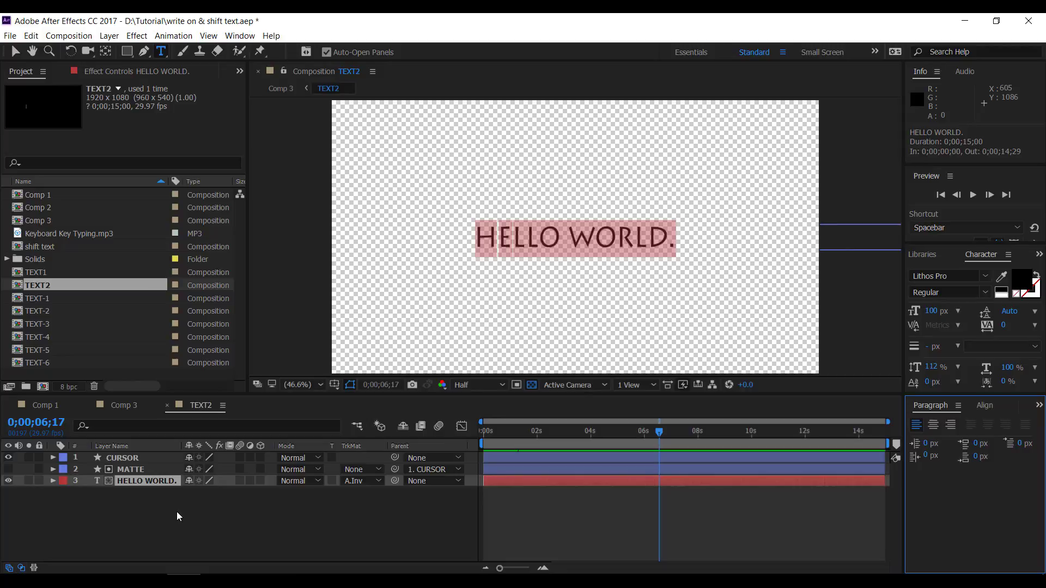
text(KAY)
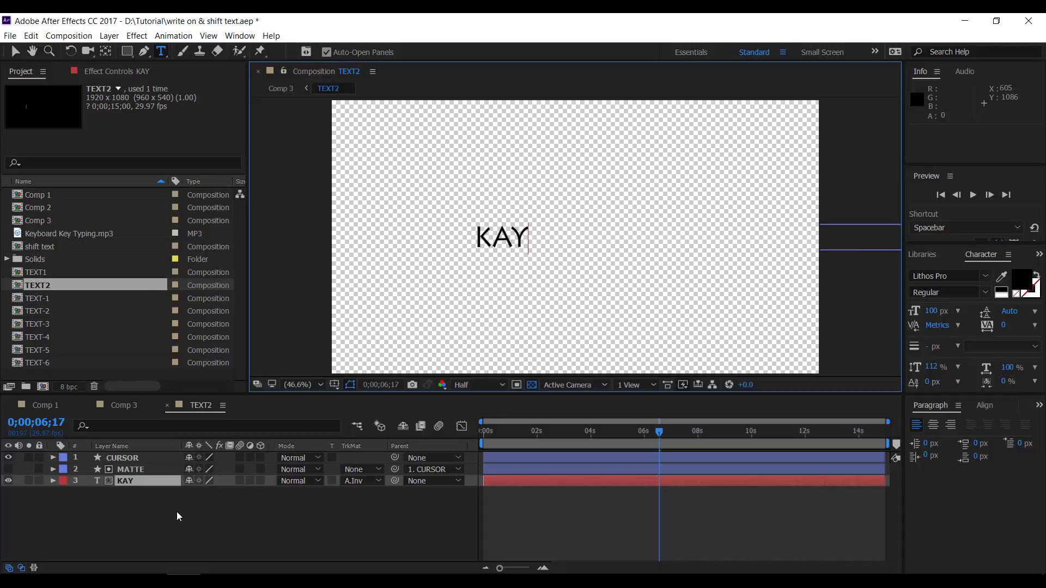
text(BOAR)
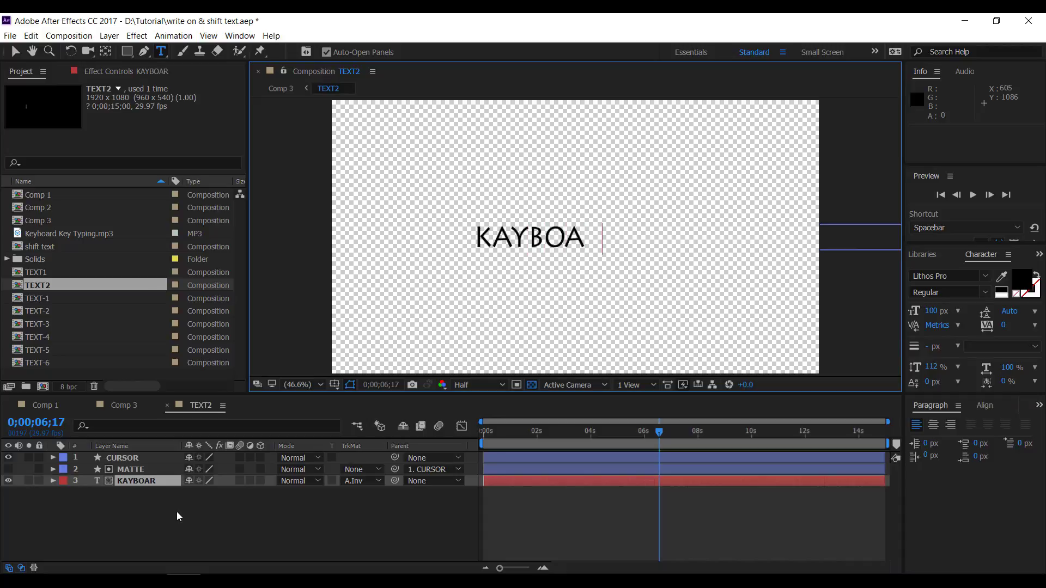
text(D TYP)
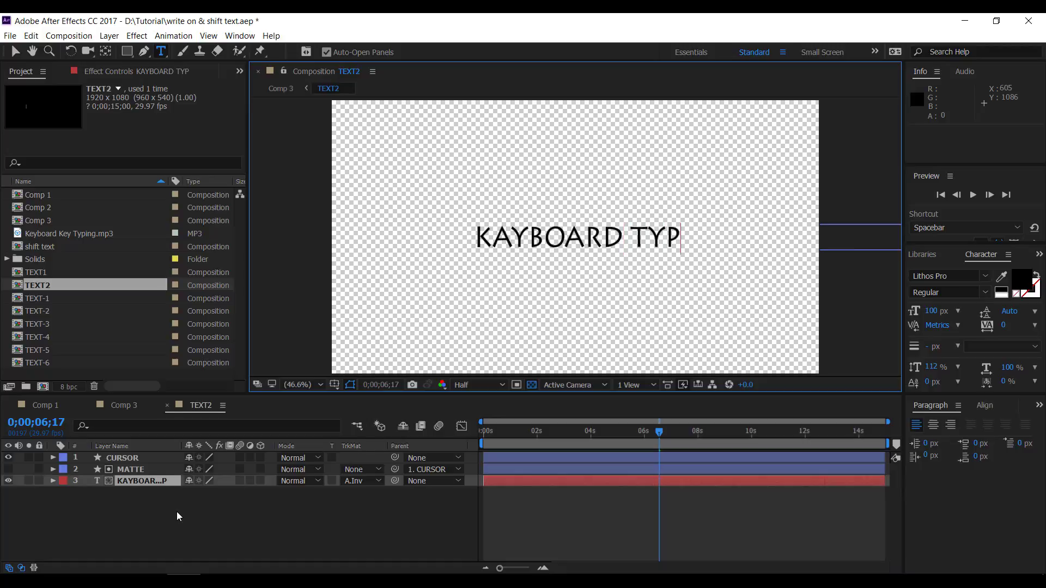
text(ING.)
click(155, 483)
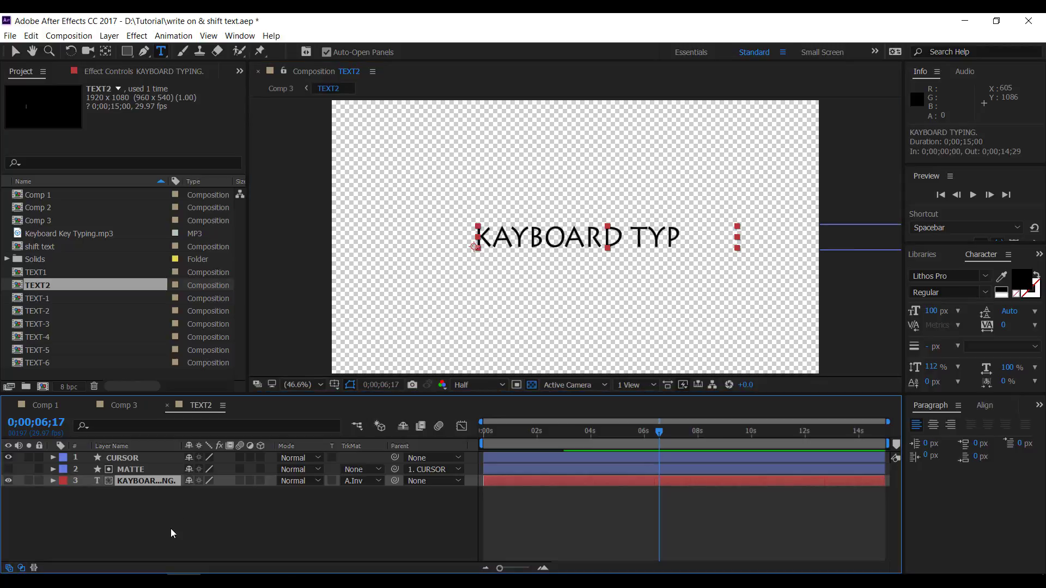
click(171, 528)
Reveal the CURSOR layer's keyframes and set its Position at 2 seconds to 2045, 540, past the end of the new text
click(163, 479)
click(156, 457)
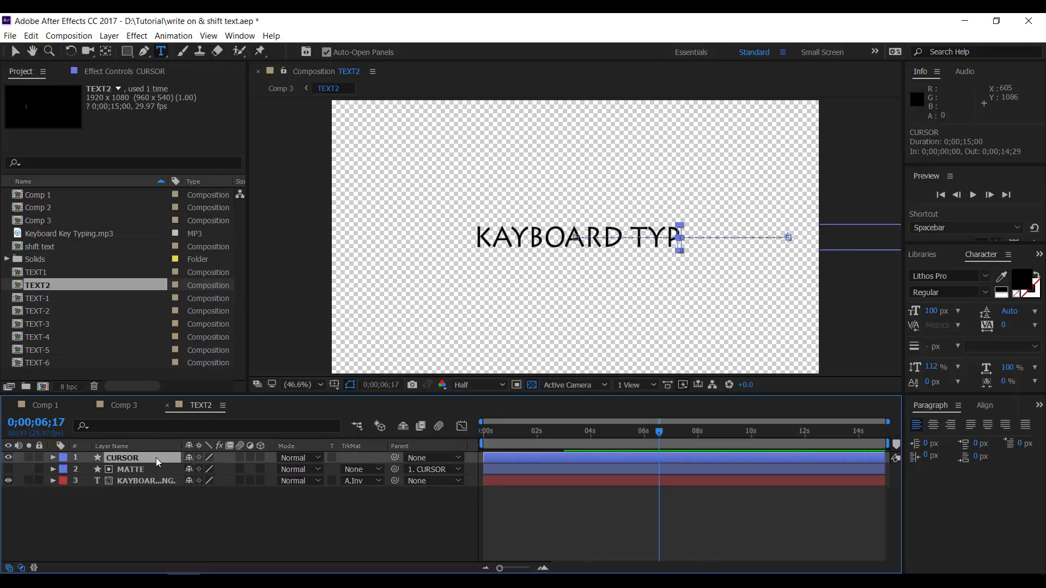
key(u)
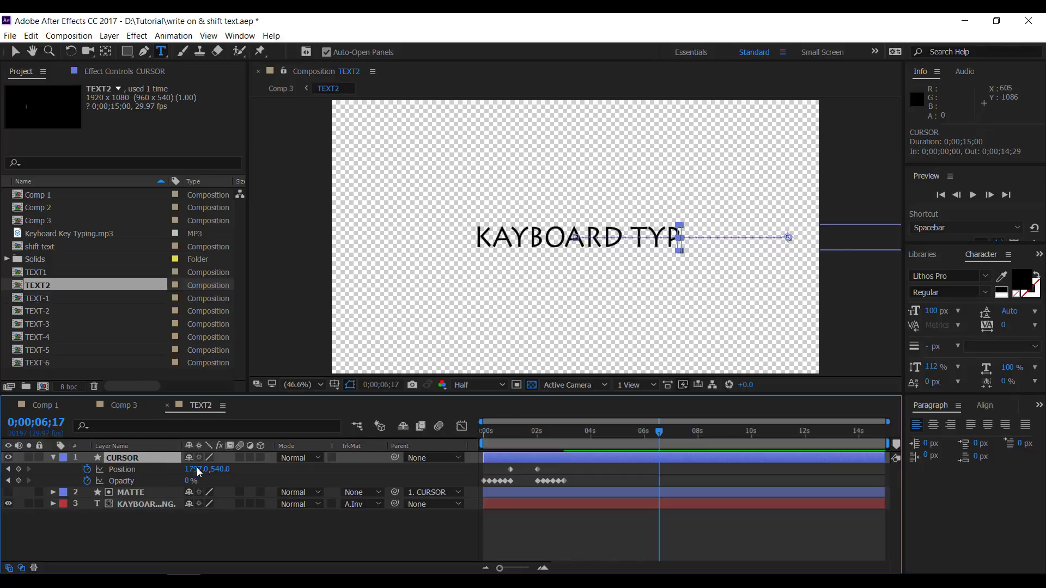
click(132, 491)
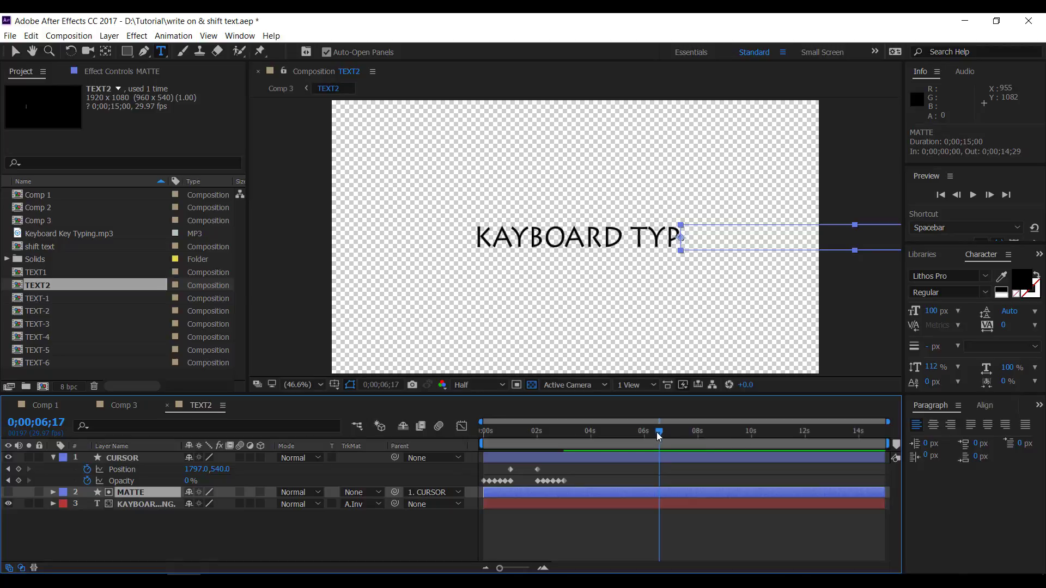
drag(659, 430, 516, 434)
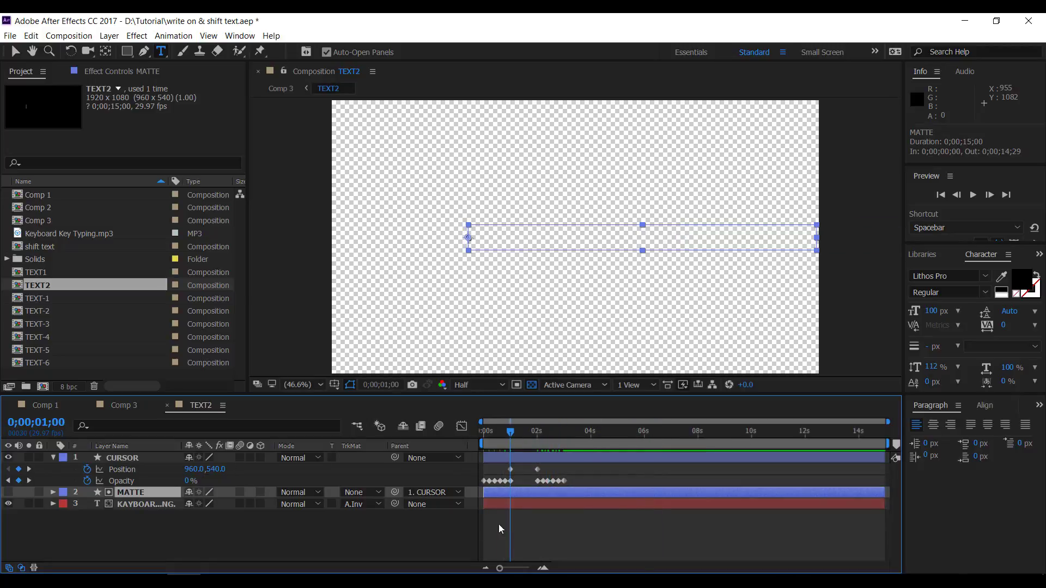
click(139, 504)
click(143, 490)
click(141, 503)
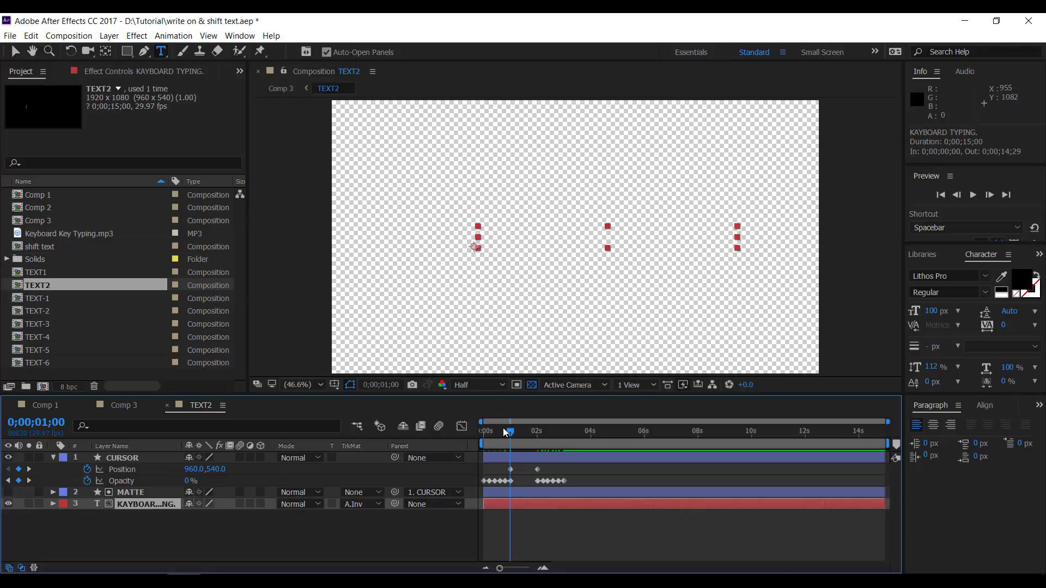
drag(511, 433, 537, 440)
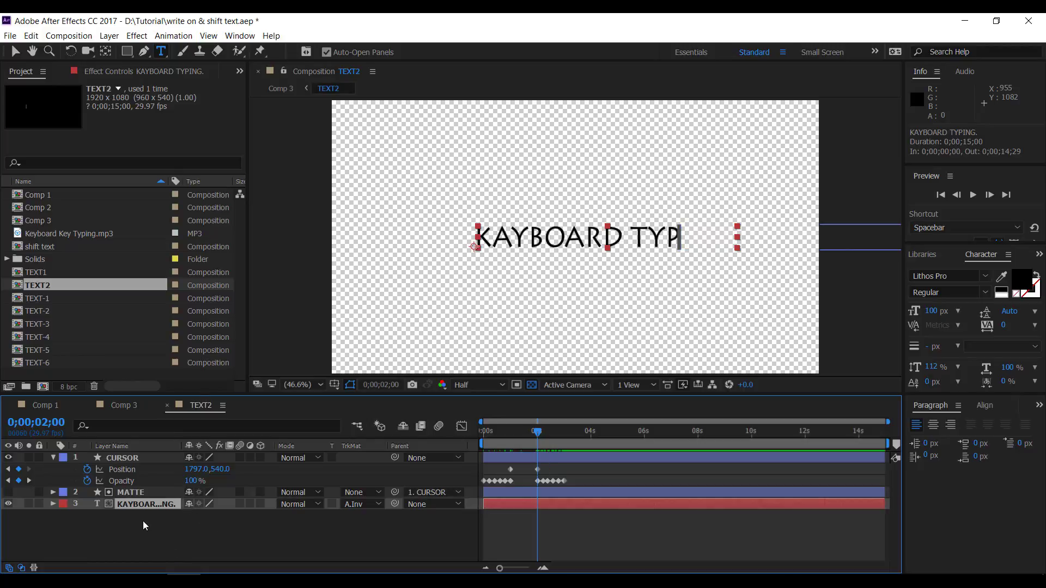
click(146, 493)
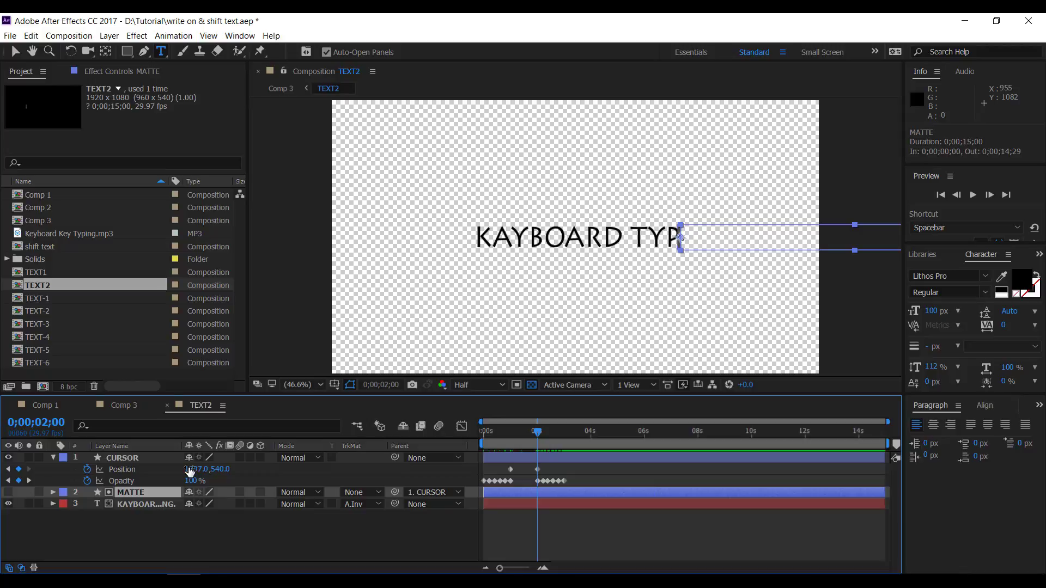
drag(190, 472, 369, 478)
click(309, 538)
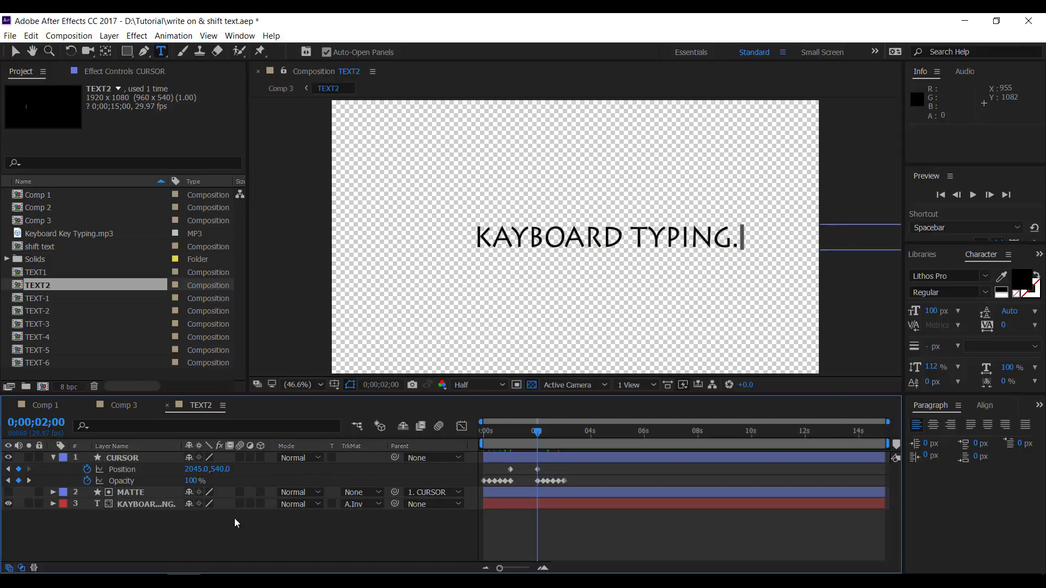
Return to Comp 3, end its work area at 0;00;06;20 and preview the two typed lines in sequence
click(48, 404)
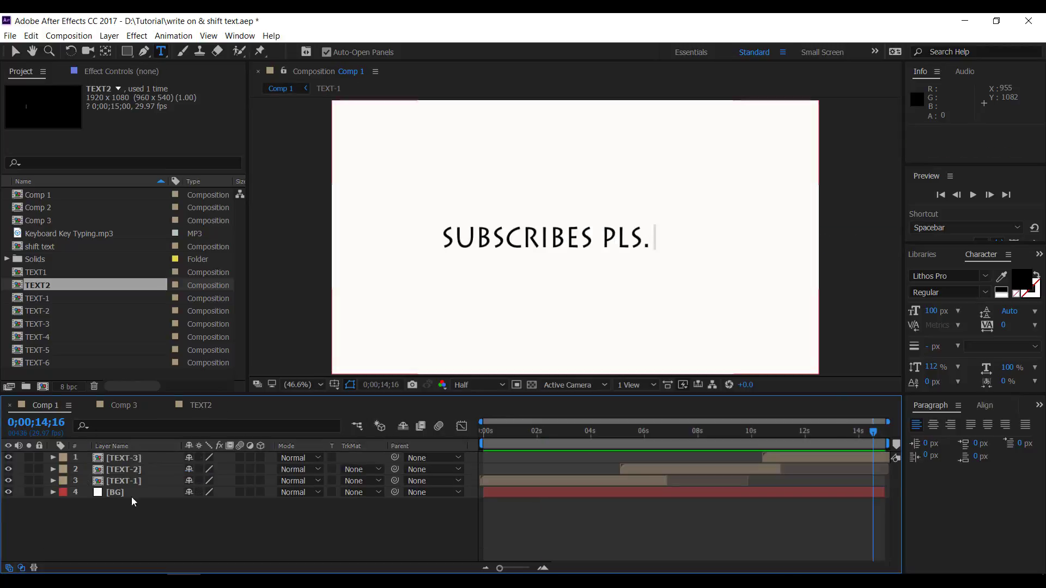
click(131, 404)
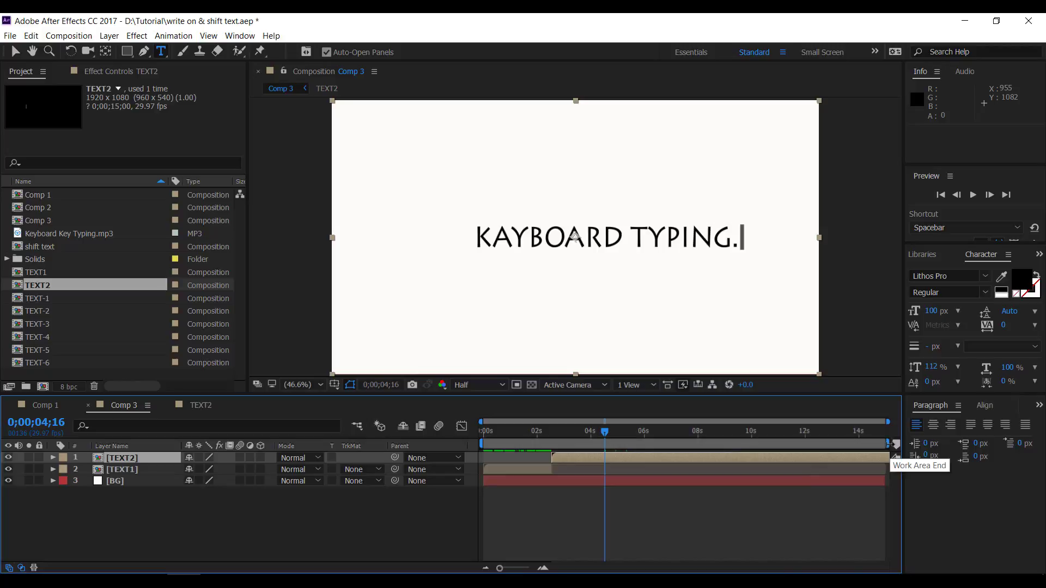
drag(888, 444, 665, 444)
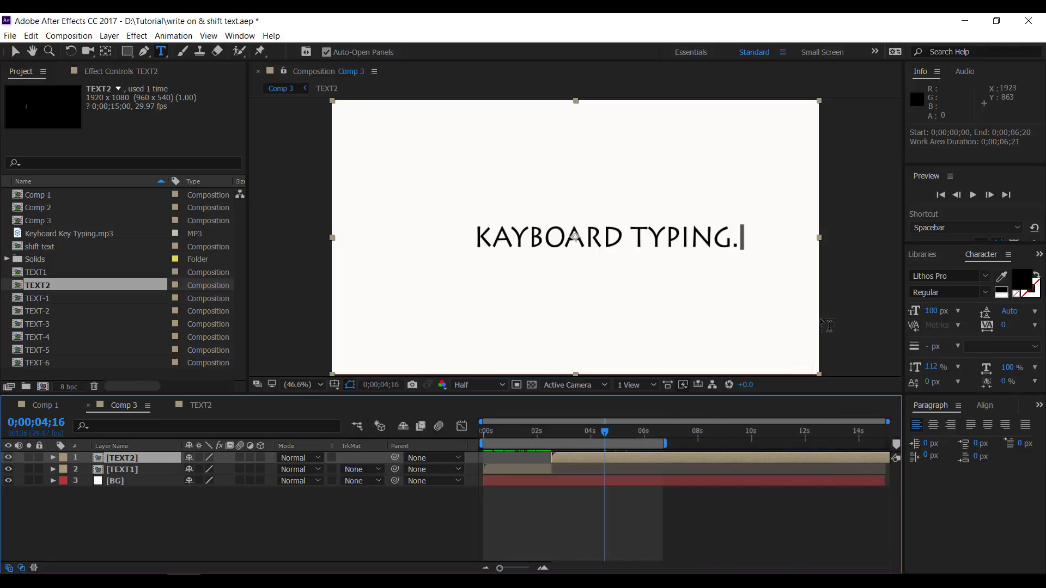
click(971, 196)
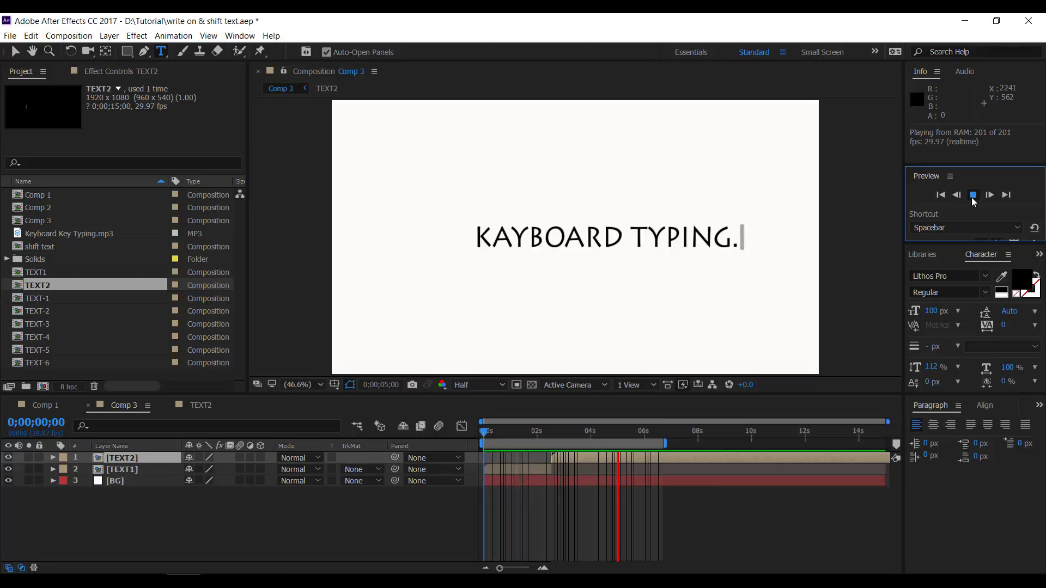
click(972, 196)
click(274, 542)
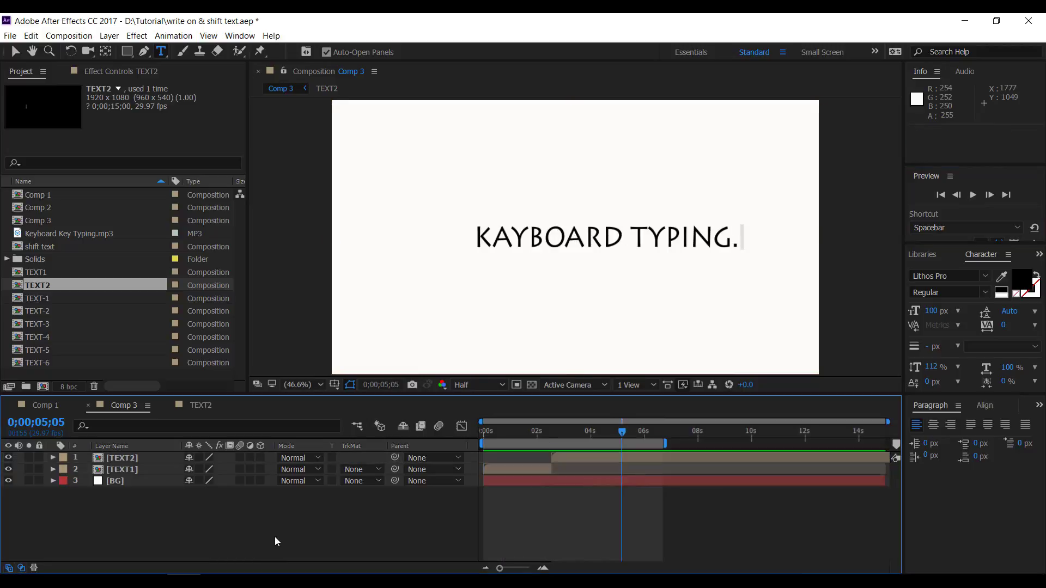
Duplicate the TEXT2 composition and add the copy to Comp 3 above the TEXT2 layer, starting at 0;00;05;03
click(70, 282)
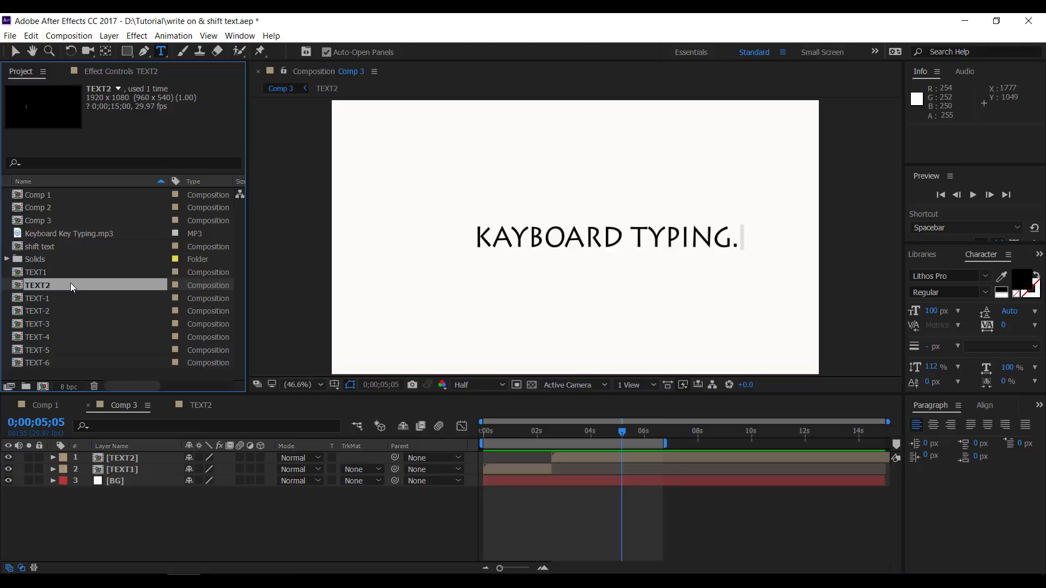
key(ctrl+d)
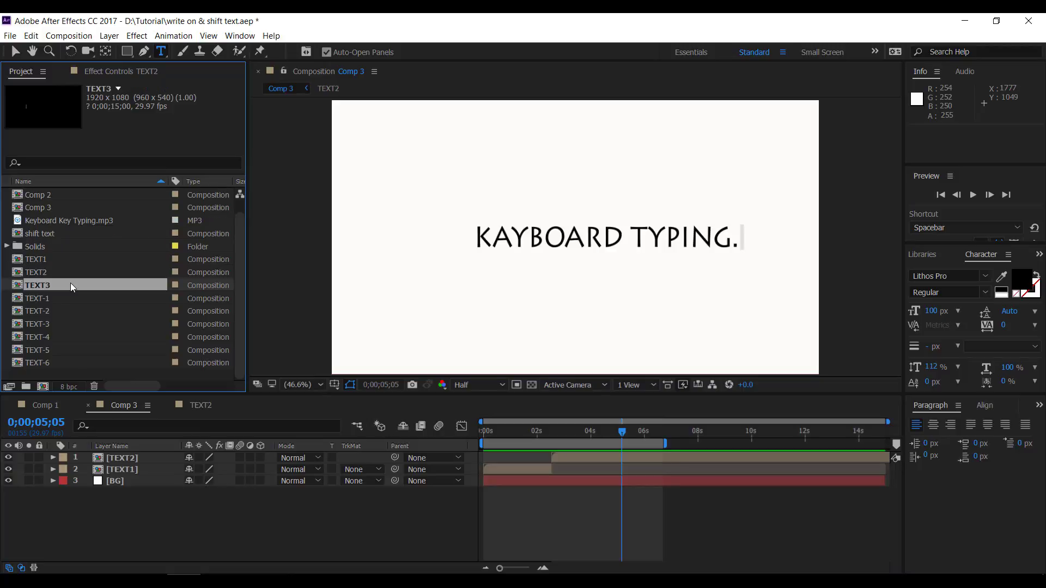
drag(71, 284, 127, 457)
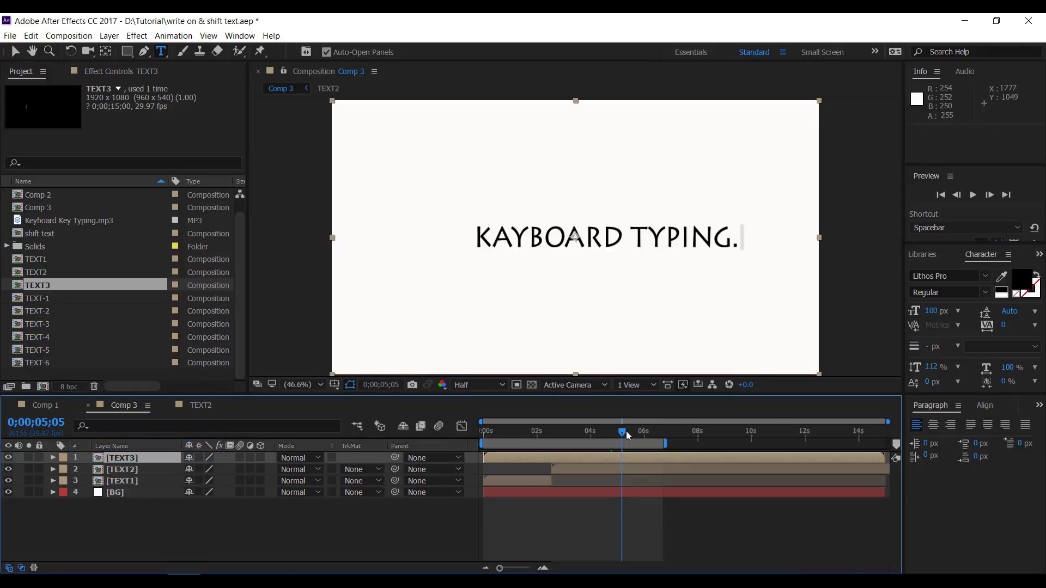
mouse_move(626, 432)
mouse_down()
mouse_move(601, 432)
mouse_move(620, 436)
mouse_up()
drag(504, 456, 643, 459)
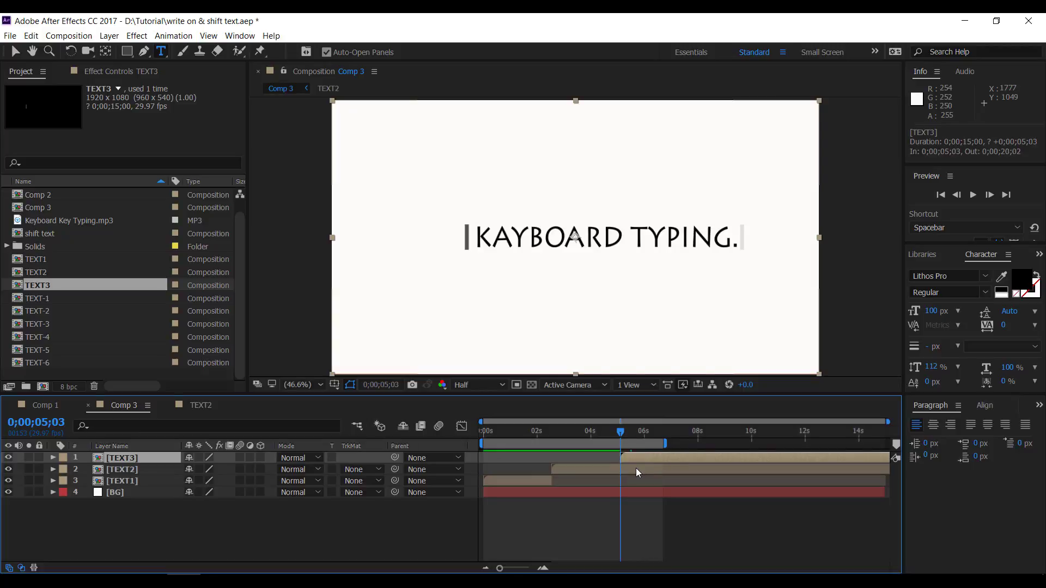
Trim the end of the TEXT2 layer in Comp 3 to 0;00;05;03
click(636, 469)
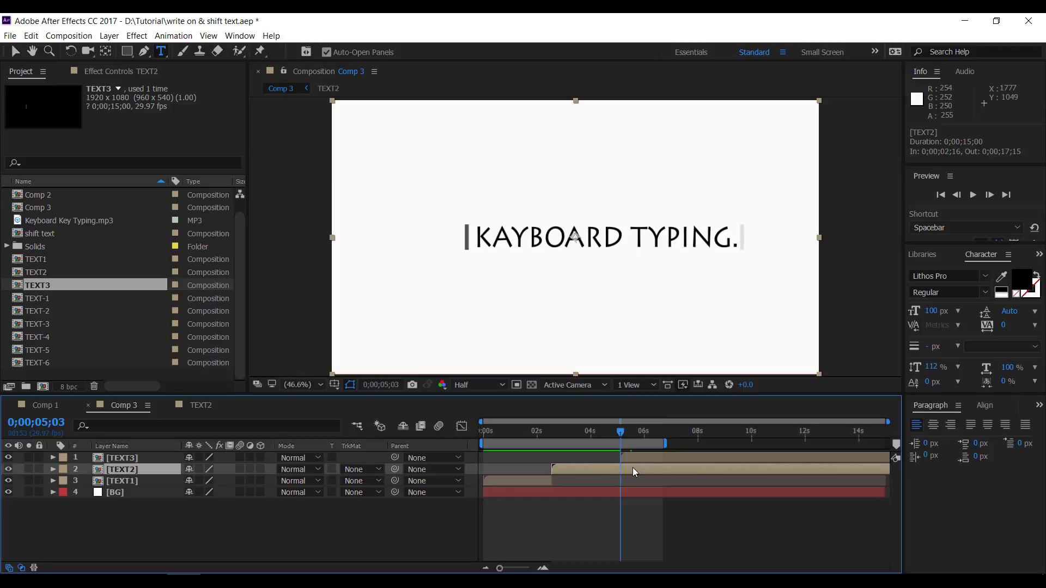
key(alt+bracketright)
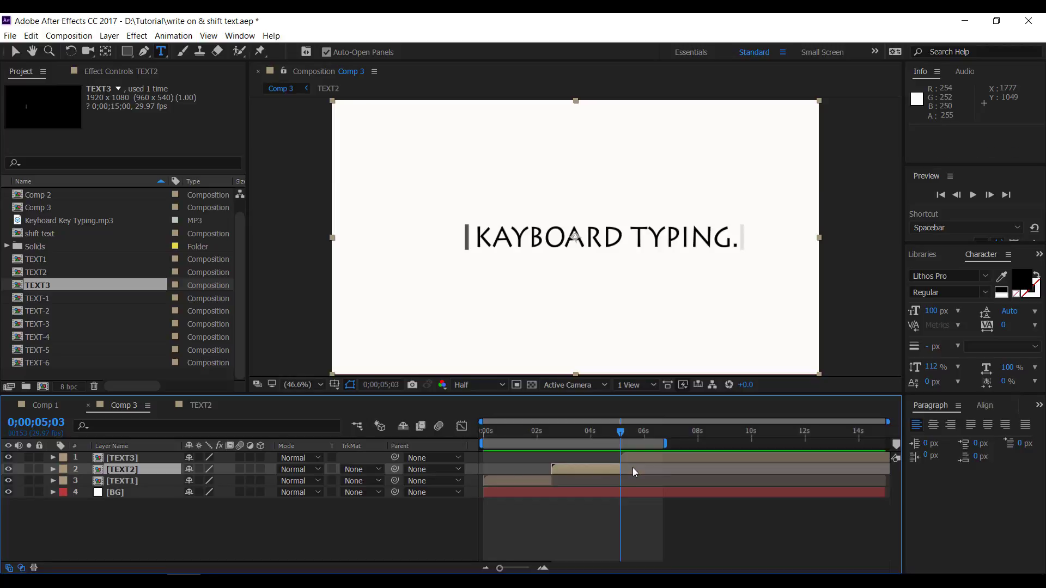
Open the TEXT3 composition and replace its KAYBOARD TYPING. text with SUBSCRIBE PLS
double_click(156, 456)
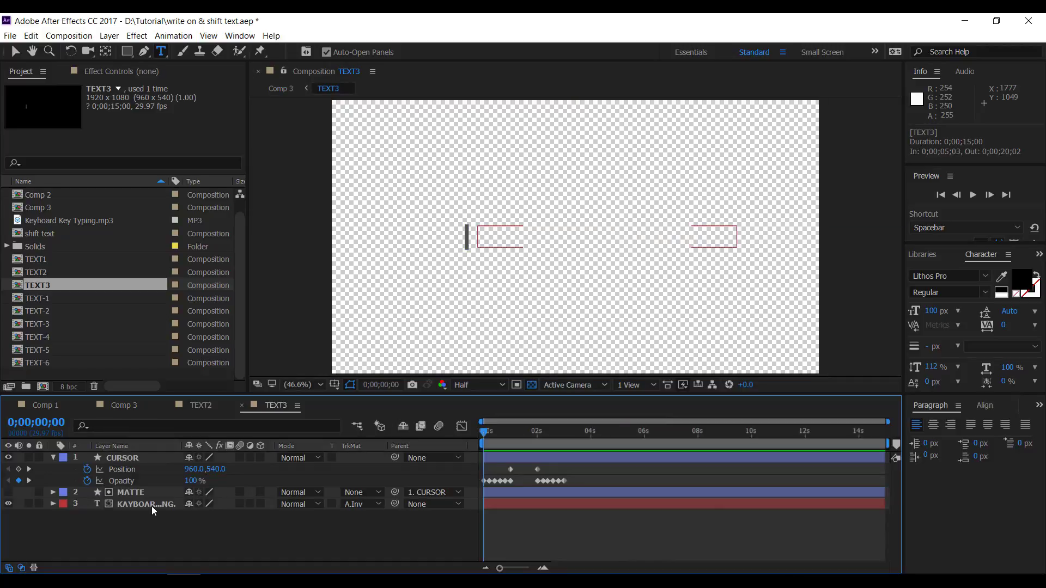
click(152, 501)
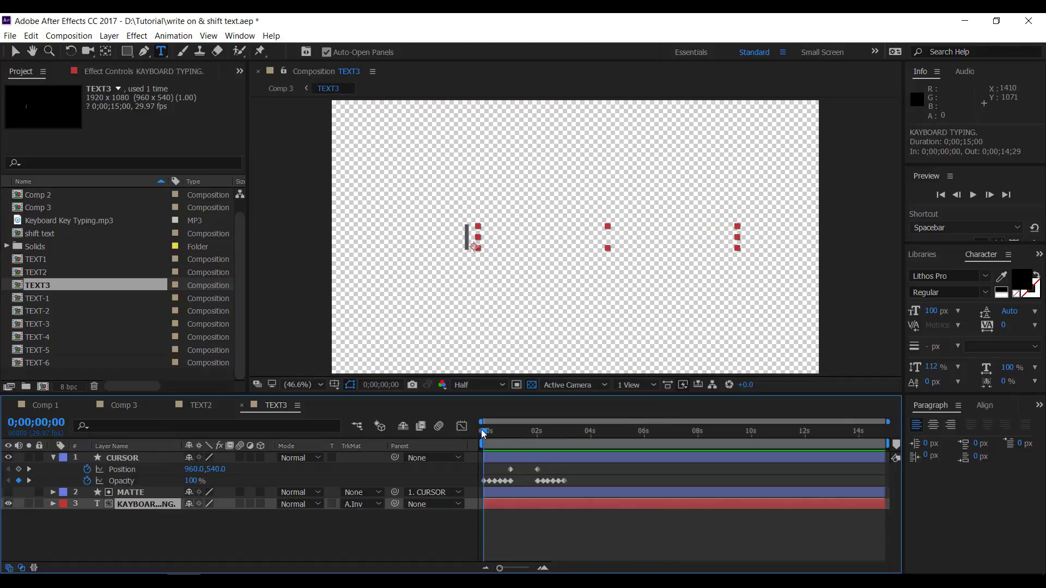
drag(488, 430, 572, 442)
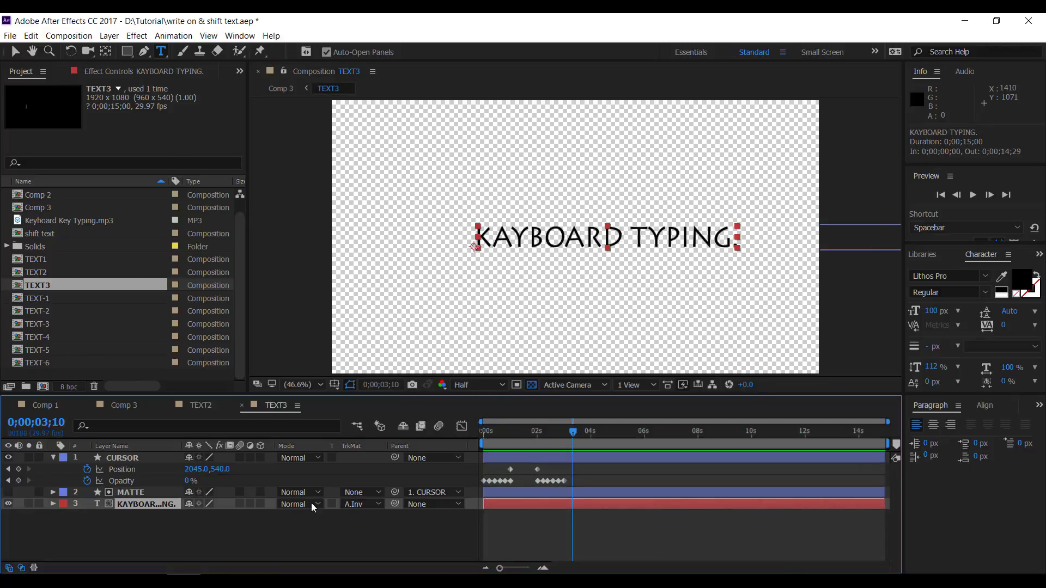
double_click(141, 502)
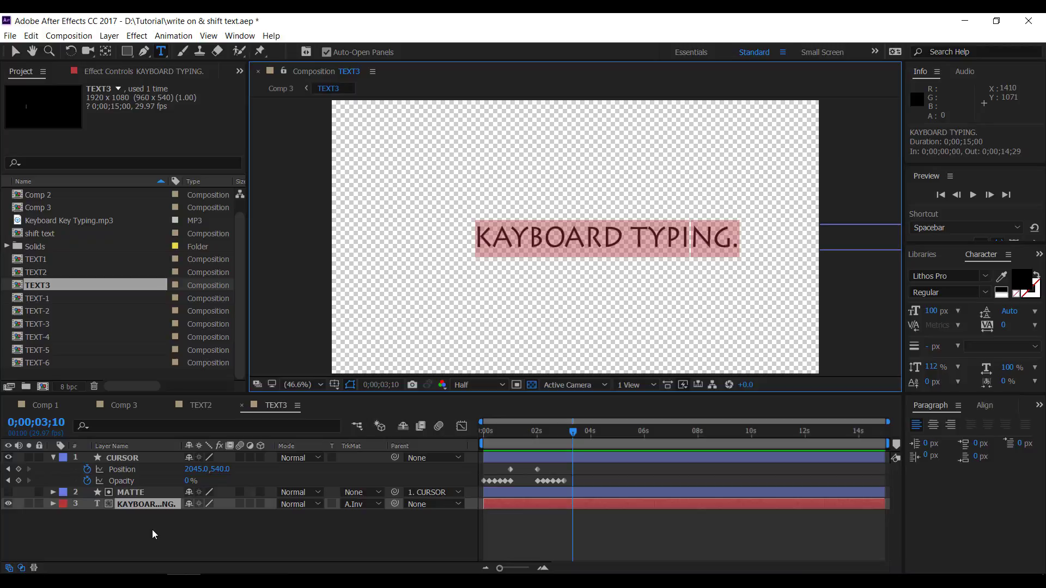
text(SUB)
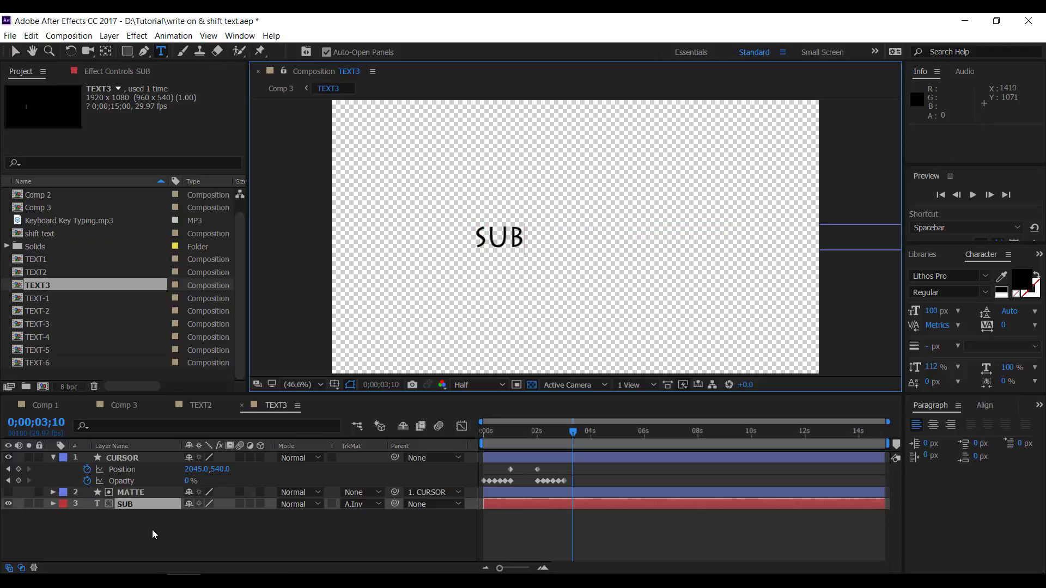
text(SCRI)
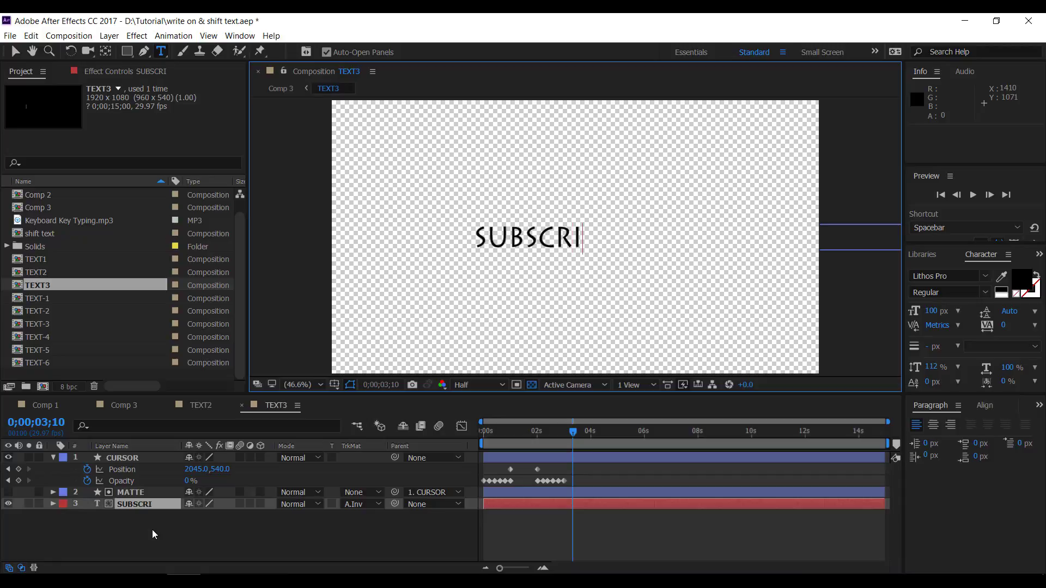
text(BE PLS)
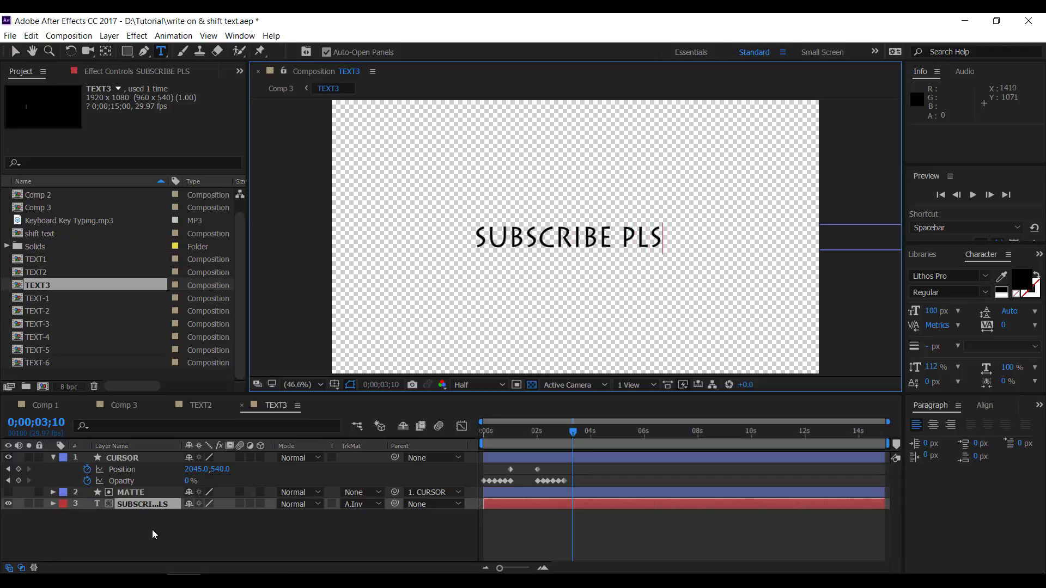
text(.)
click(152, 530)
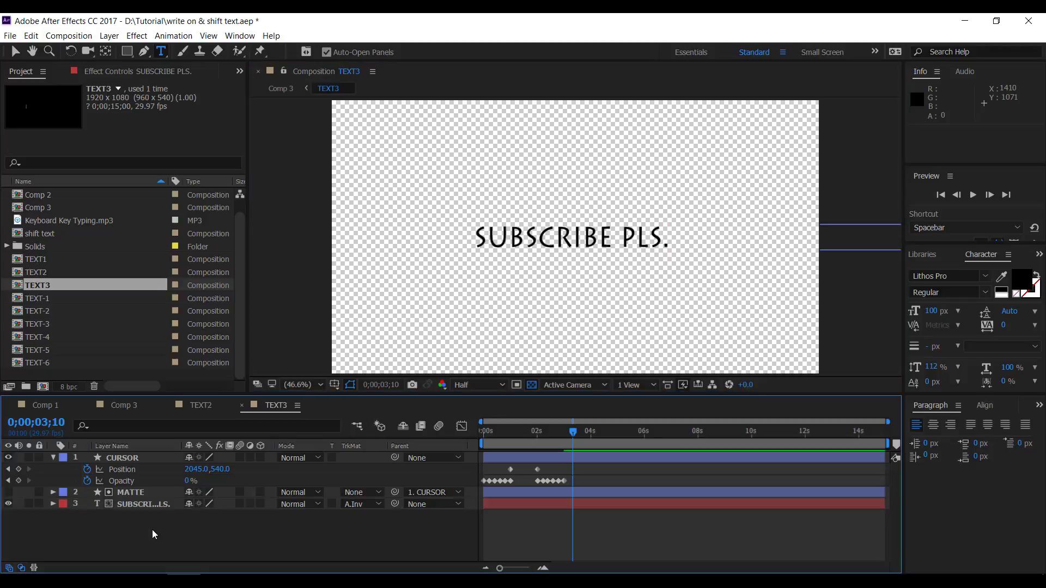
Shift the CURSOR layer's Position keyframe at 2 seconds in TEXT3 back toward the end of the shorter text
click(158, 457)
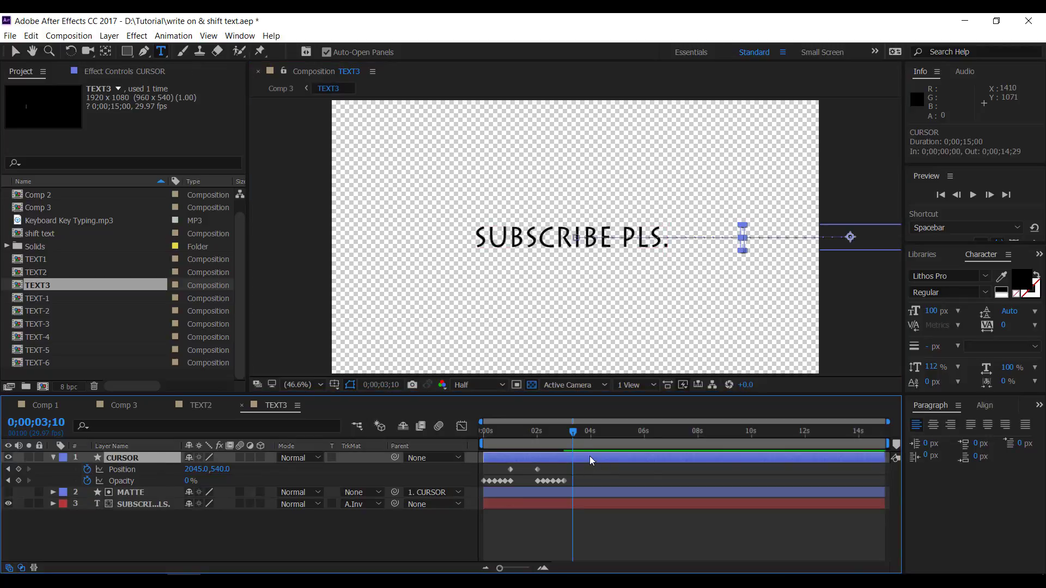
drag(573, 430, 544, 449)
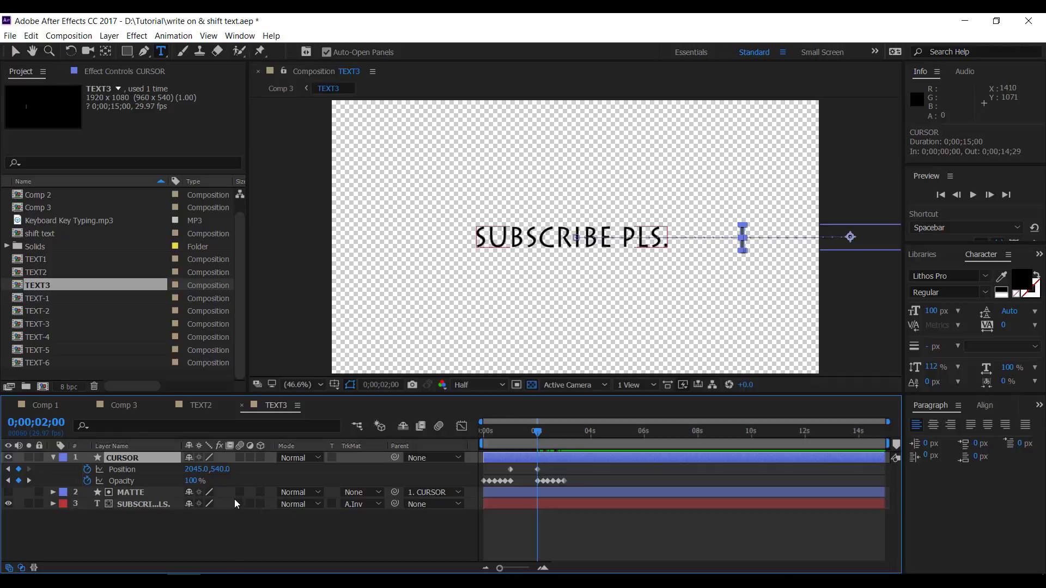
click(194, 469)
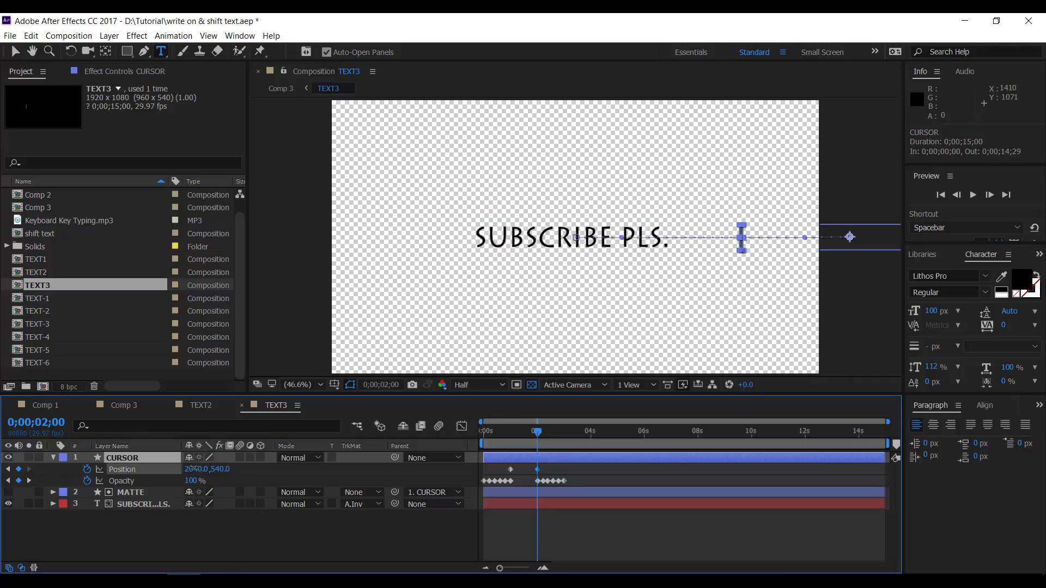
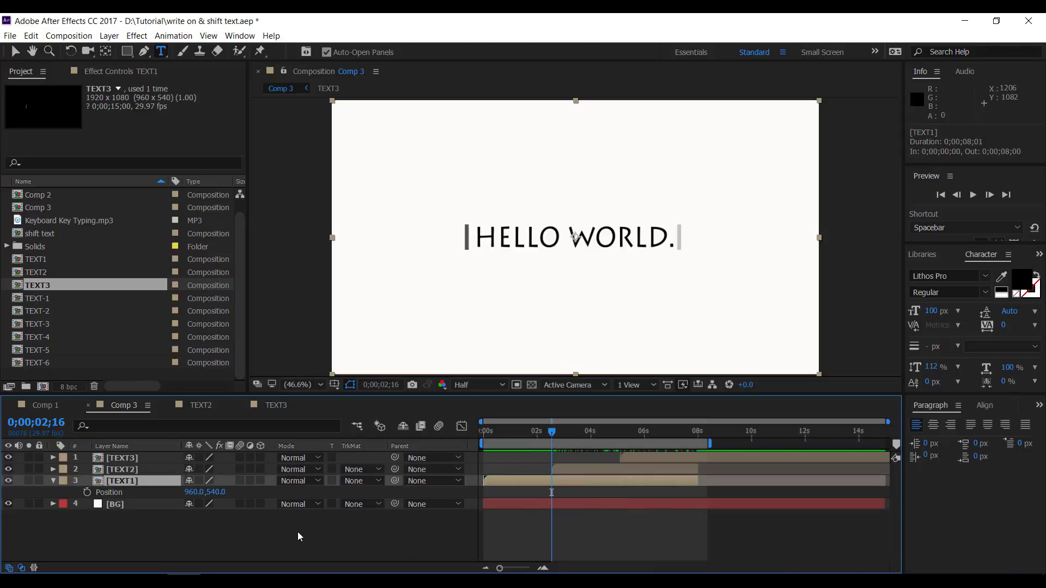
Keyframe TEXT1's Position at 0;00;02;16, and at 0;00;02;26 raise the line 150 px to 960, 390
click(86, 492)
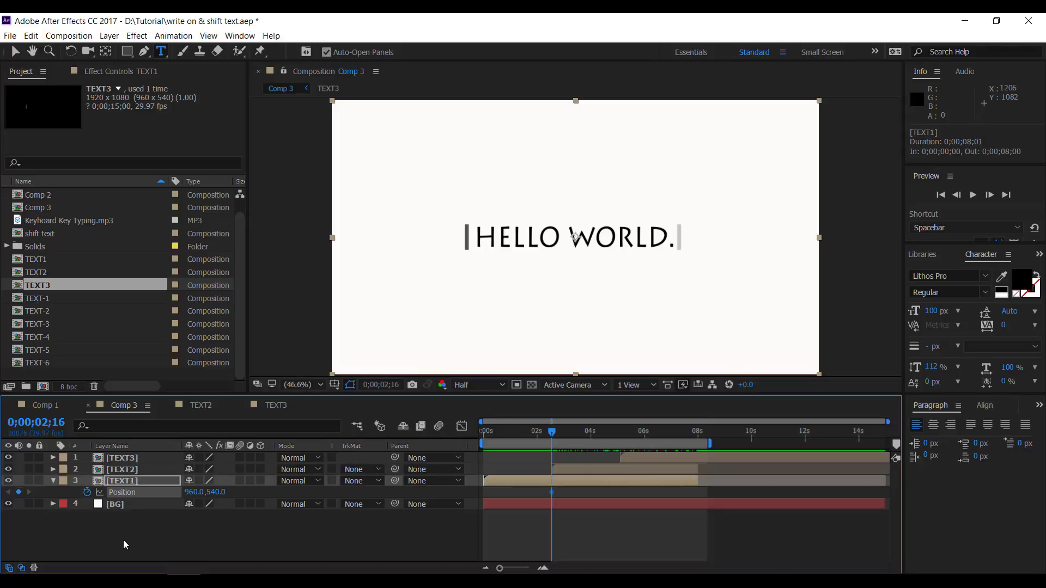
key(shift+Page_Down)
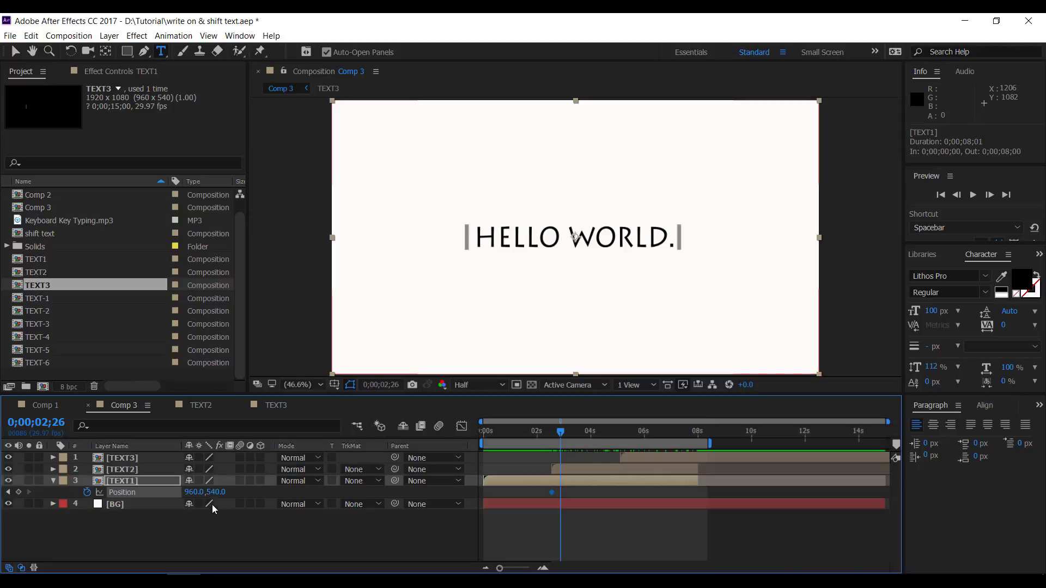
key(ctrl+z)
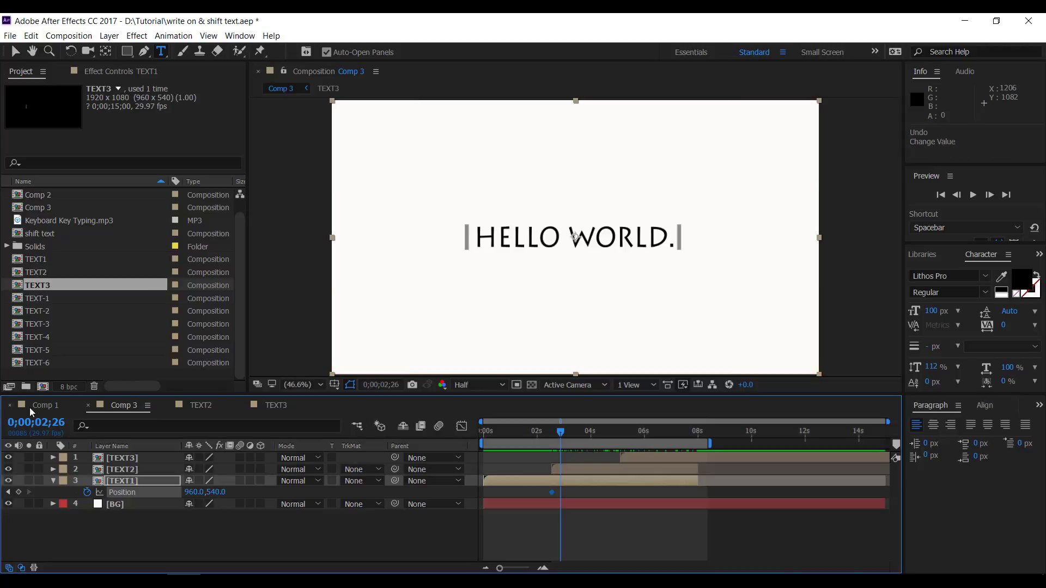
click(217, 492)
text(-150)
key(Return)
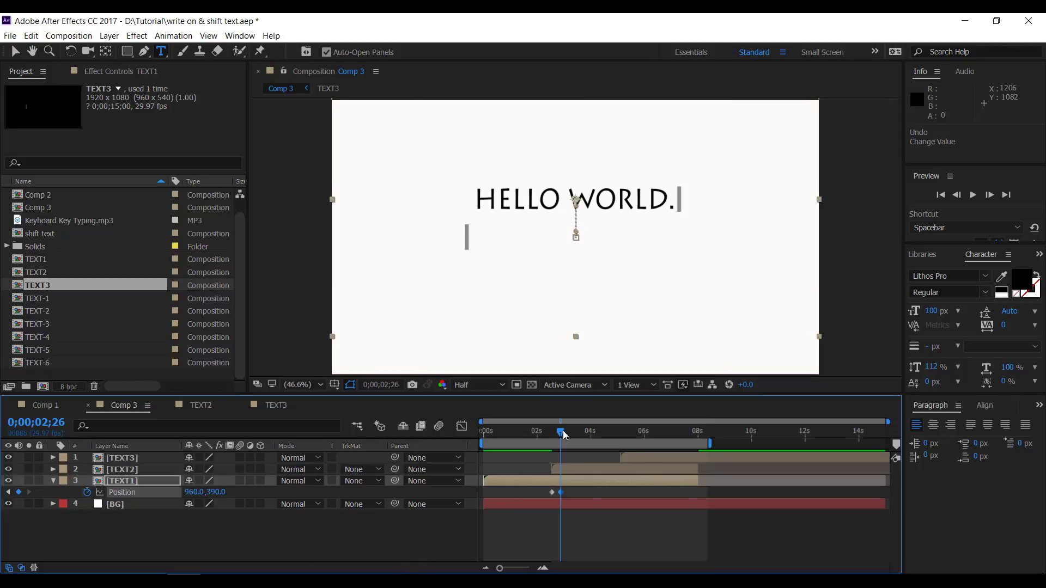
Keyframe TEXT2's Position at 0;00;05;02, and set it to 960, 390 at 0;00;05;12
drag(563, 430, 619, 433)
click(593, 470)
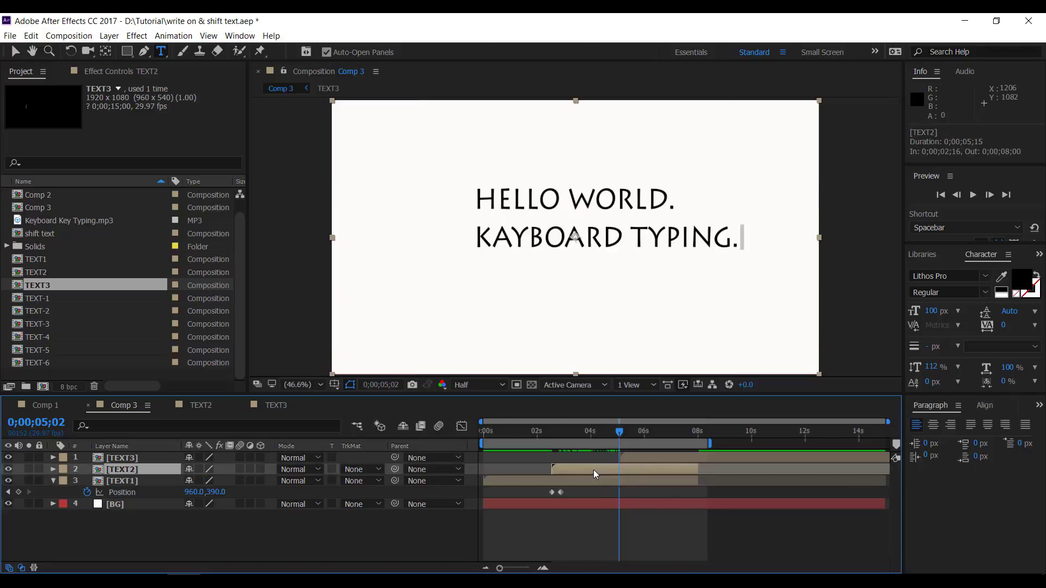
key(p)
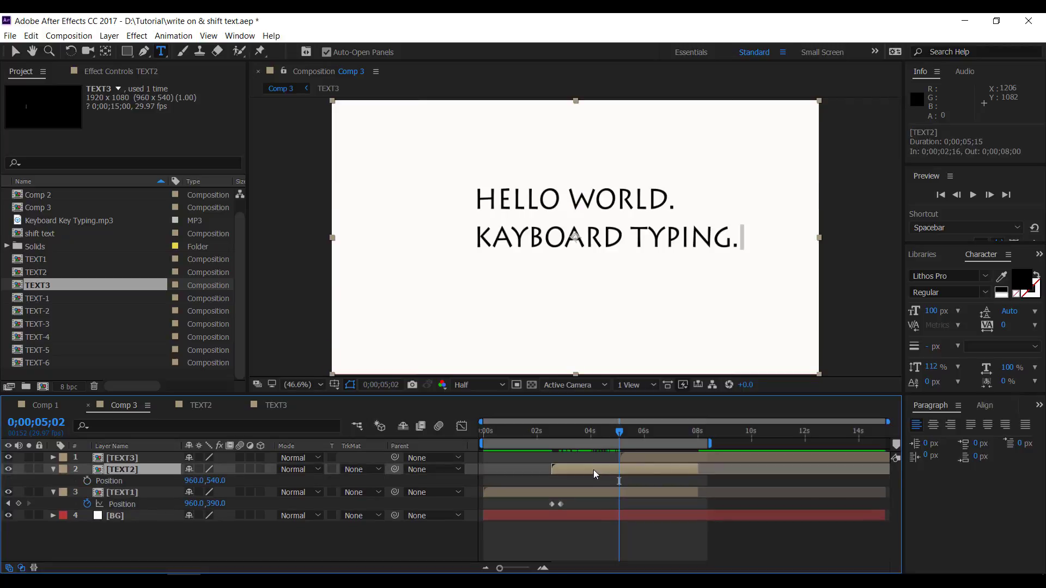
click(87, 481)
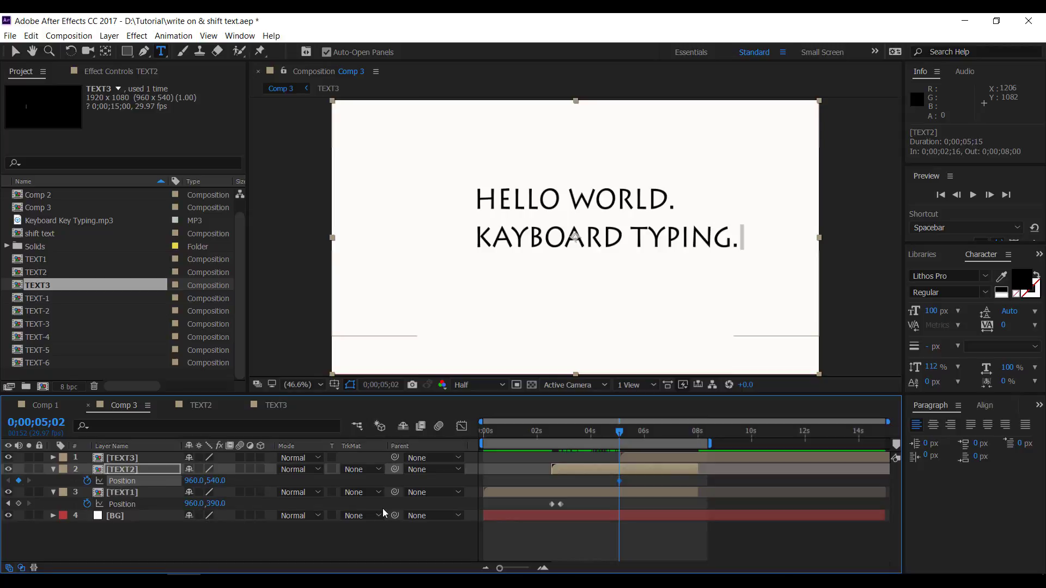
key(shift+Page_Down)
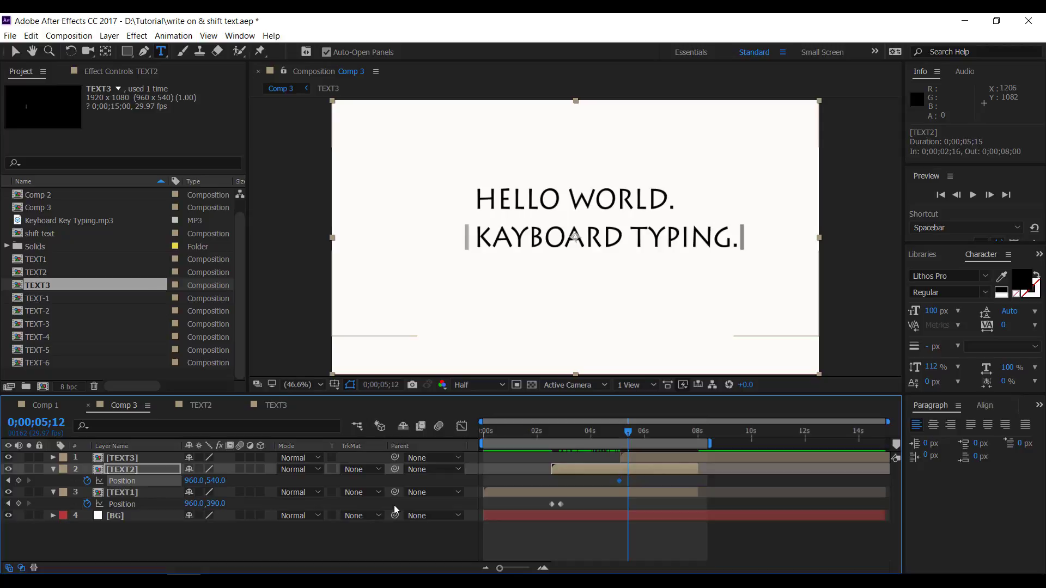
click(214, 481)
text(540)
key(BackSpace)
key(BackSpace)
key(BackSpace)
text(390)
key(Return)
click(218, 504)
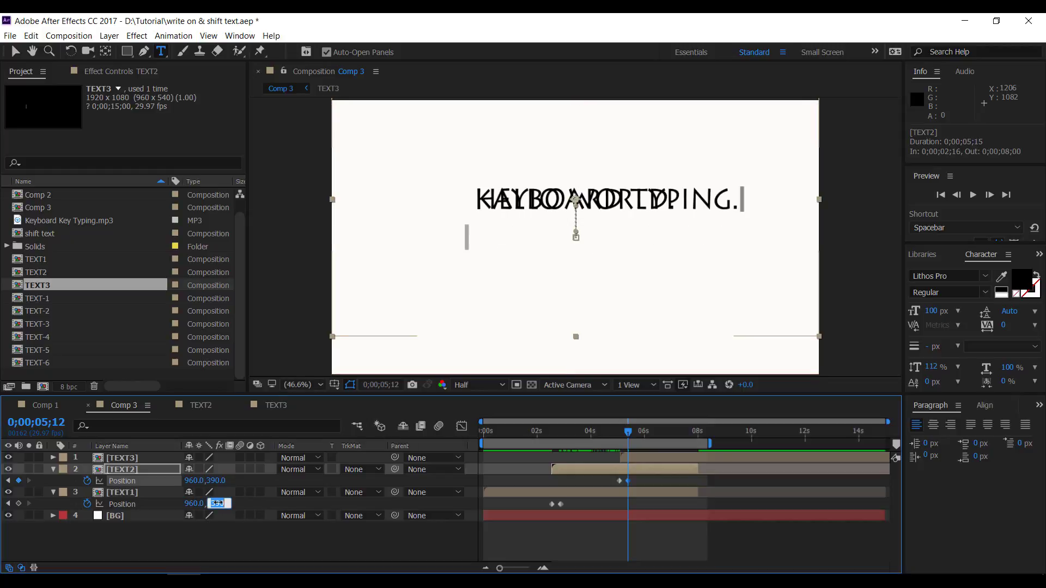
click(322, 512)
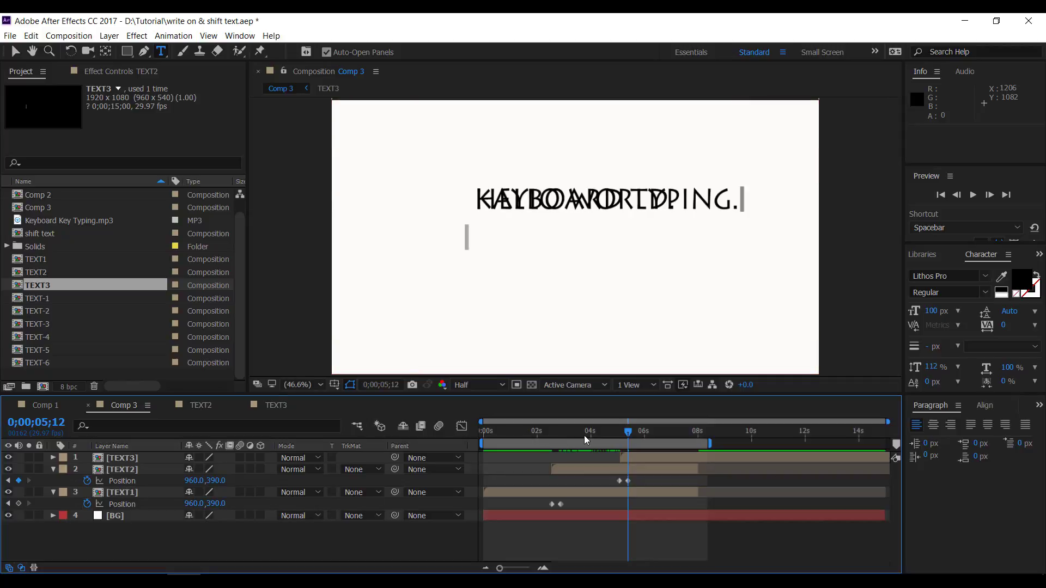
Add a holding Position keyframe to TEXT1 at 0;00;05;02, and set its Position to 960, 240 at 0;00;05;12
mouse_move(629, 433)
mouse_down()
mouse_move(590, 433)
mouse_move(614, 436)
mouse_up()
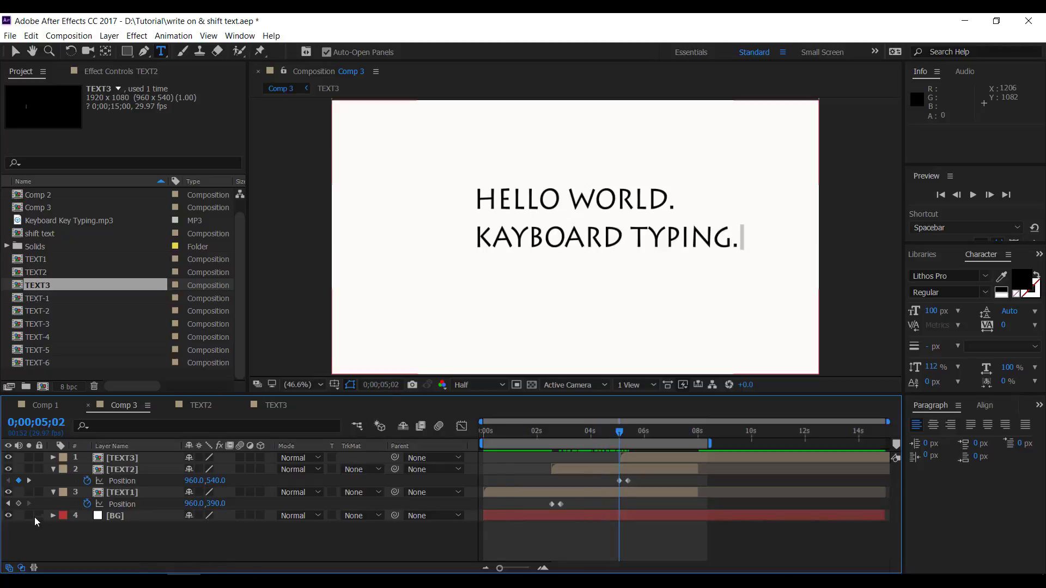
click(19, 504)
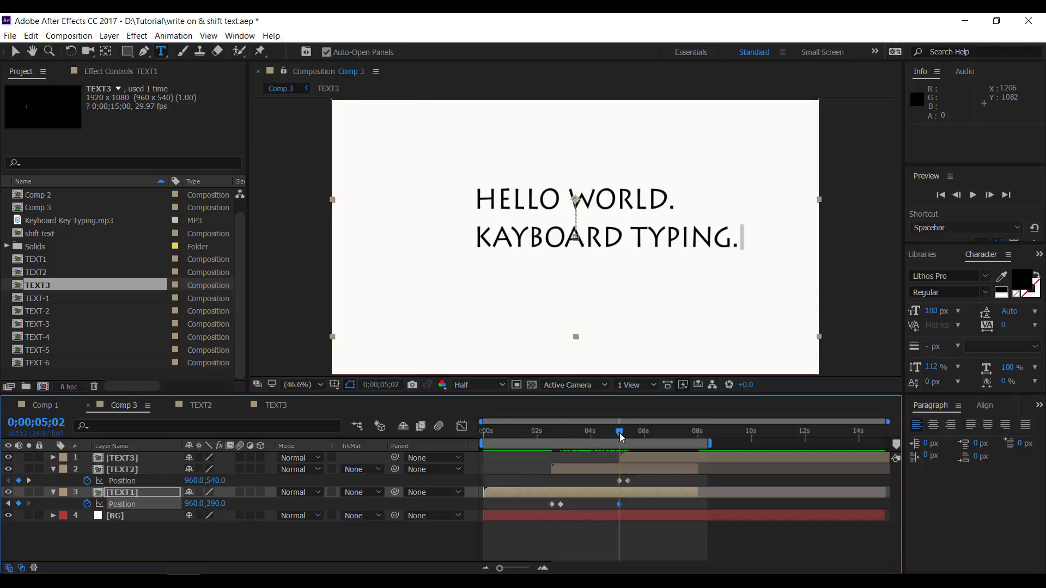
mouse_move(622, 437)
mouse_down()
mouse_move(649, 439)
mouse_move(629, 439)
mouse_up()
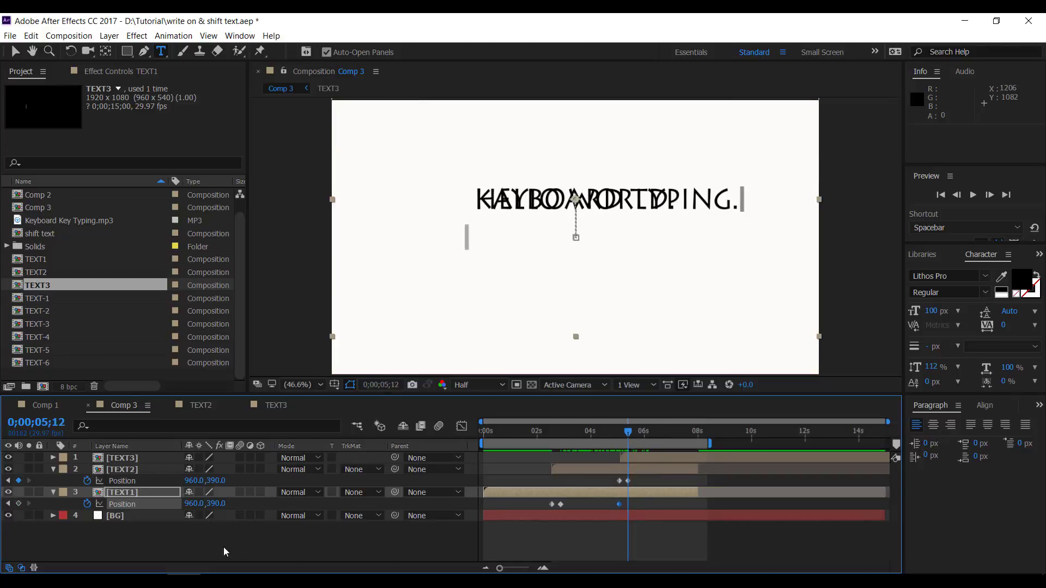
click(210, 503)
click(223, 504)
key(Return)
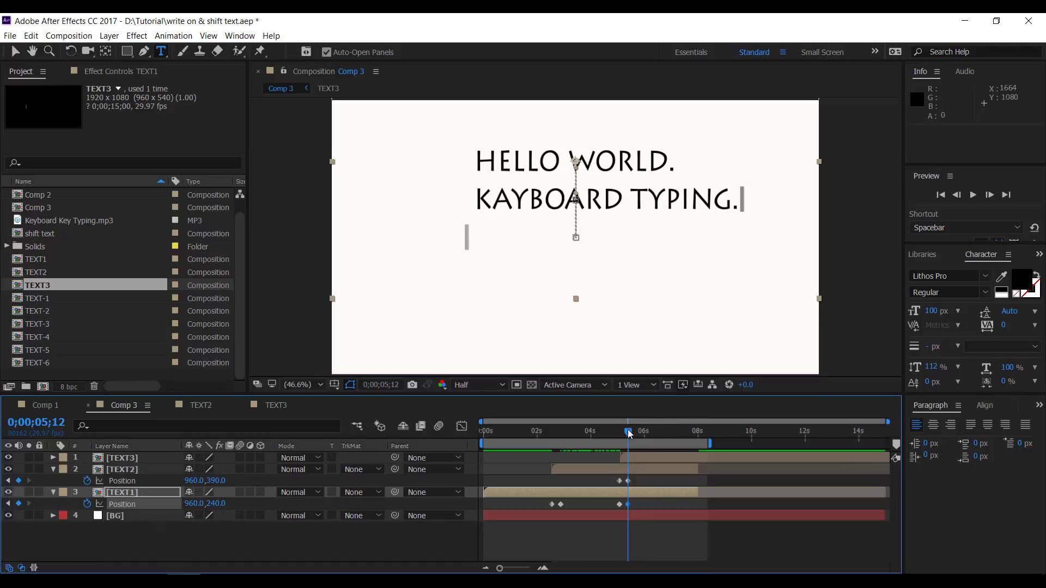
Scrub through Comp 3 and preview it from the start to check the three lines typing and shifting up
drag(628, 433, 698, 447)
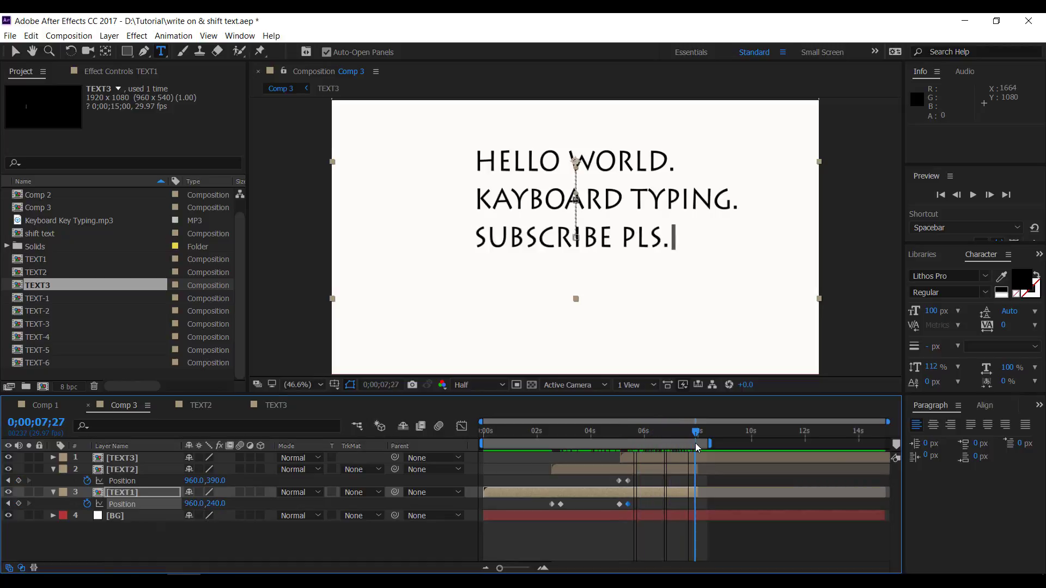
click(941, 196)
click(973, 194)
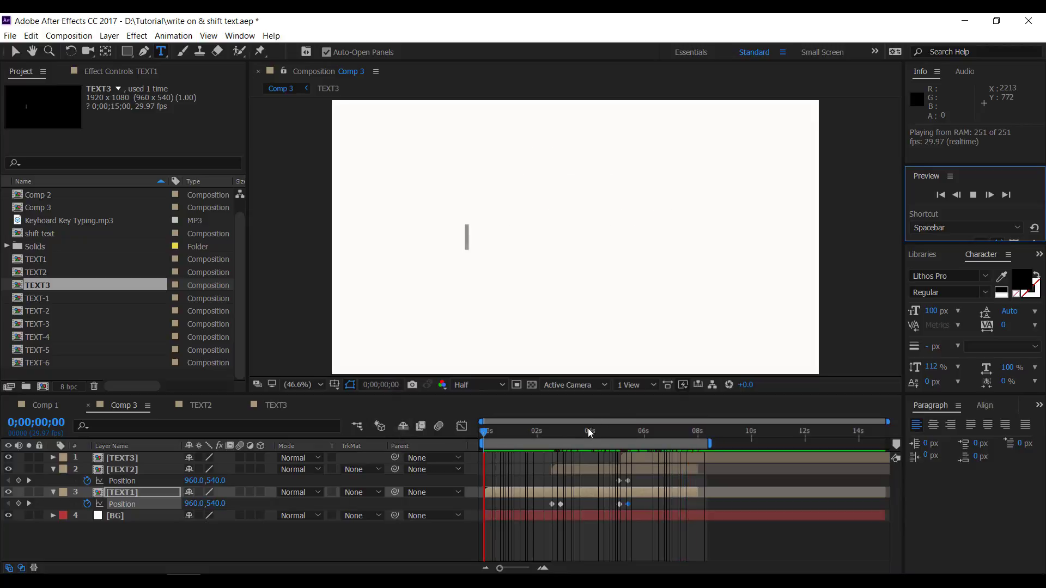
click(557, 427)
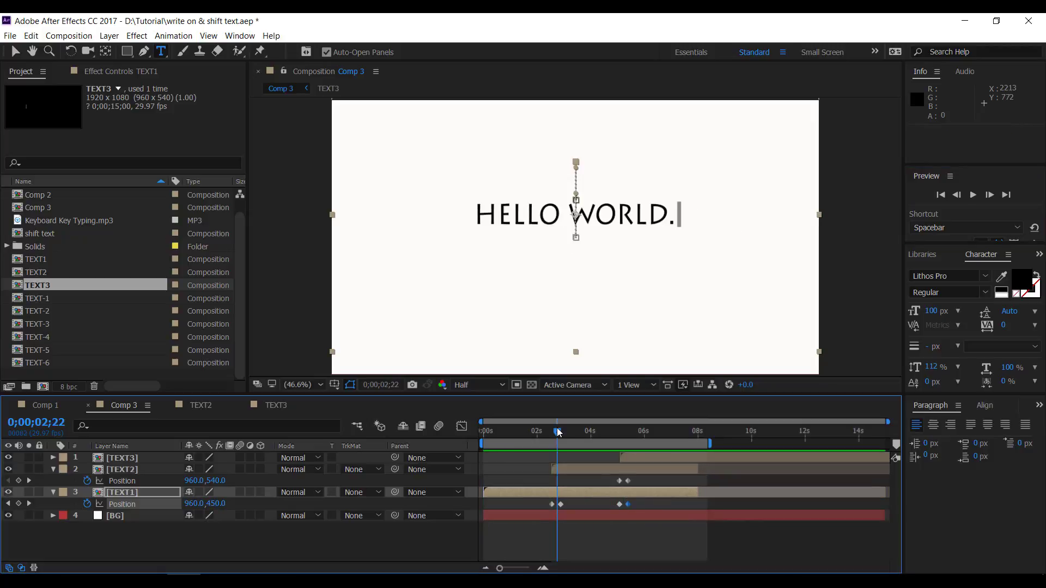
Switch to Comp 1 and preview its typing animation from the start
click(41, 405)
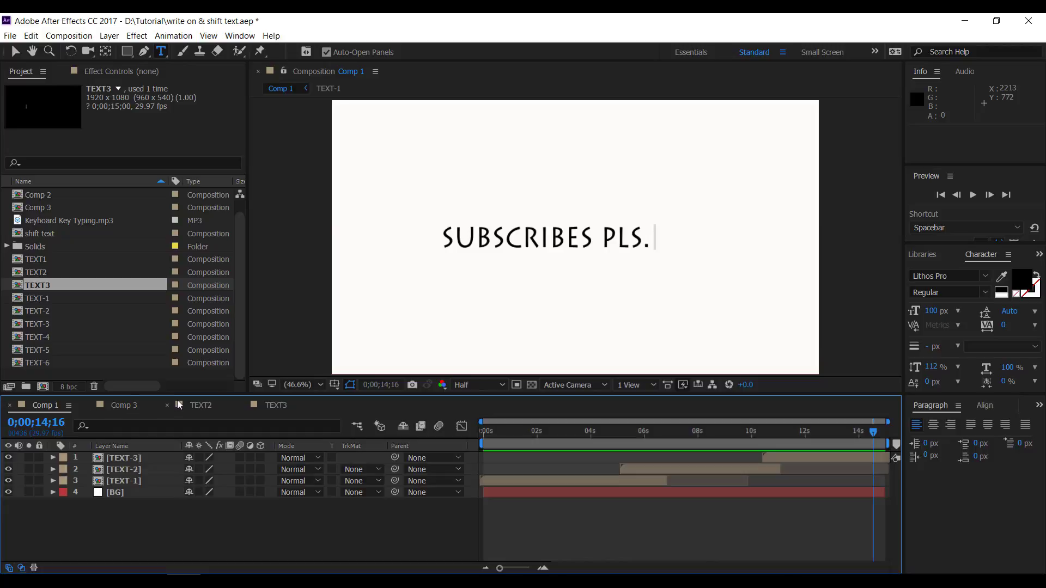
drag(507, 430, 534, 432)
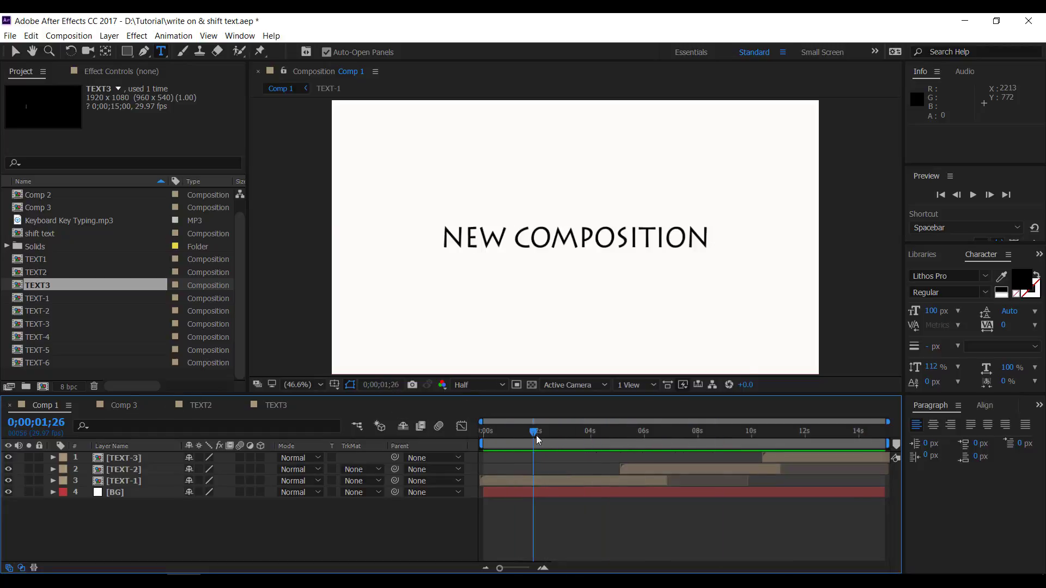
click(974, 197)
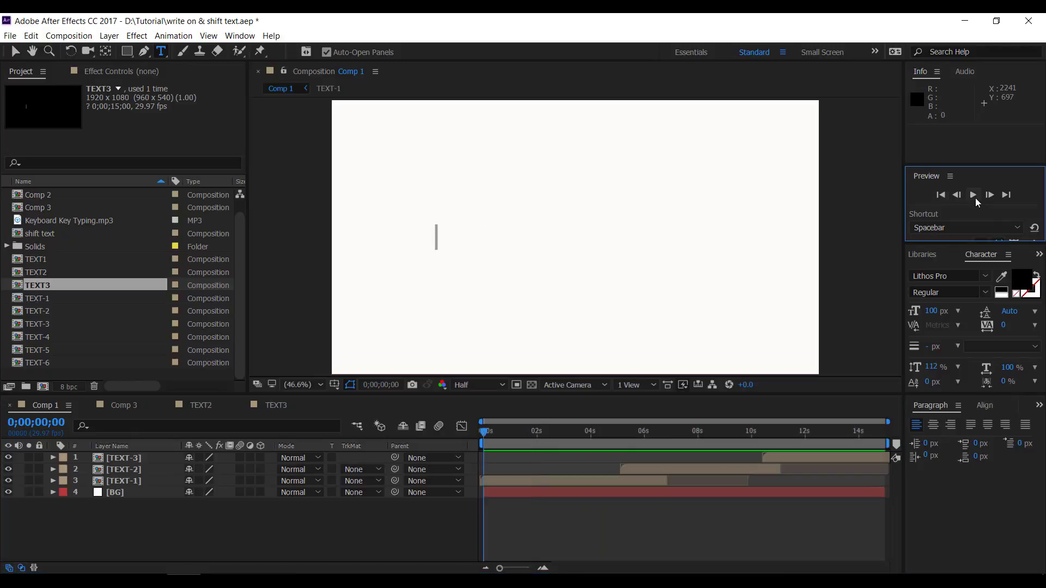
click(974, 196)
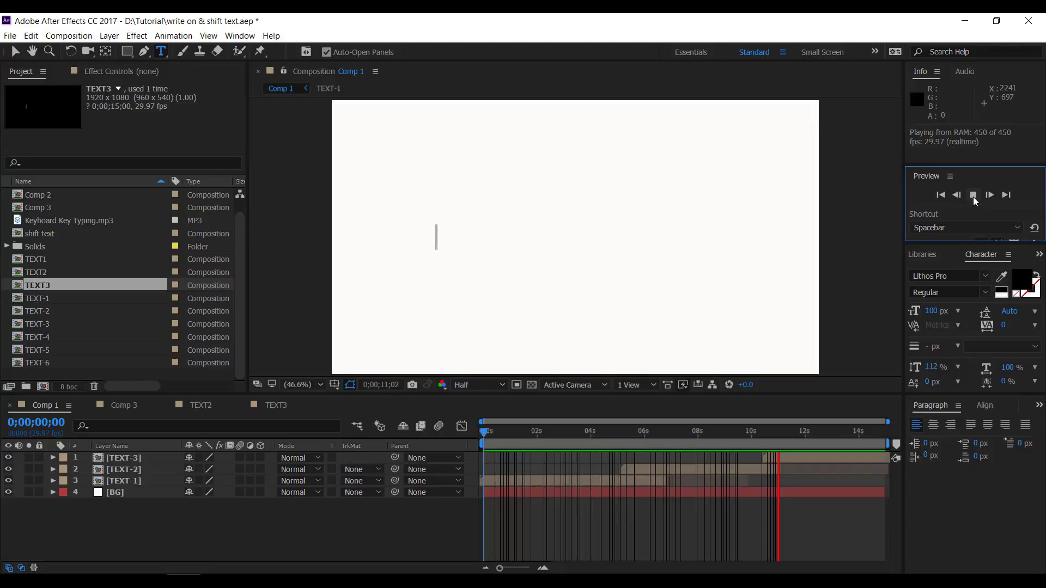
Open TEXT-2 from Comp 1, select the CURSOR's Position and Opacity keyframes after 0;00;03;15, and look at the Time-Reverse Keyframes option
click(973, 195)
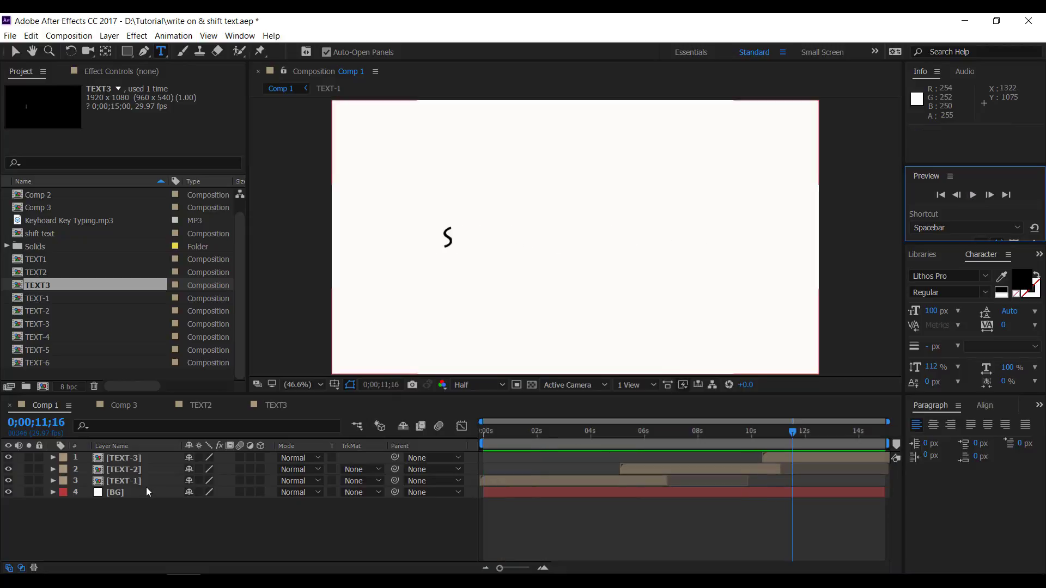
drag(792, 432, 536, 432)
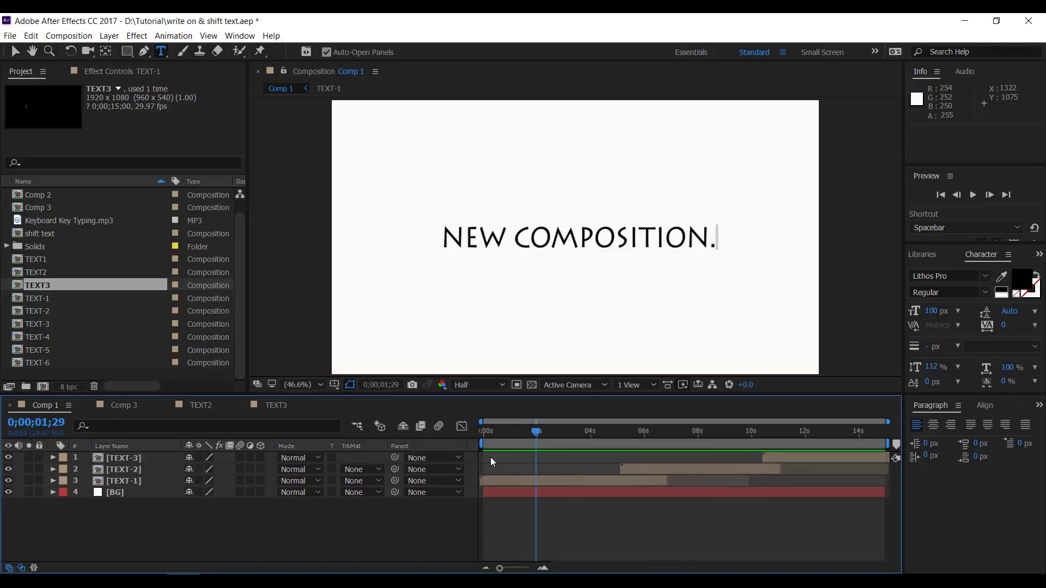
double_click(130, 469)
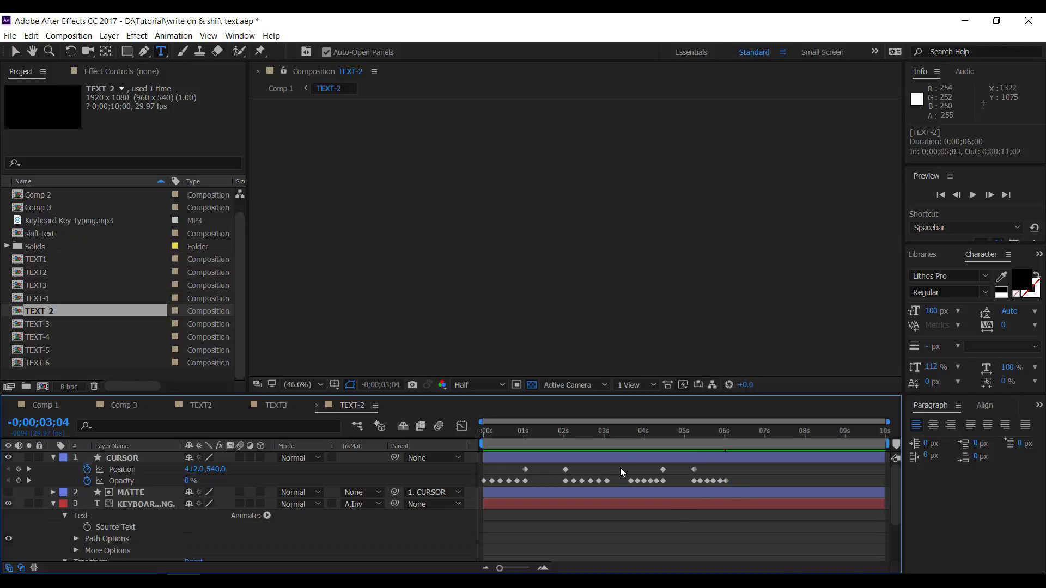
drag(621, 467, 733, 486)
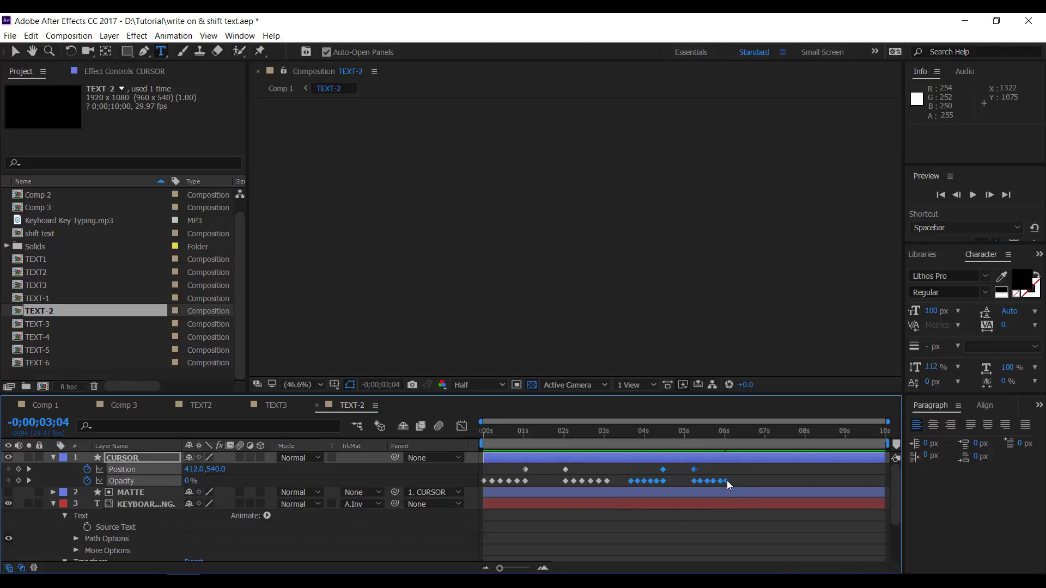
right_click(727, 481)
mouse_move(759, 476)
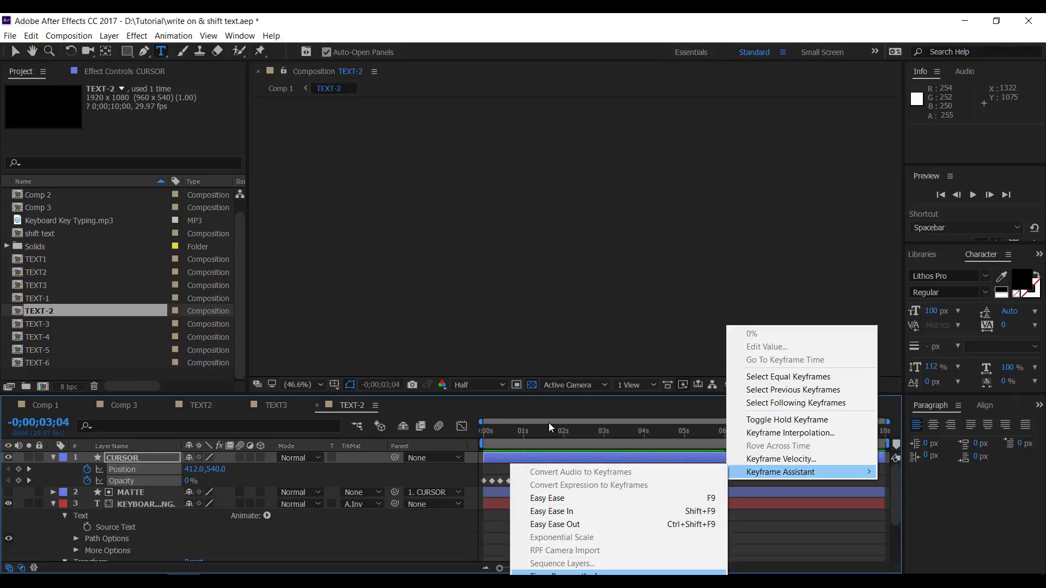
click(381, 527)
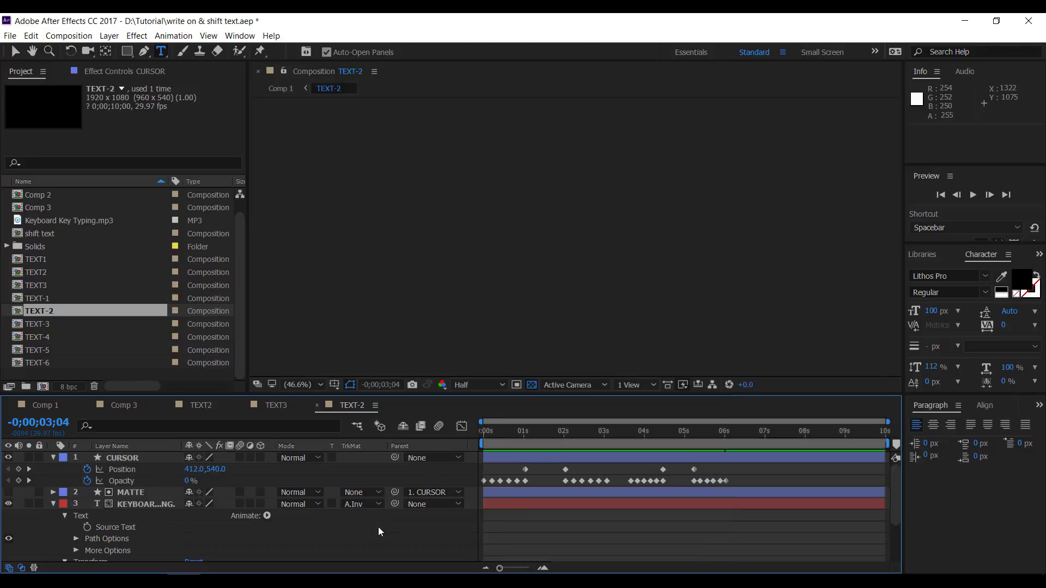
Return to Comp 1 and scrub to about 0;00;06;04 to examine the changeover from TEXT-1 to TEXT-2
click(124, 404)
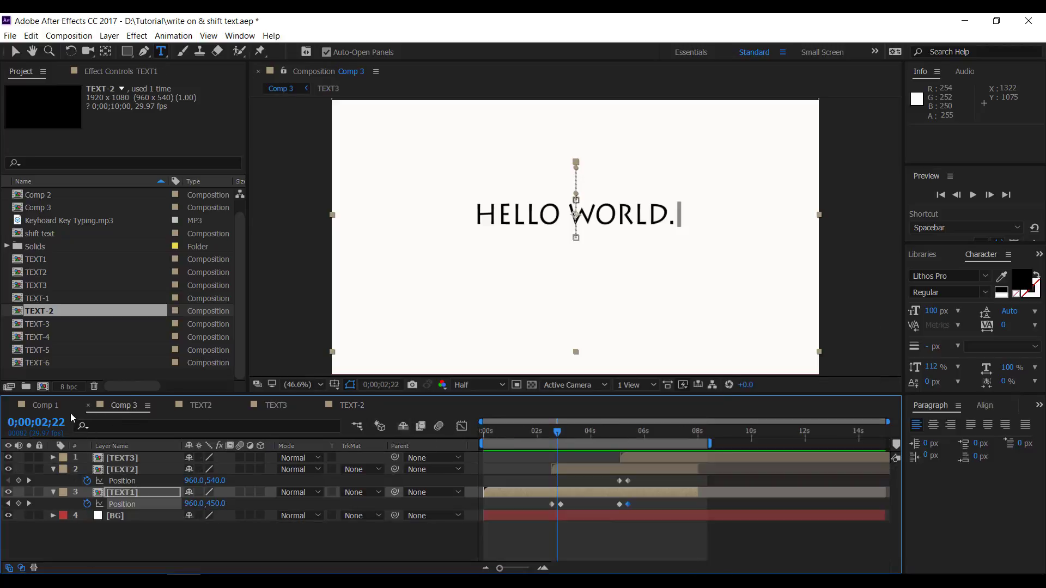
click(44, 405)
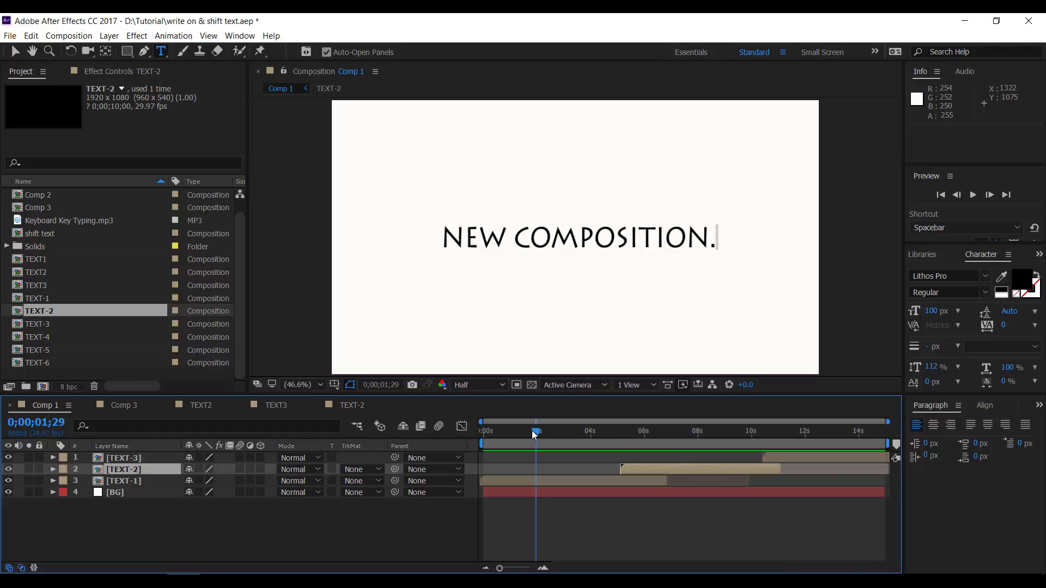
mouse_move(536, 434)
mouse_down()
mouse_move(472, 434)
mouse_move(645, 452)
mouse_up()
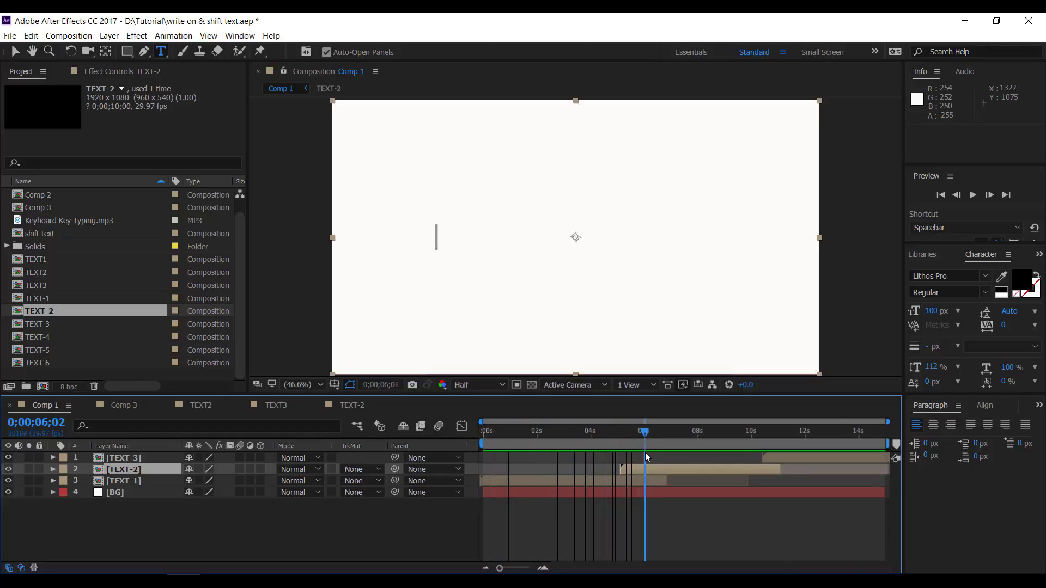
click(399, 526)
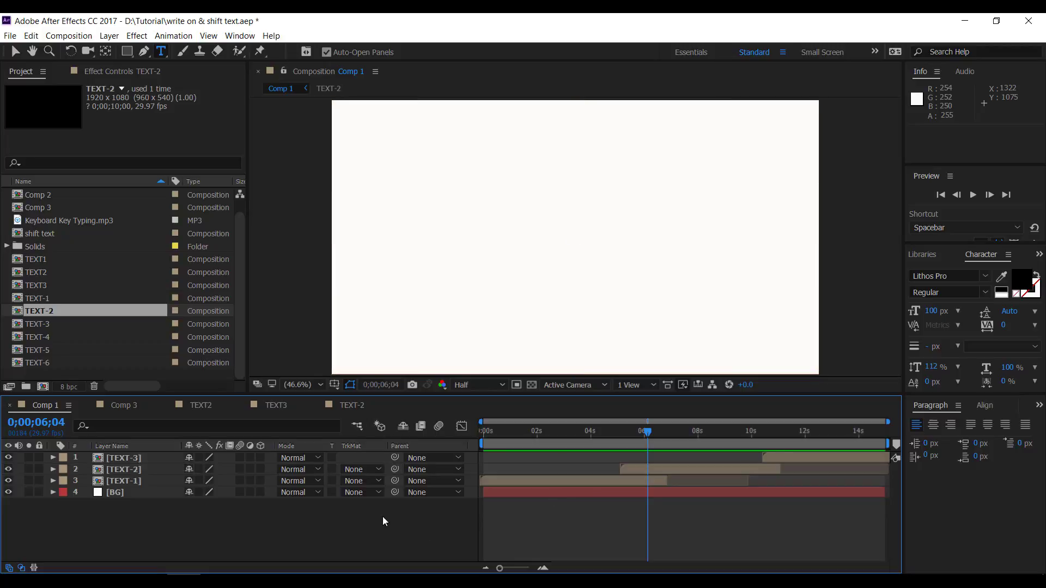
Switch to Comp 3, preview its three-line typing and shifting animation from the start, and stop playback
click(128, 405)
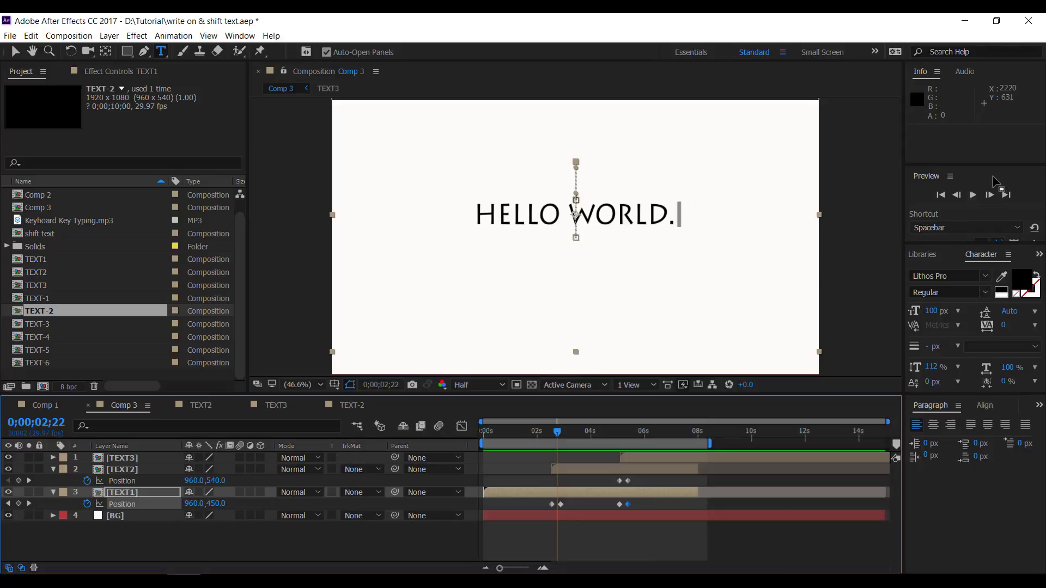
click(941, 195)
click(973, 196)
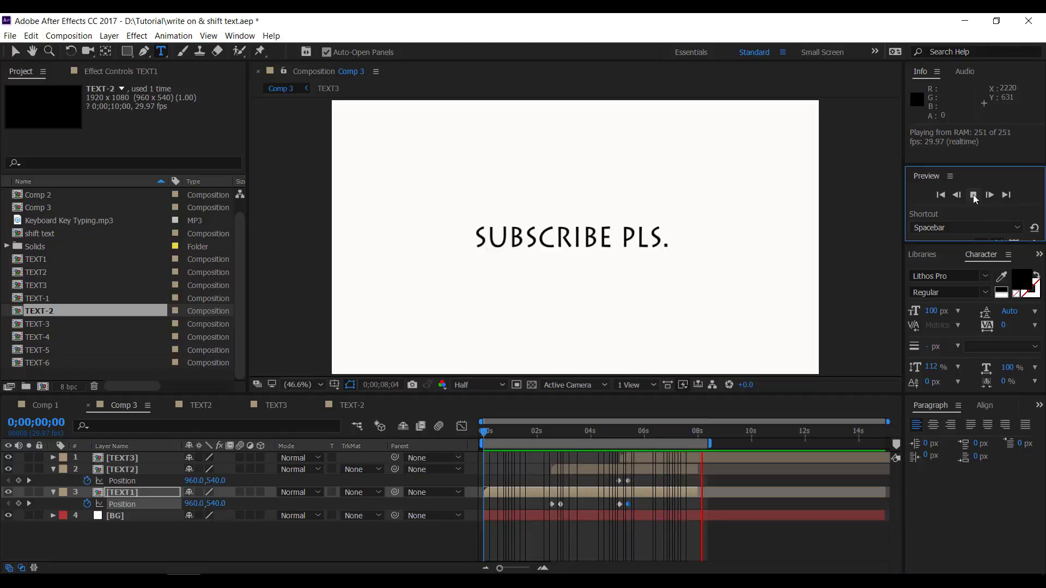
key(space)
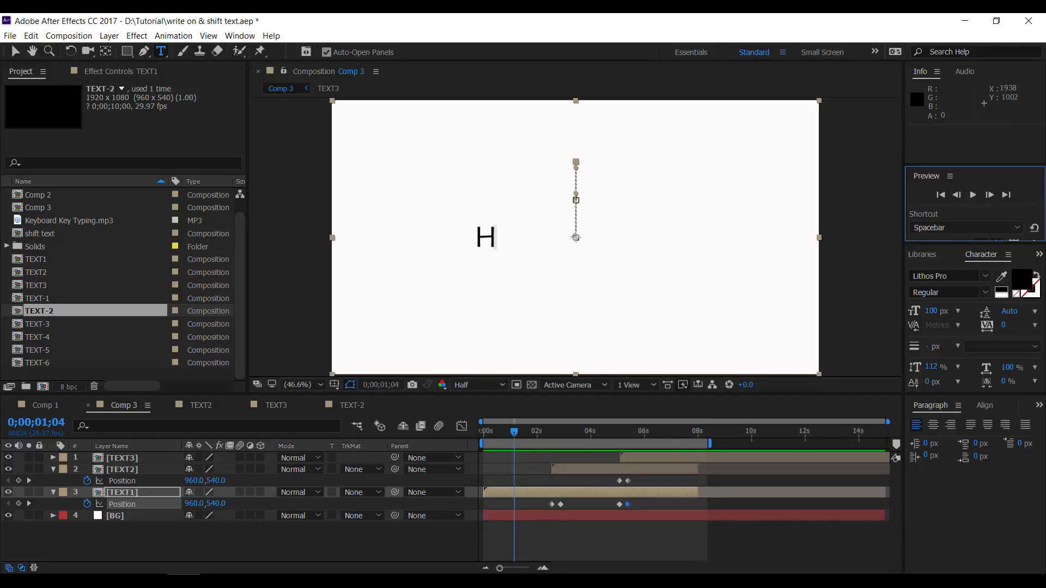